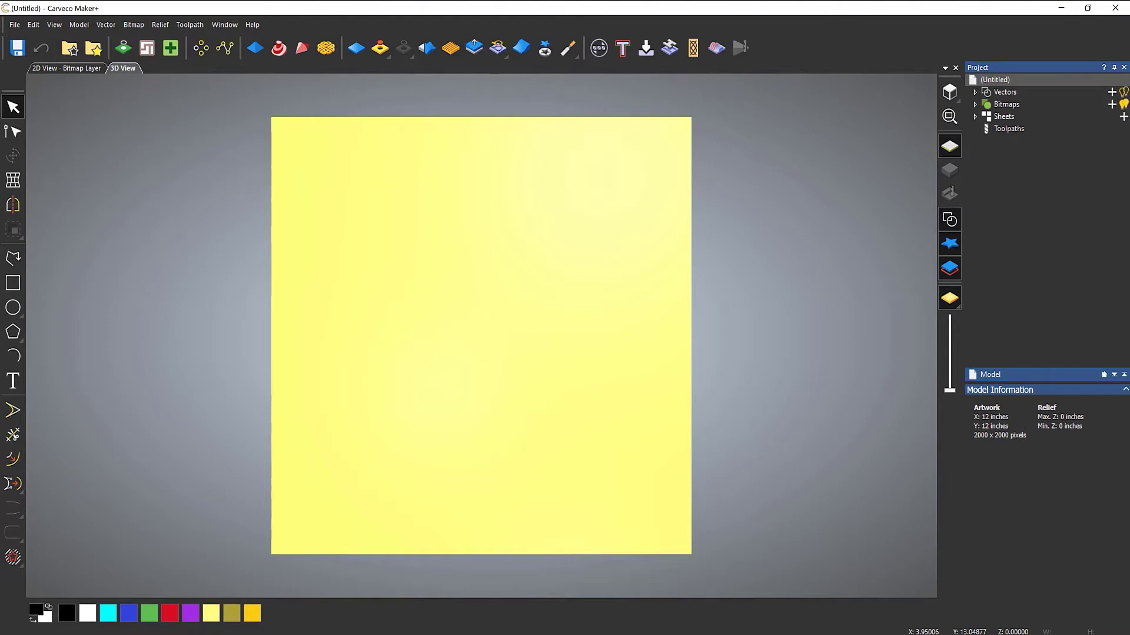
- Apply a Sphere texture of size 5 and Z height 3 to the whole relief, then inspect it in 3D
{"action": "left_click", "coordinate": [448, 55]}
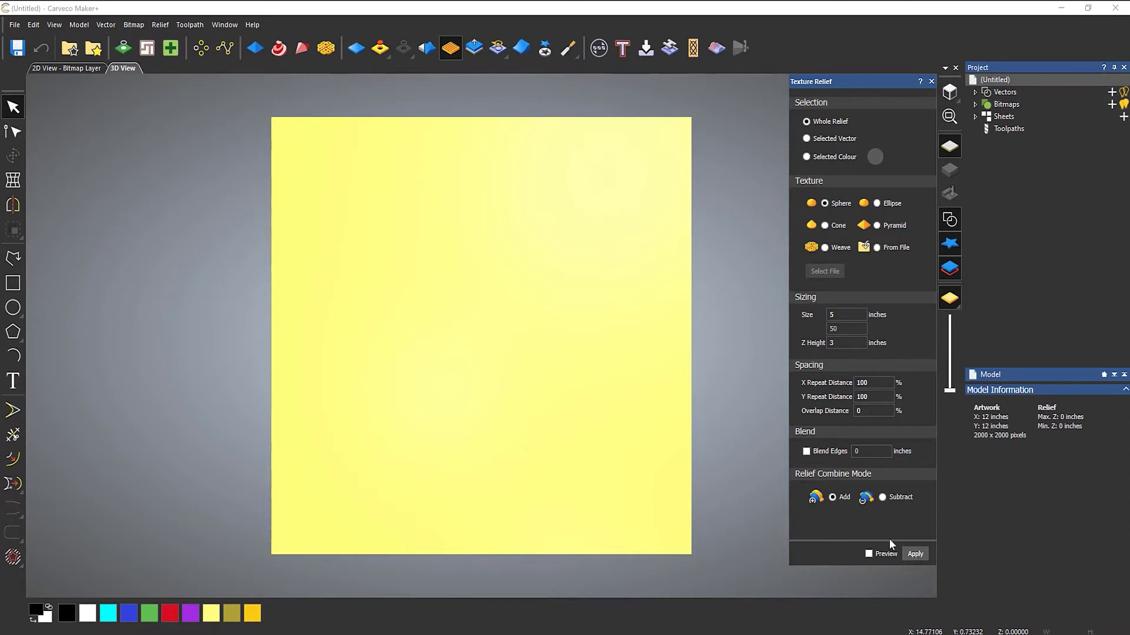
{"action": "left_click", "coordinate": [915, 554]}
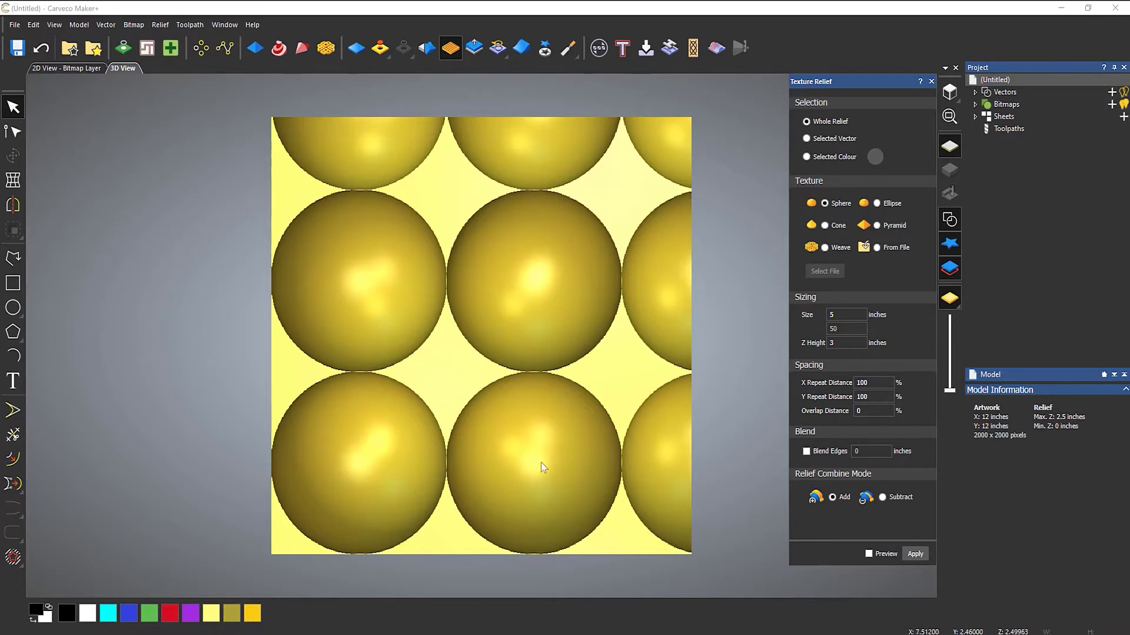
{"action": "left_click_drag", "start_coordinate": [541, 462], "coordinate": [646, 287]}
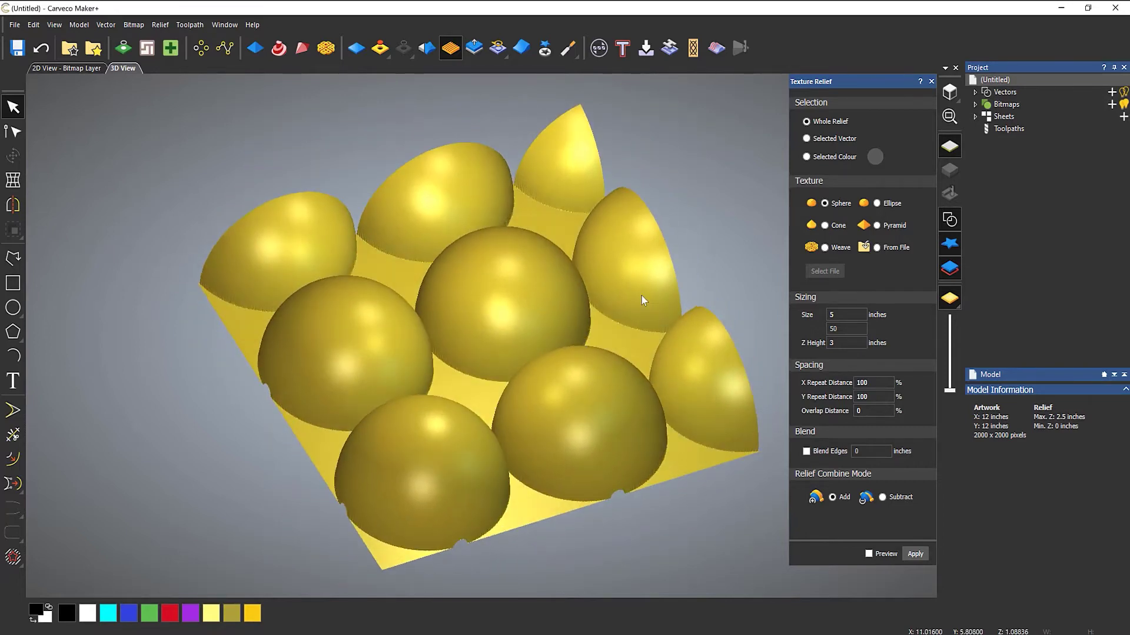
{"action": "middle_click_drag", "start_coordinate": [643, 302], "coordinate": [581, 292]}
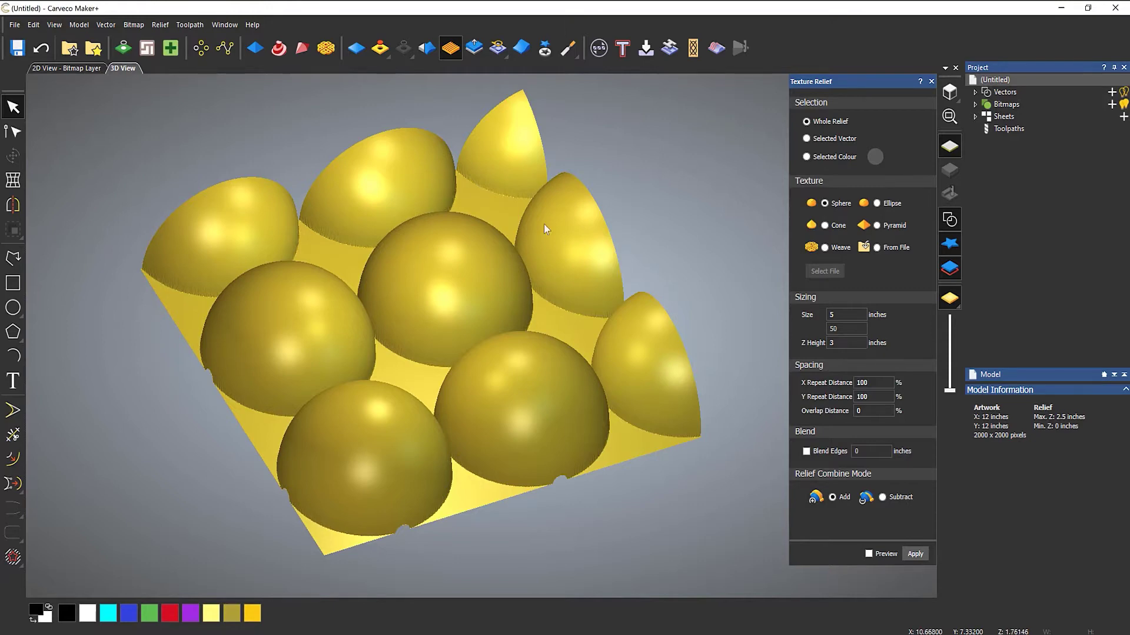
- Undo the 5-inch spheres and apply the sphere texture at size 1 instead
{"action": "left_click", "coordinate": [41, 49]}
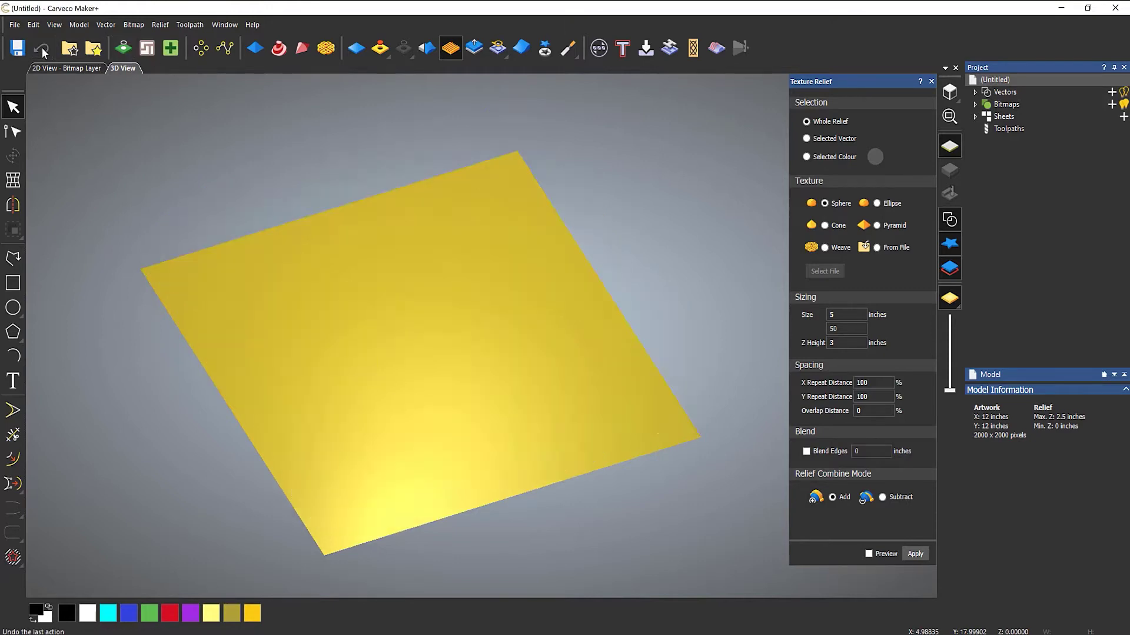
{"action": "left_click", "coordinate": [843, 311]}
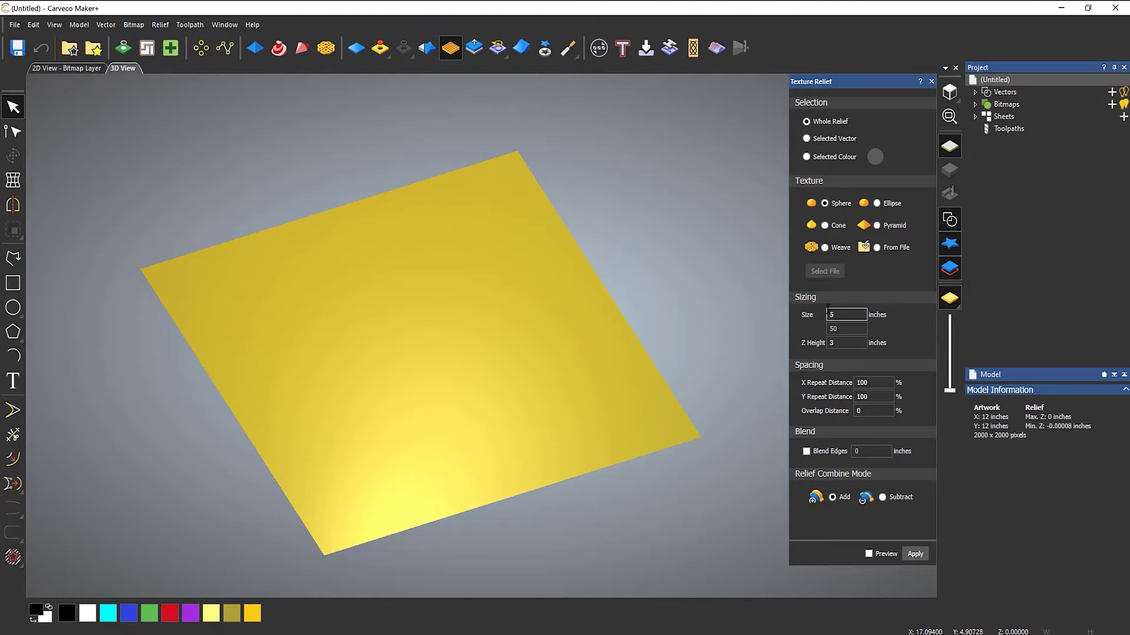
{"action": "double_click", "coordinate": [843, 311]}
{"action": "type", "text": "1"}
{"action": "left_click", "coordinate": [916, 554]}
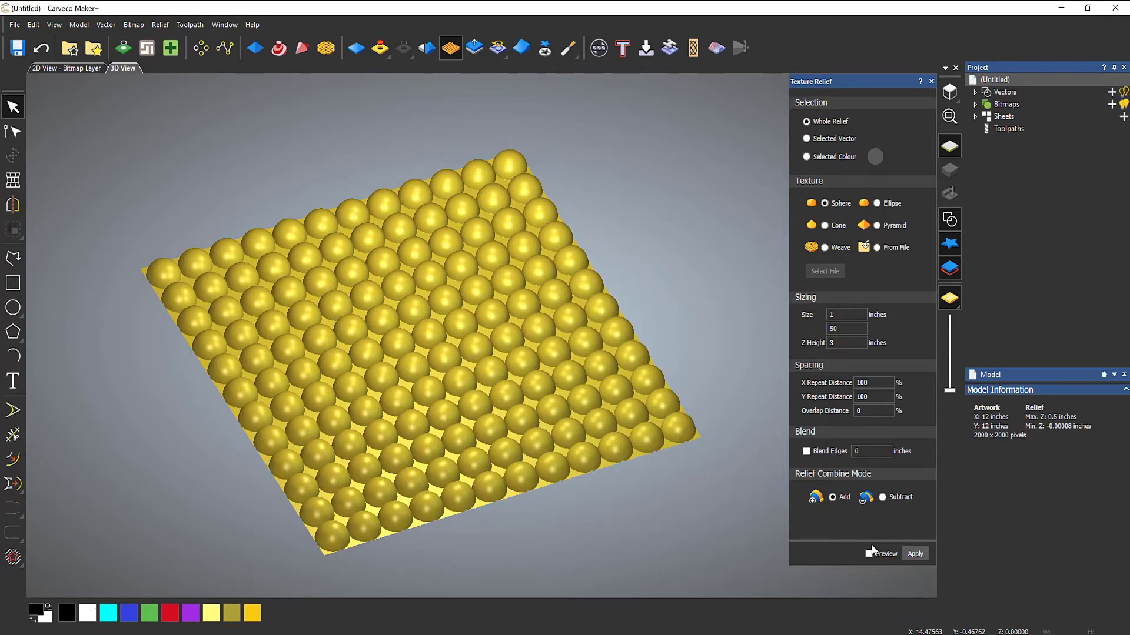
- Undo the 1-inch spheres and briefly preview the texture without applying it
{"action": "left_click", "coordinate": [42, 50]}
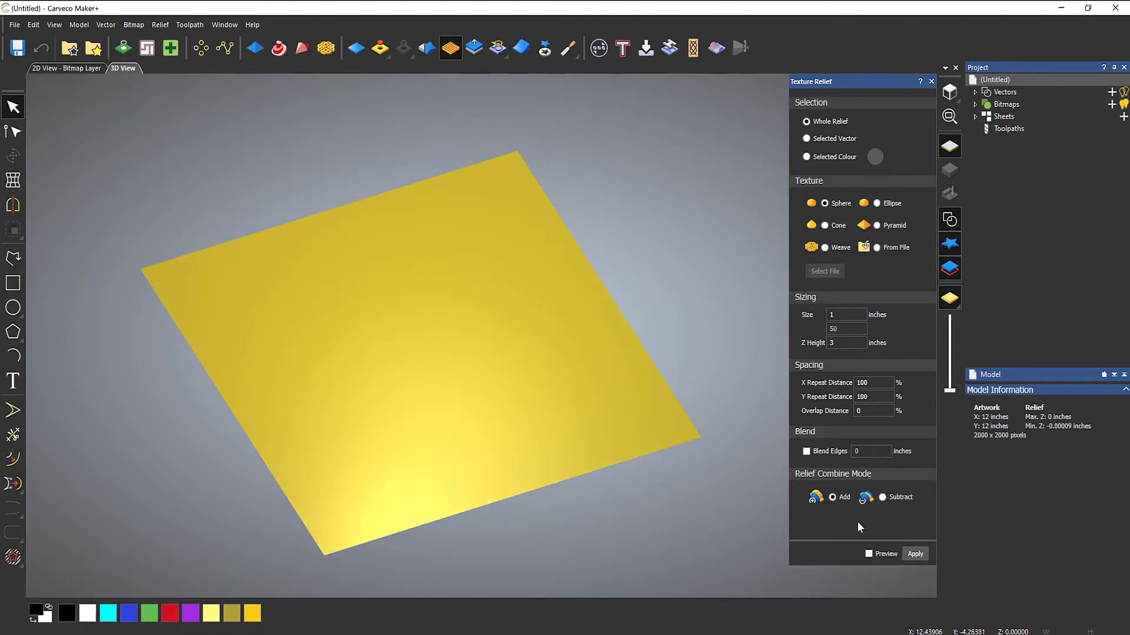
{"action": "left_click", "coordinate": [868, 554]}
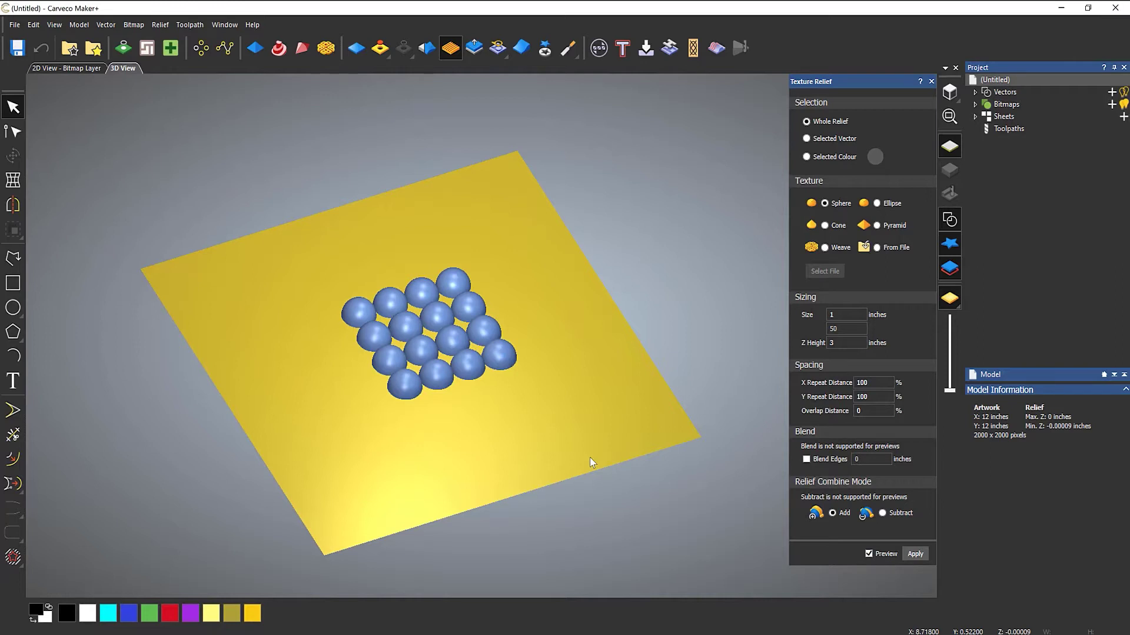
{"action": "left_click", "coordinate": [869, 554]}
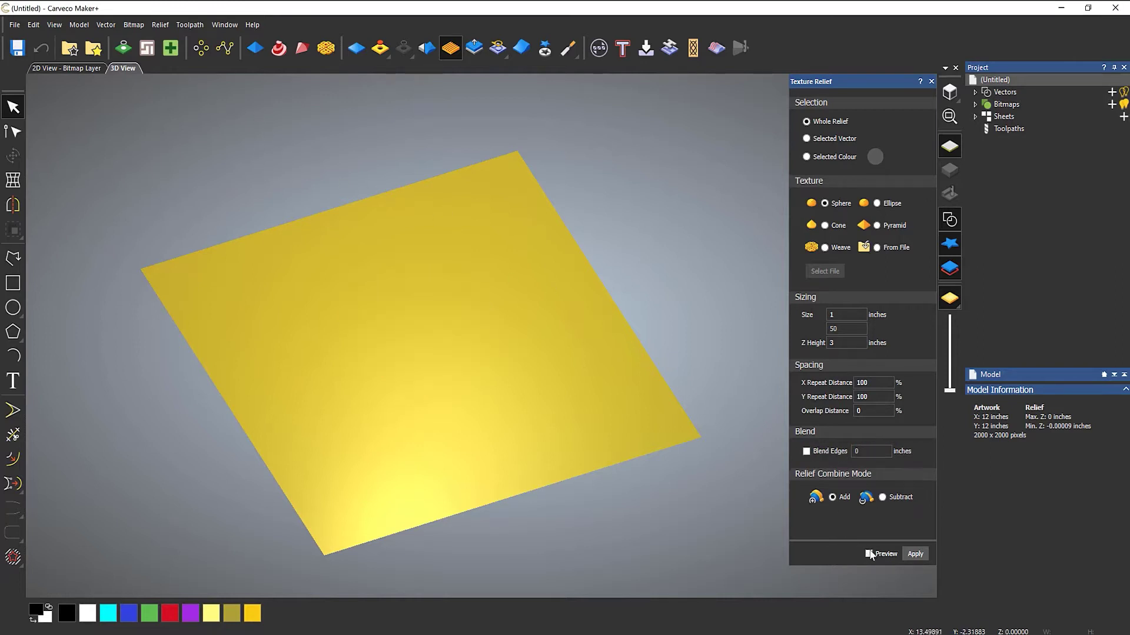
- Place the Butterfly2 clipart relief on the panel, enlarged to about twice its size
{"action": "left_click", "coordinate": [94, 48]}
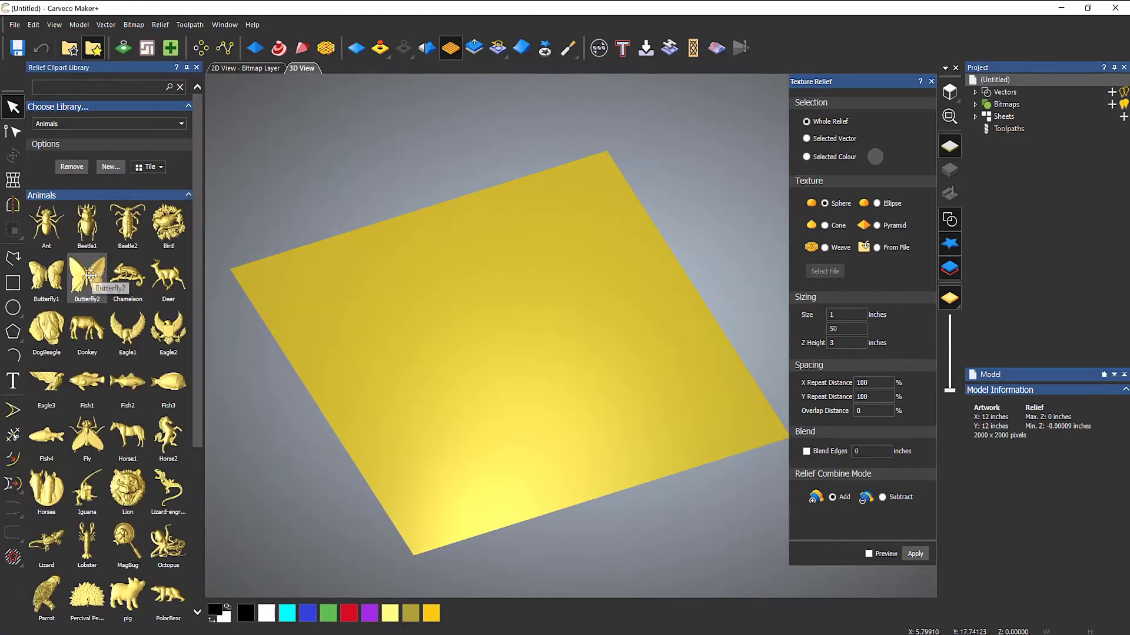
{"action": "left_click_drag", "start_coordinate": [90, 276], "coordinate": [491, 332]}
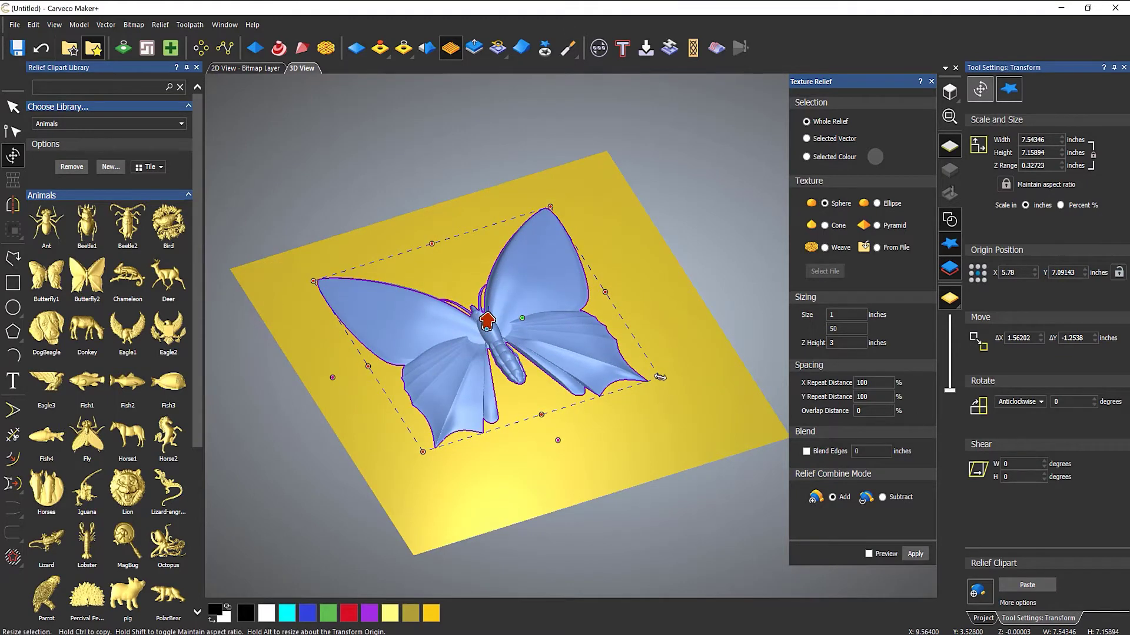
{"action": "left_click_drag", "start_coordinate": [661, 377], "coordinate": [474, 364]}
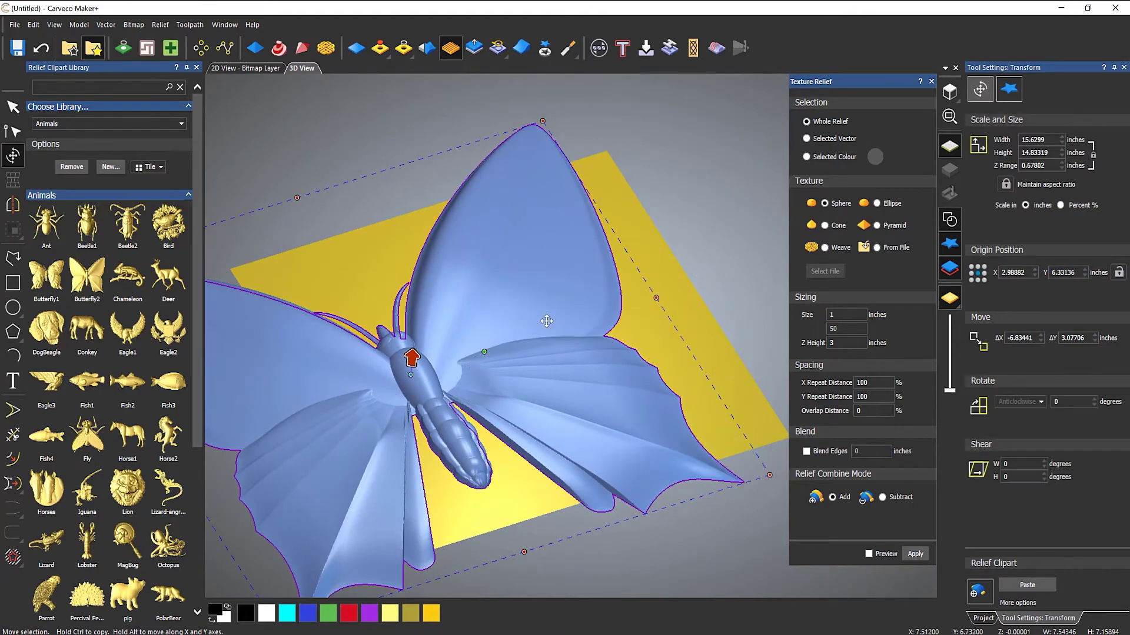
{"action": "key", "text": "Return"}
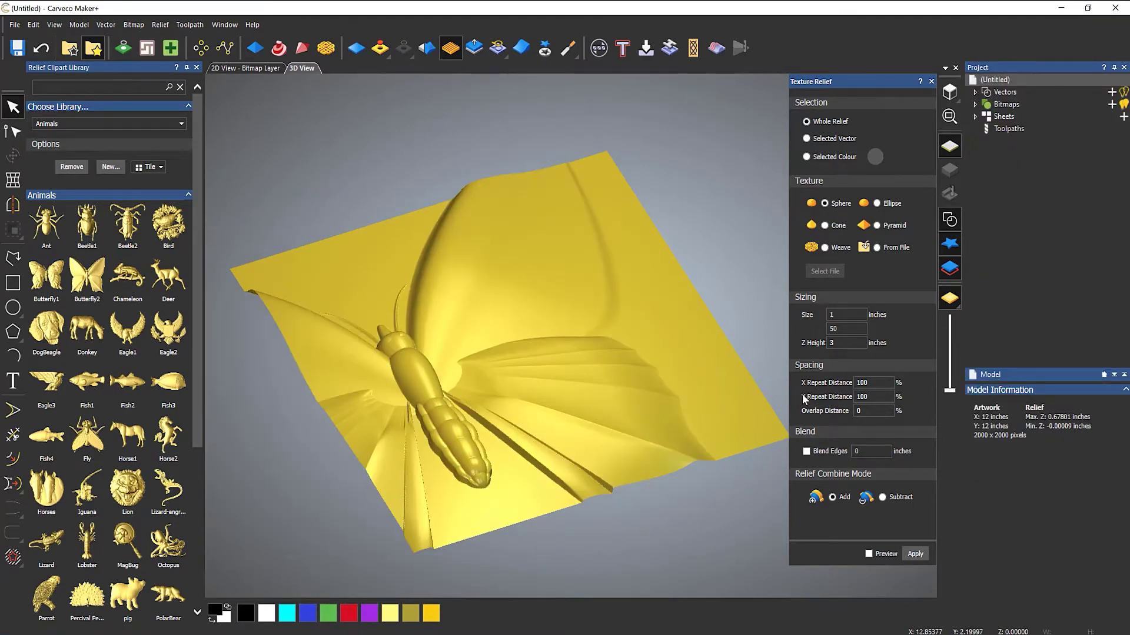
- Preview the texture over the butterfly, set Z height to 0.1, and close the clipart library
{"action": "left_click", "coordinate": [869, 554]}
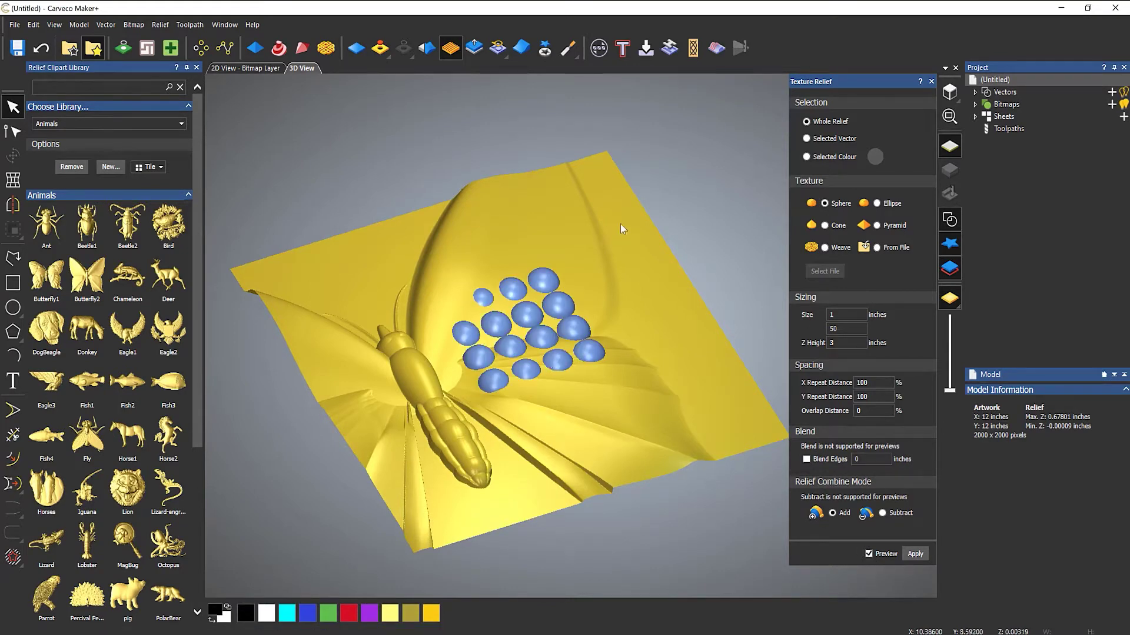
{"action": "left_click_drag", "start_coordinate": [620, 224], "coordinate": [542, 379]}
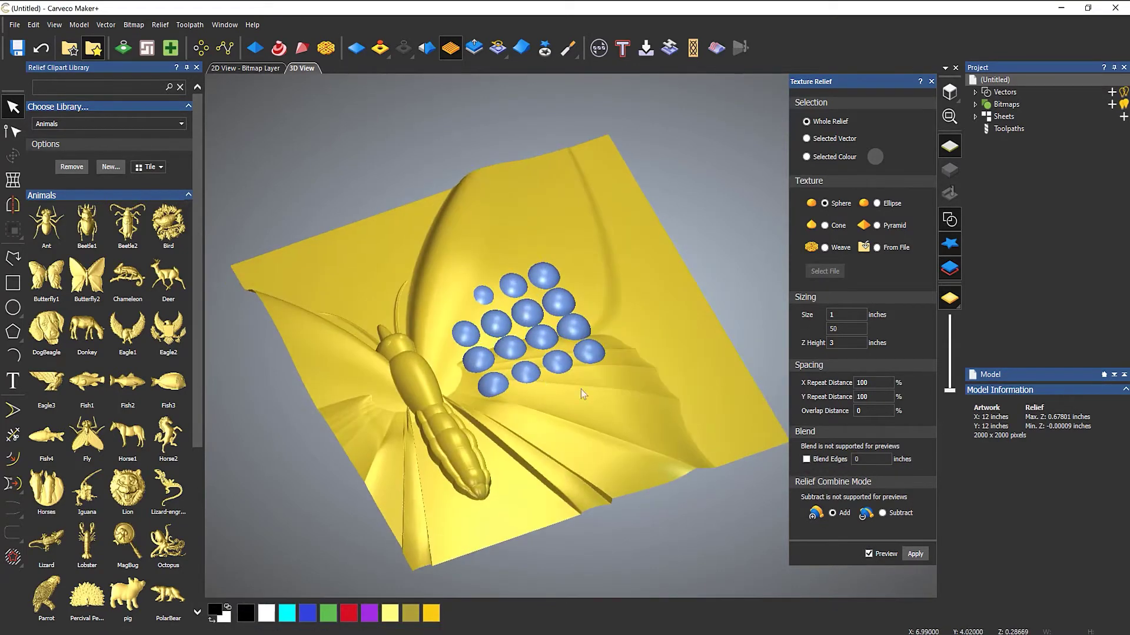
{"action": "left_click", "coordinate": [841, 342]}
{"action": "left_click_drag", "start_coordinate": [841, 343], "coordinate": [804, 340]}
{"action": "type", "text": "0.1"}
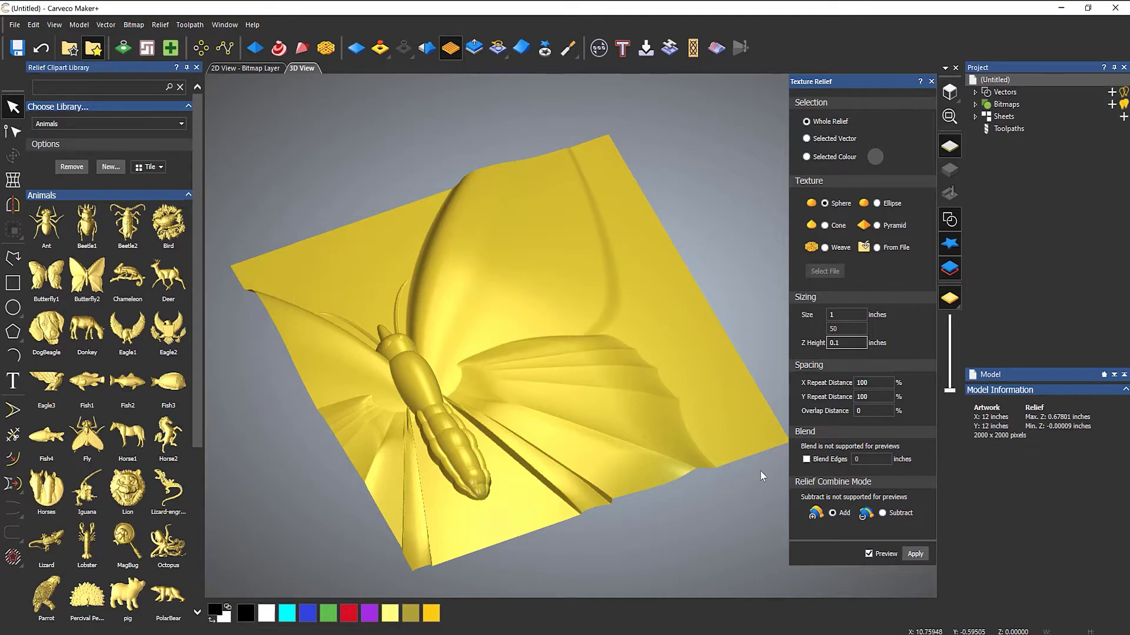
{"action": "left_click", "coordinate": [197, 68]}
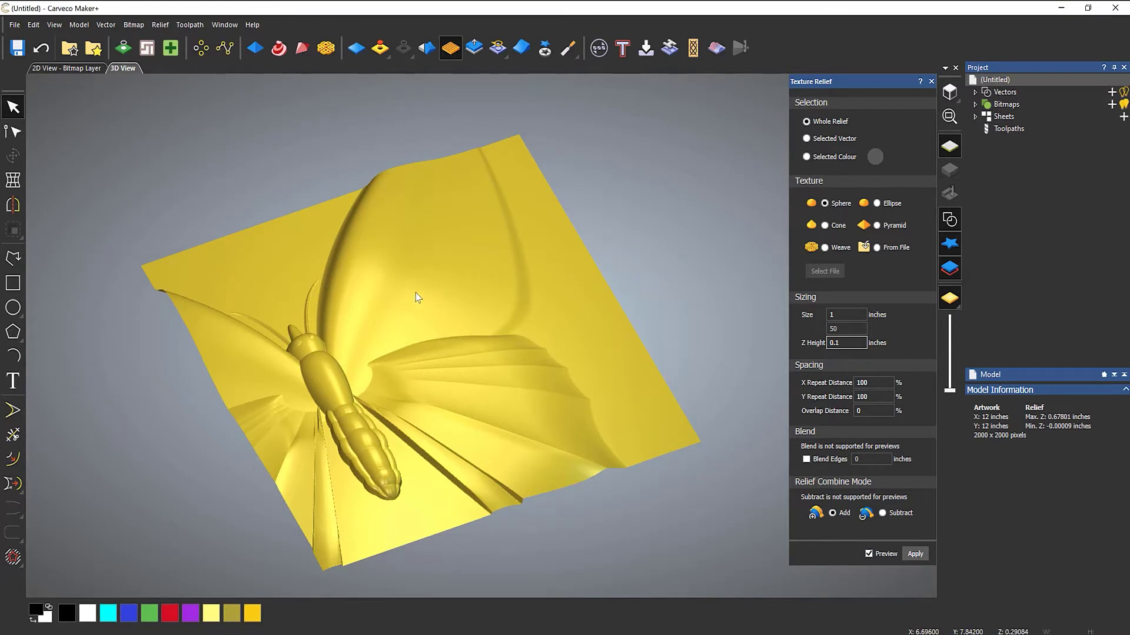
- Reset the relief to zero, removing the butterfly
{"action": "left_click", "coordinate": [950, 268]}
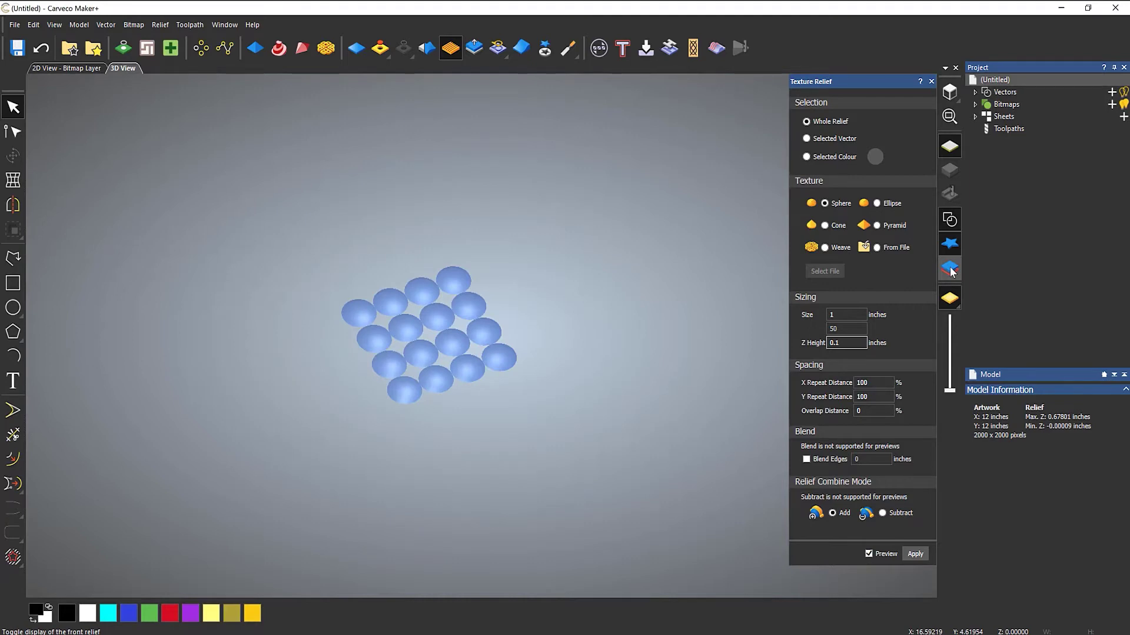
{"action": "left_click", "coordinate": [951, 269]}
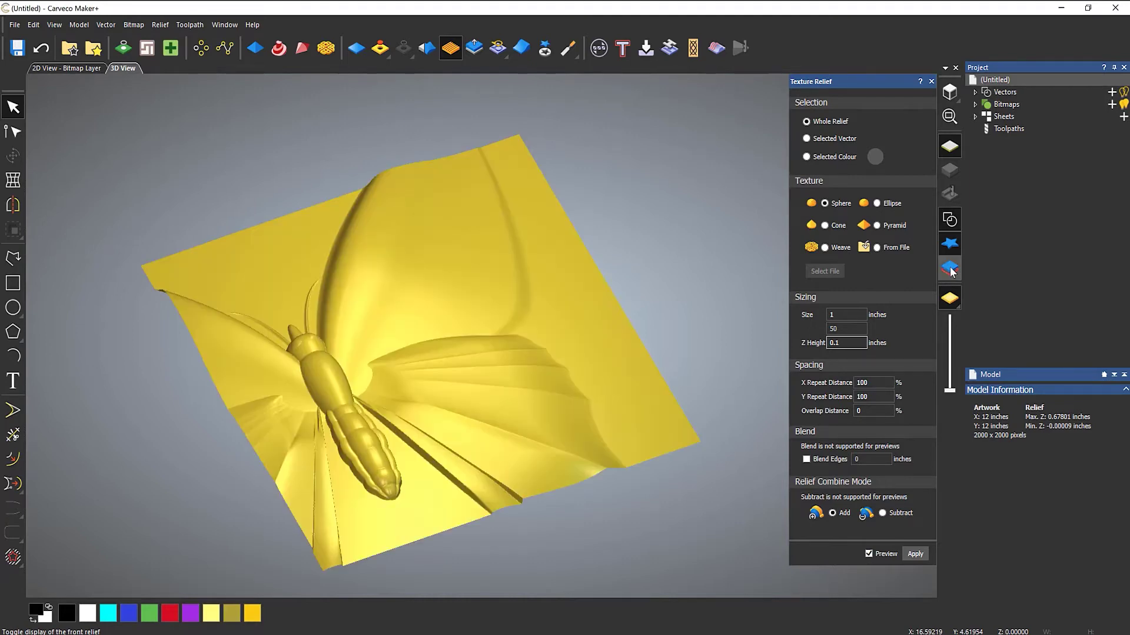
{"action": "left_click", "coordinate": [357, 51]}
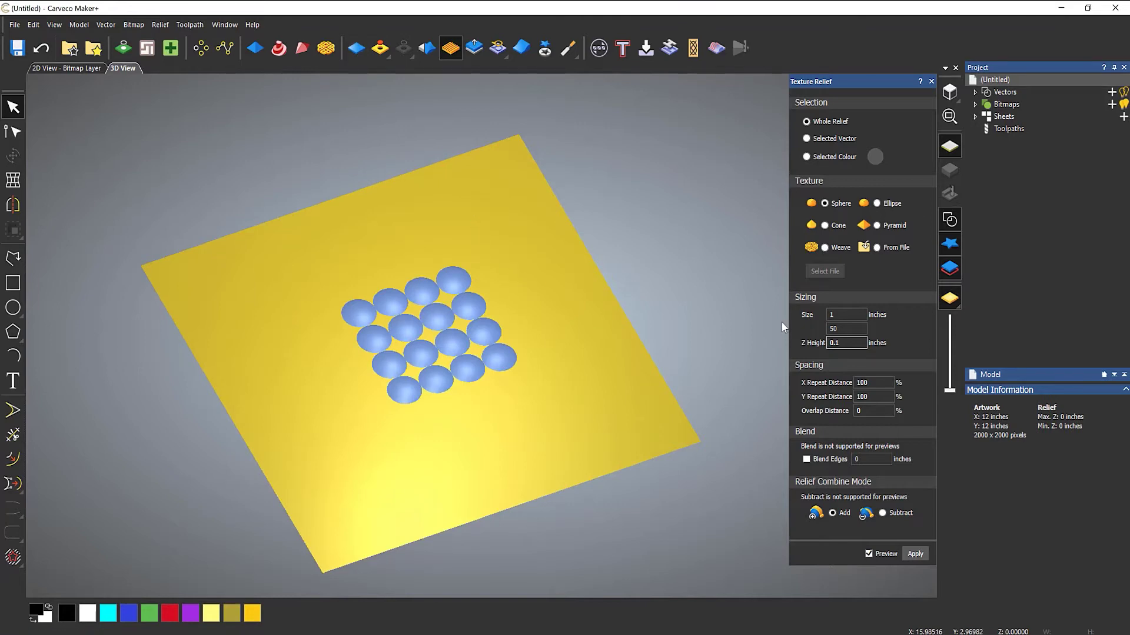
- Apply the 1-inch, 0.1-inch-high sphere texture to the flat panel with preview off
{"action": "left_click", "coordinate": [916, 554]}
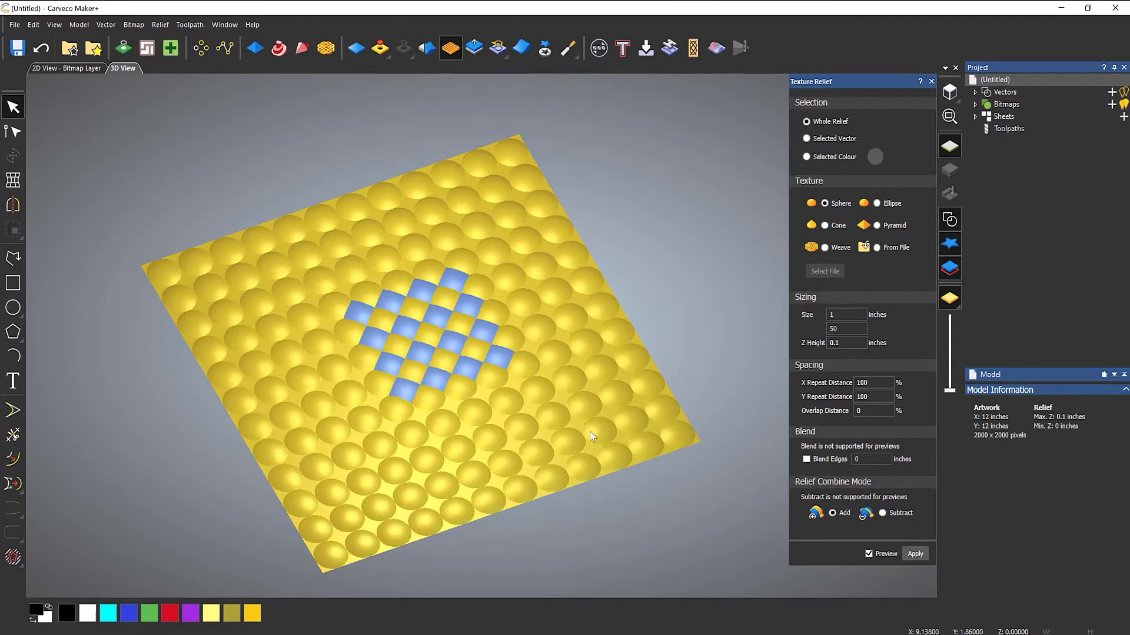
{"action": "left_click", "coordinate": [868, 554]}
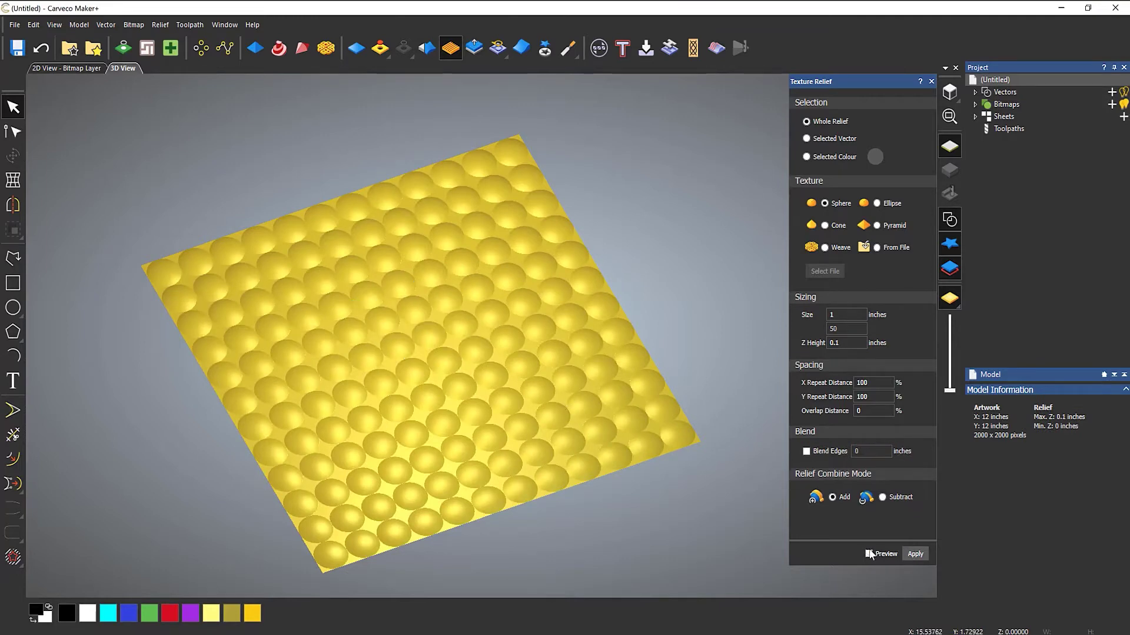
{"action": "left_click_drag", "start_coordinate": [467, 326], "coordinate": [492, 355]}
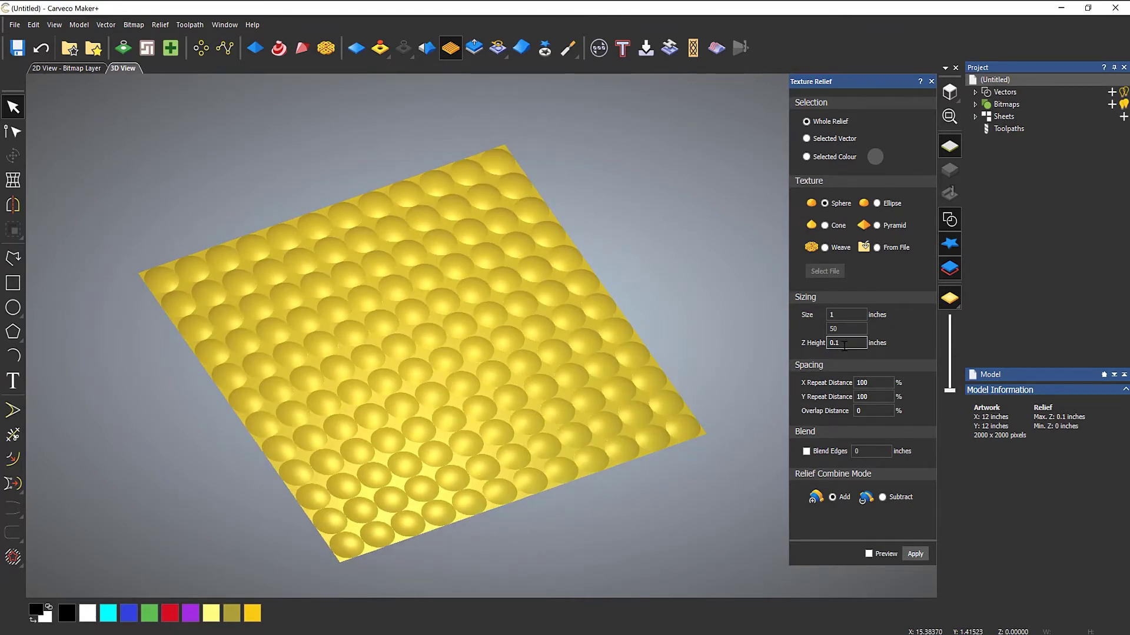
- Undo, then test a subtracted sphere texture 0.5 inch deep and undo it
{"action": "left_click", "coordinate": [40, 47]}
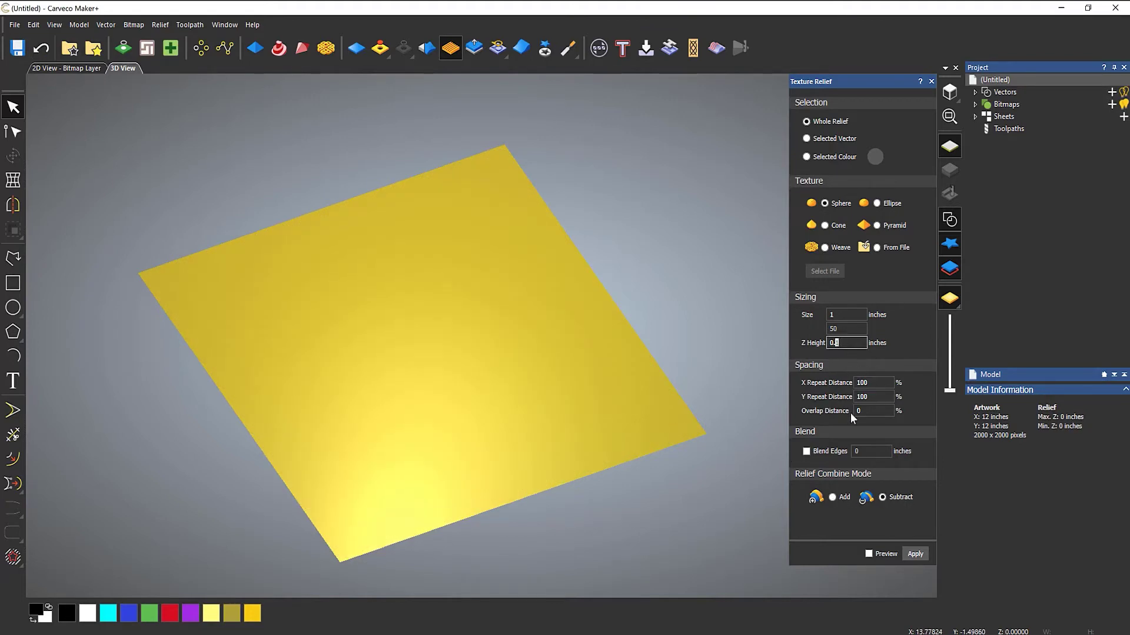
{"action": "type", "text": "5"}
{"action": "left_click", "coordinate": [915, 554]}
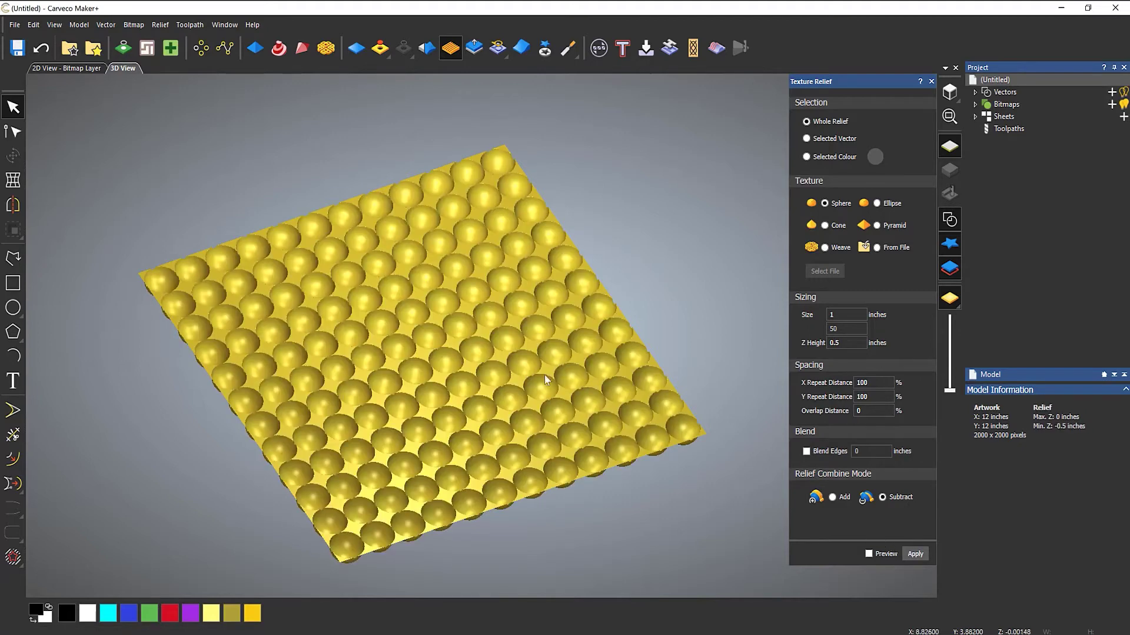
{"action": "left_click_drag", "start_coordinate": [545, 375], "coordinate": [527, 395]}
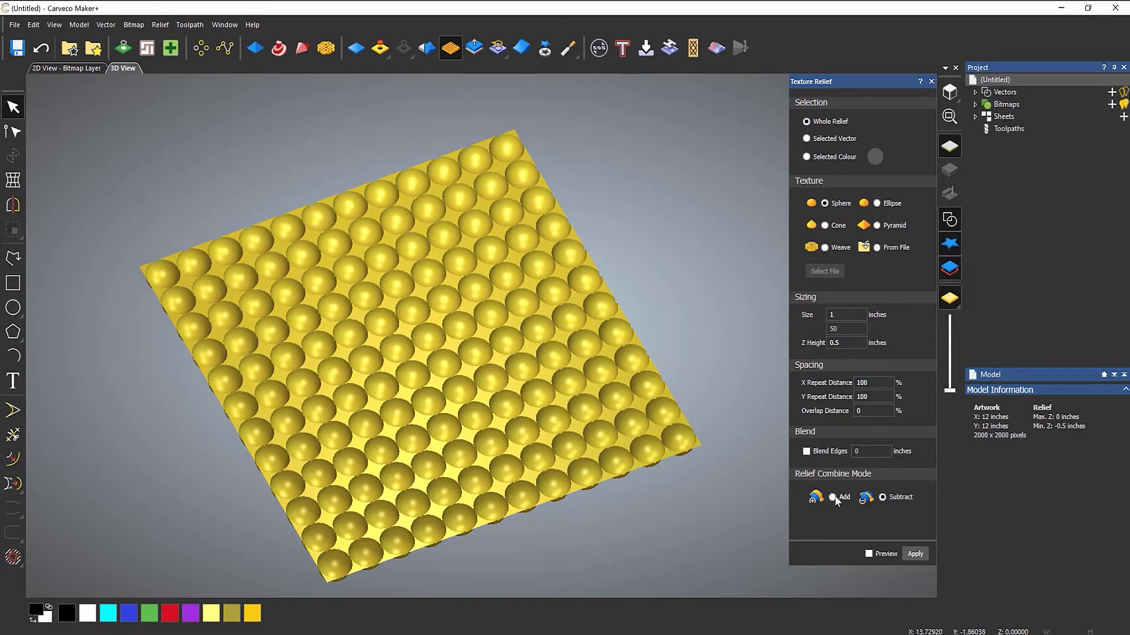
{"action": "left_click", "coordinate": [41, 47]}
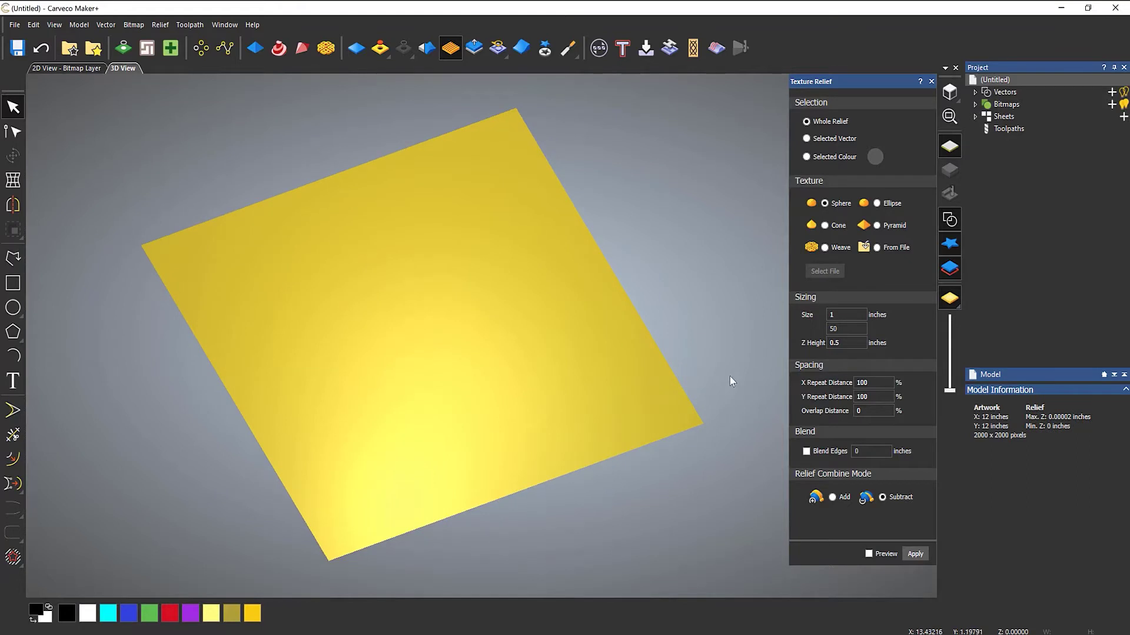
- Test the subtracted spheres at 0.1 inch Z height, then undo
{"action": "left_click", "coordinate": [835, 342]}
{"action": "type", "text": "1"}
{"action": "left_click", "coordinate": [913, 554]}
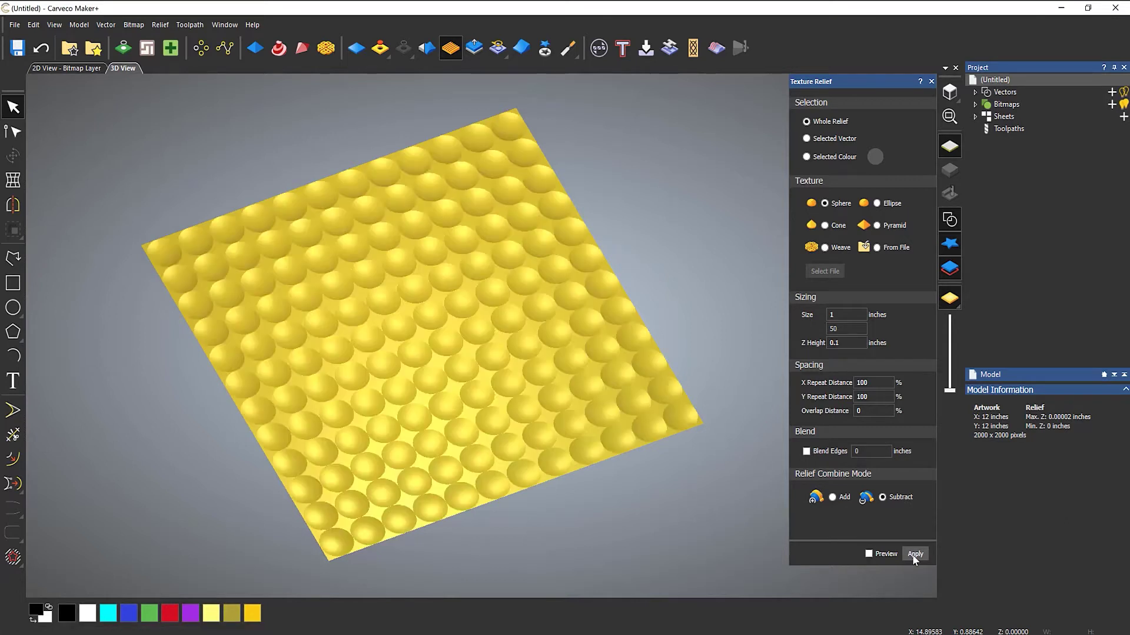
{"action": "left_click", "coordinate": [40, 47]}
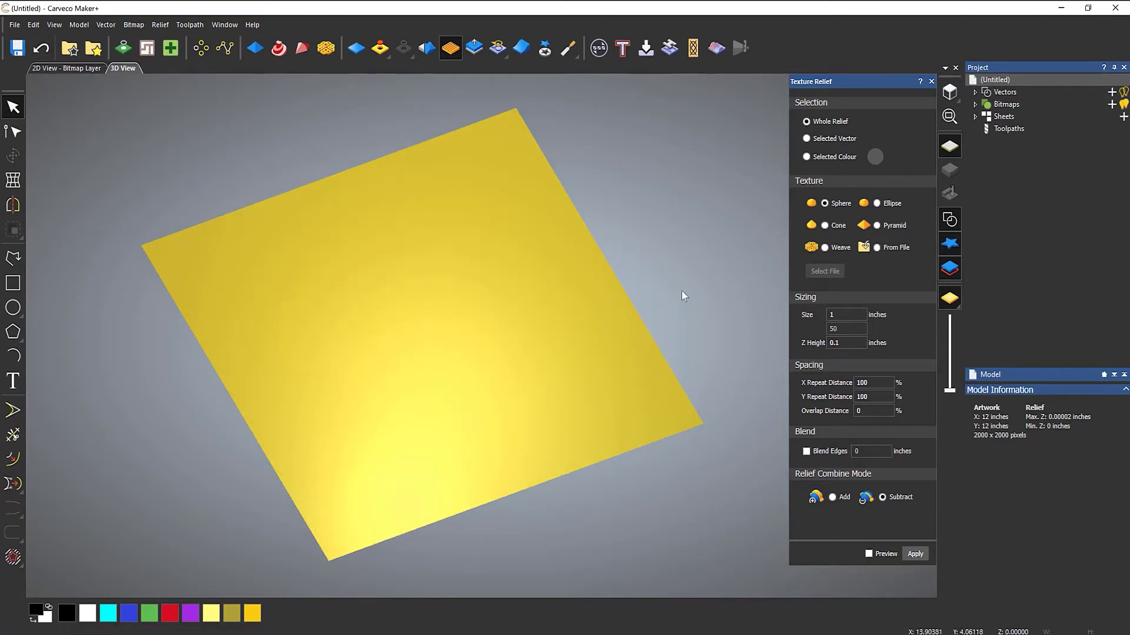
- Test 1-inch Ellipse and Cone textures on the relief, undoing each
{"action": "left_click", "coordinate": [830, 314]}
{"action": "type", "text": "1"}
{"action": "left_click", "coordinate": [877, 204]}
{"action": "left_click", "coordinate": [918, 554]}
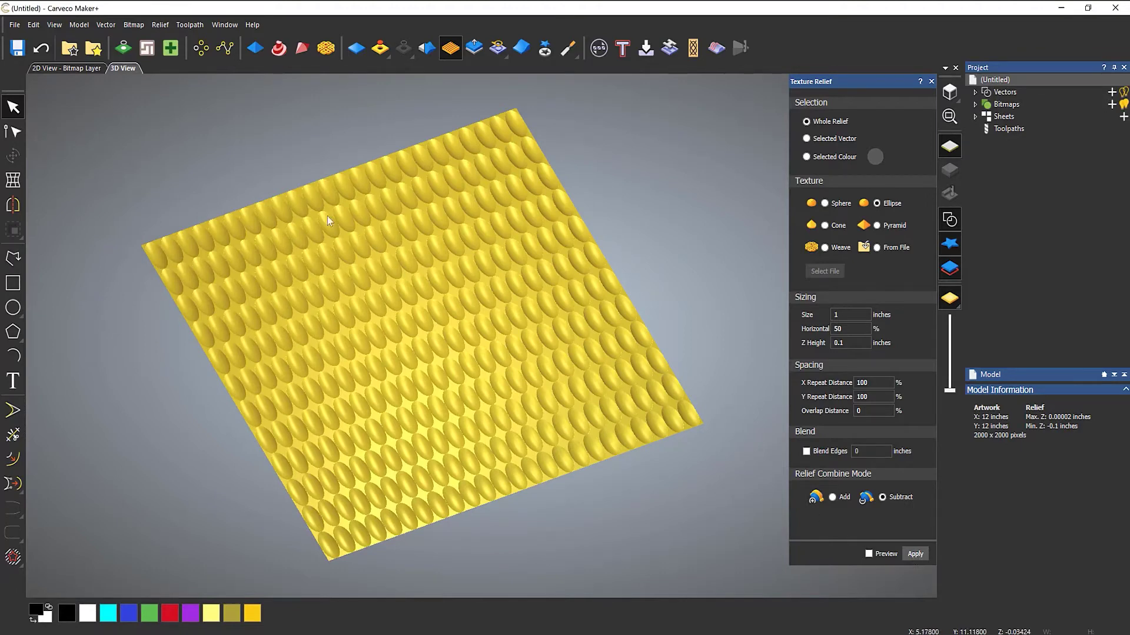
{"action": "left_click", "coordinate": [43, 50]}
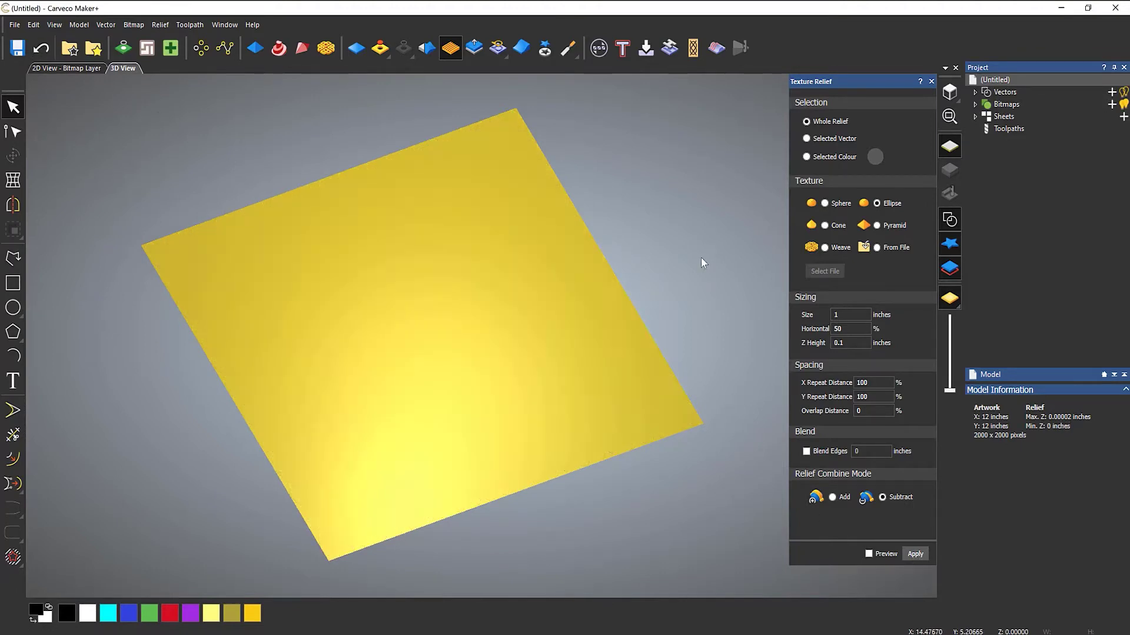
{"action": "left_click", "coordinate": [825, 225]}
{"action": "left_click", "coordinate": [912, 554]}
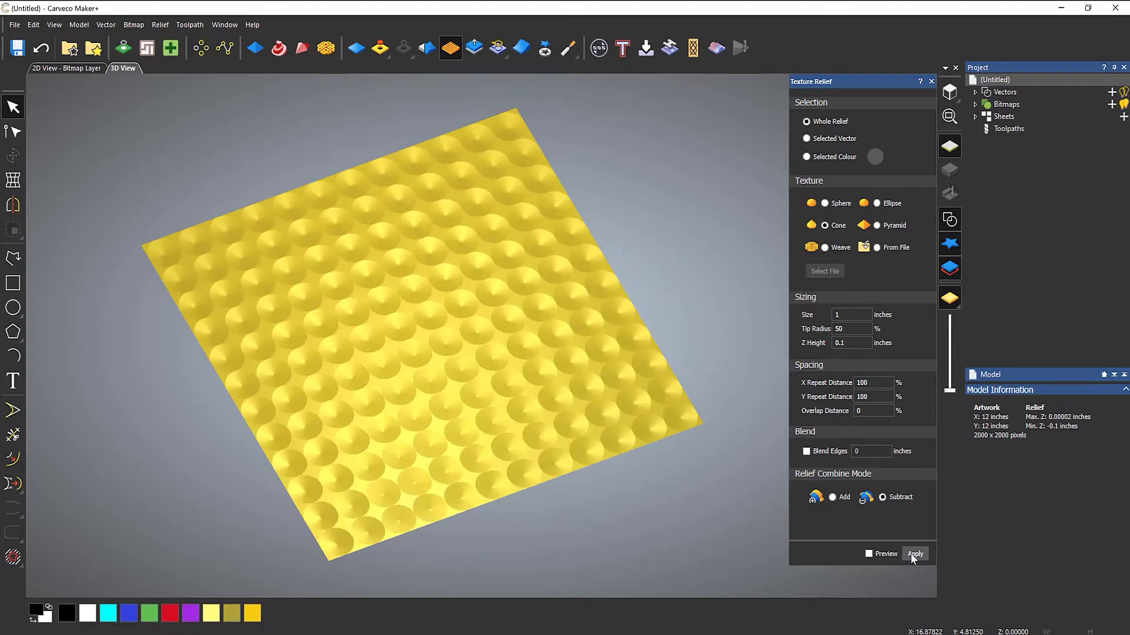
{"action": "left_click_drag", "start_coordinate": [479, 349], "coordinate": [449, 402]}
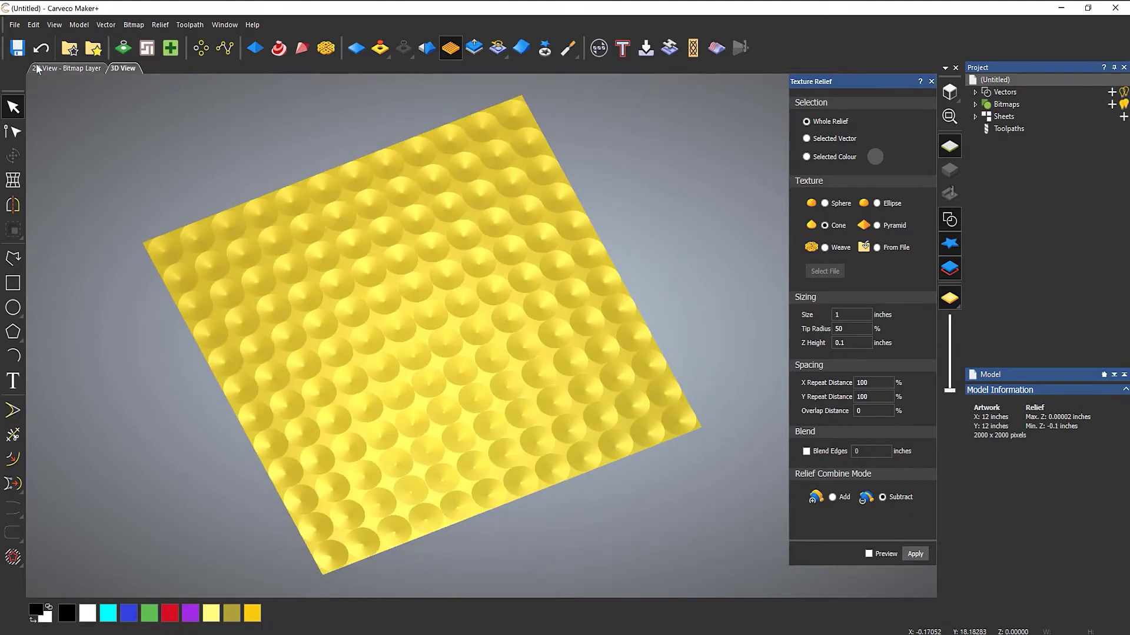
{"action": "left_click", "coordinate": [41, 48]}
- Test Pyramid and Weave textures on the relief, undoing each
{"action": "left_click", "coordinate": [880, 225]}
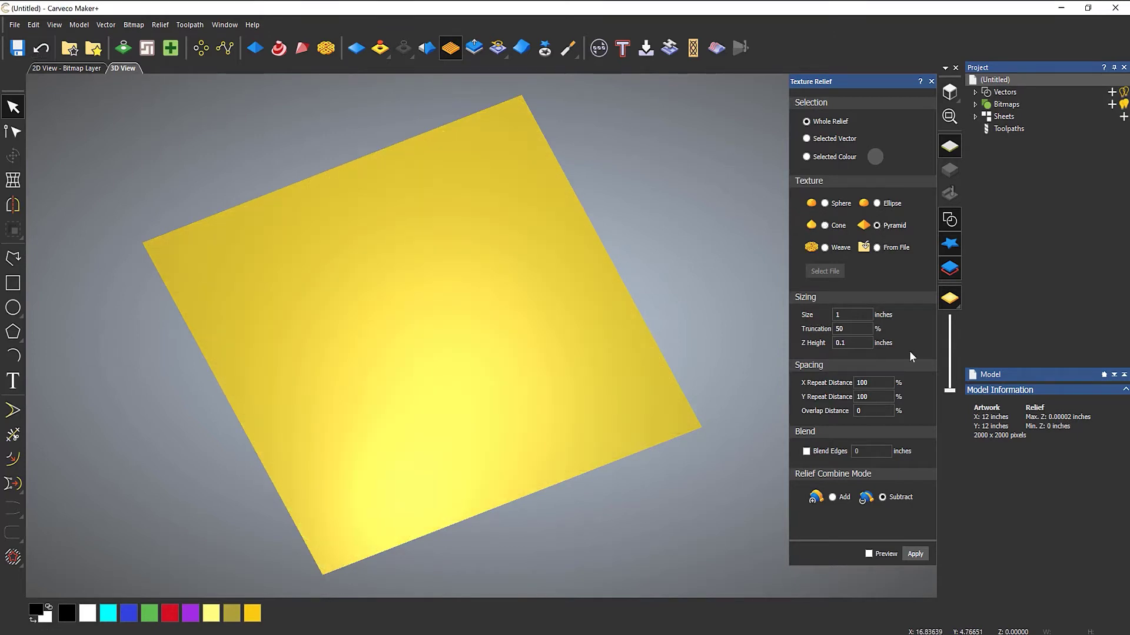
{"action": "left_click", "coordinate": [913, 555]}
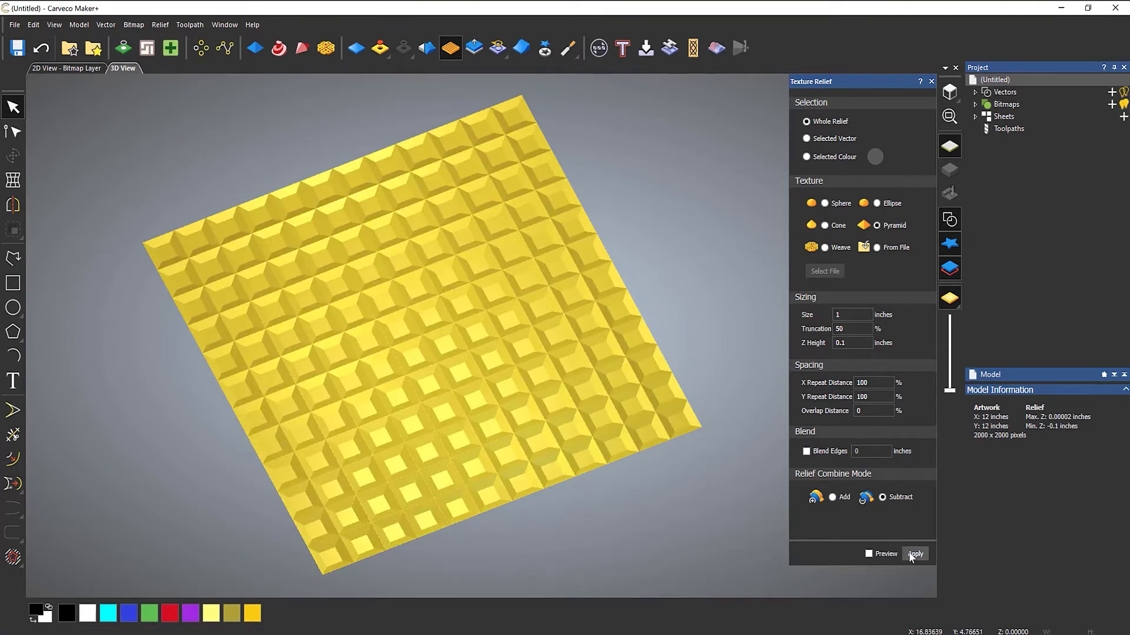
{"action": "mouse_move", "coordinate": [487, 388]}
{"action": "left_mouse_down"}
{"action": "mouse_move", "coordinate": [549, 263]}
{"action": "mouse_move", "coordinate": [485, 394]}
{"action": "mouse_move", "coordinate": [491, 377]}
{"action": "left_mouse_up"}
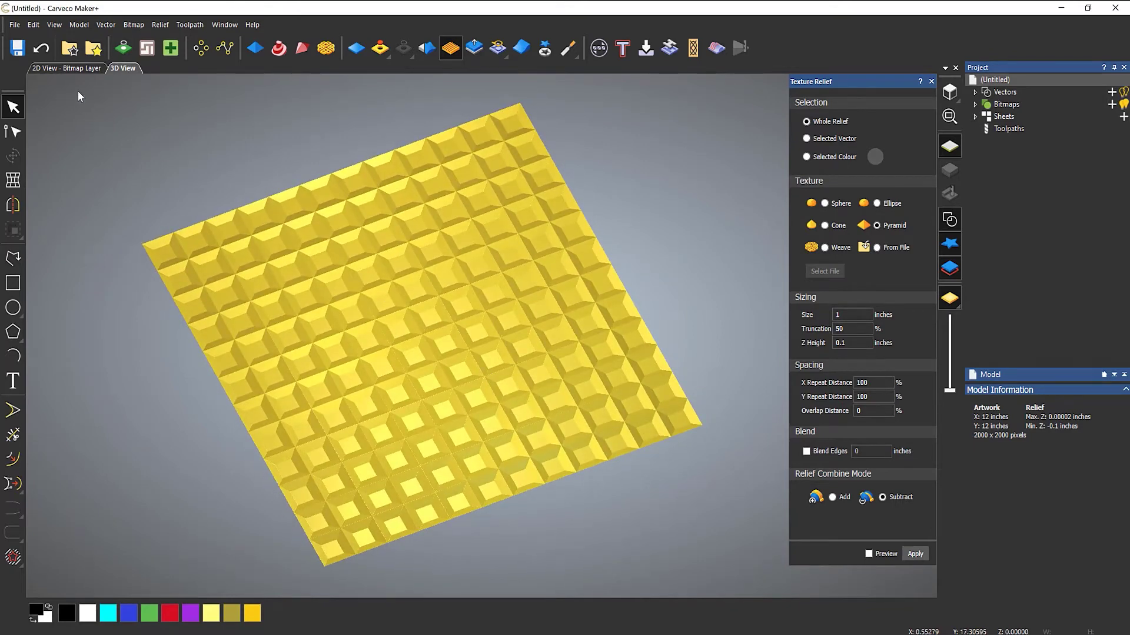
{"action": "left_click", "coordinate": [41, 48]}
{"action": "left_click", "coordinate": [825, 247]}
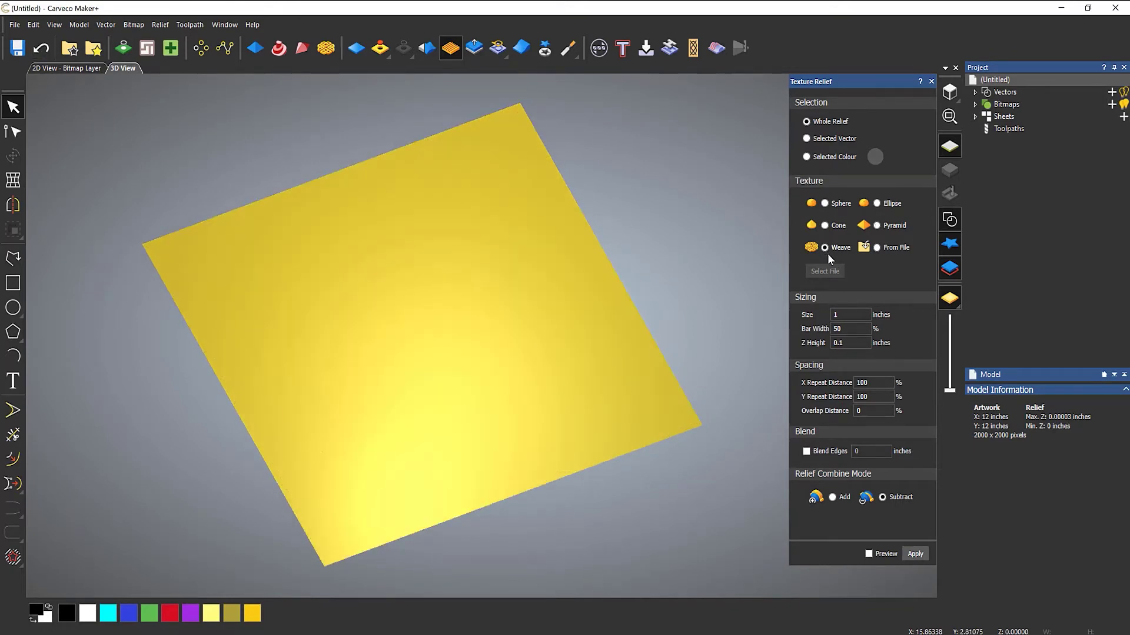
{"action": "left_click", "coordinate": [913, 553]}
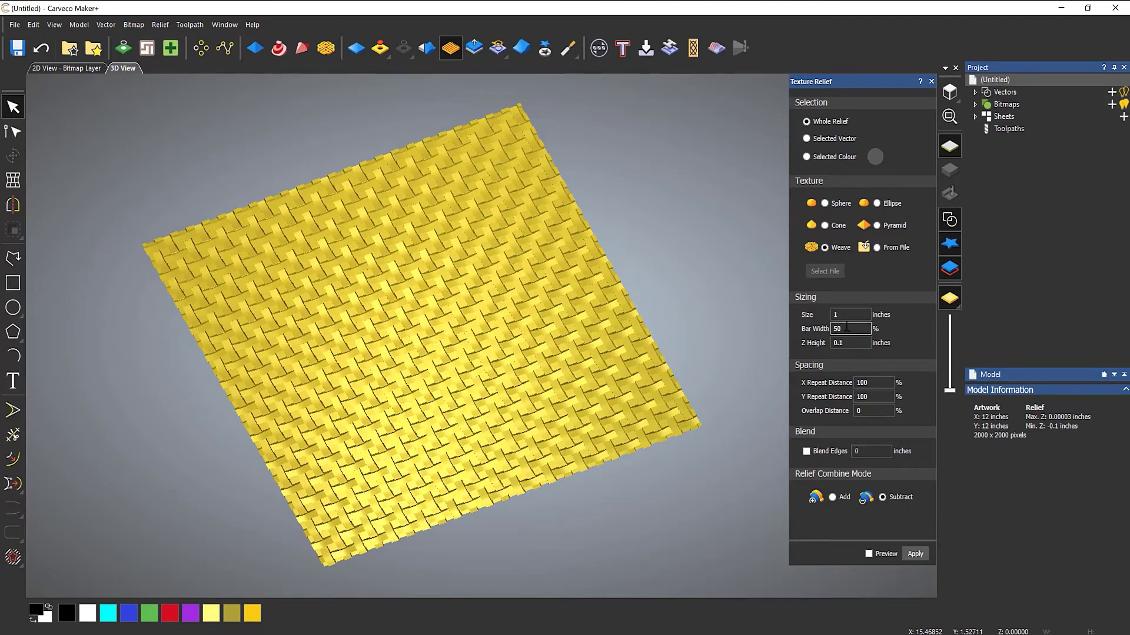
{"action": "left_click", "coordinate": [41, 48]}
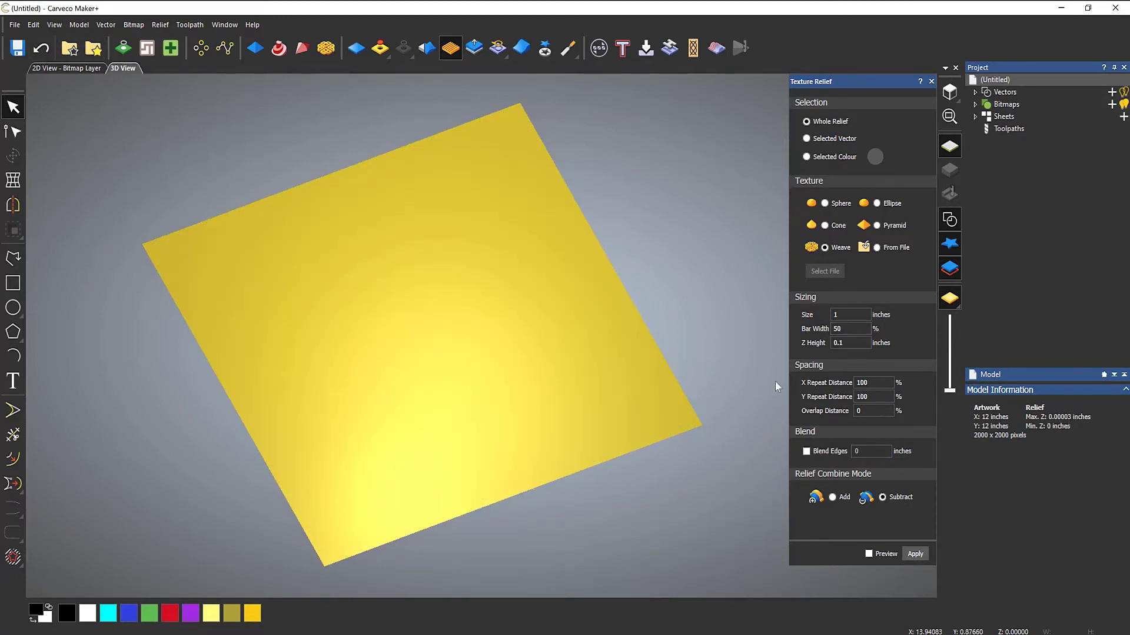
- Test the weave texture with 20% bar width, then undo
{"action": "double_click", "coordinate": [838, 329]}
{"action": "type", "text": "20"}
{"action": "left_click", "coordinate": [915, 555]}
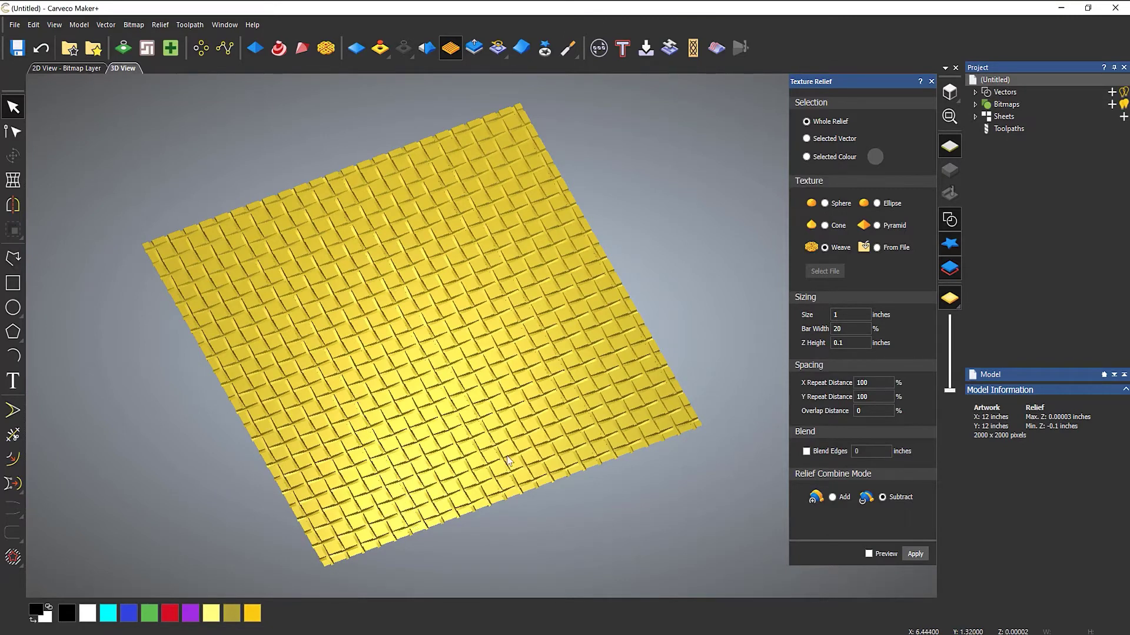
{"action": "left_click", "coordinate": [40, 47]}
- Test the weave at 95% bar width, undo, and return to the Sphere texture
{"action": "double_click", "coordinate": [849, 330]}
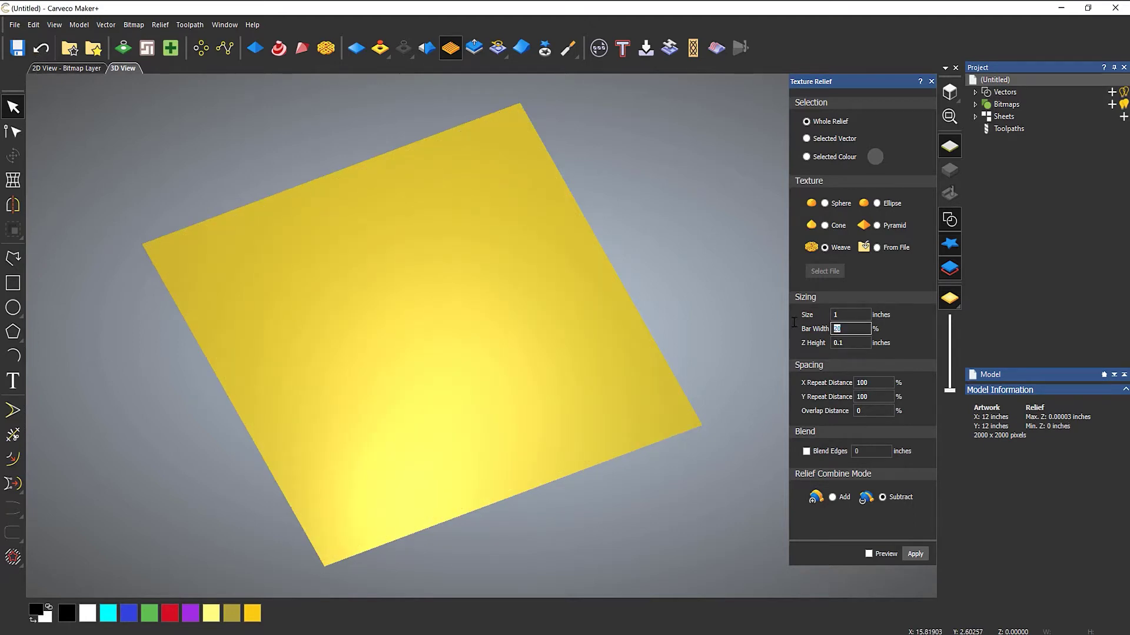
{"action": "type", "text": "95"}
{"action": "left_click", "coordinate": [916, 554]}
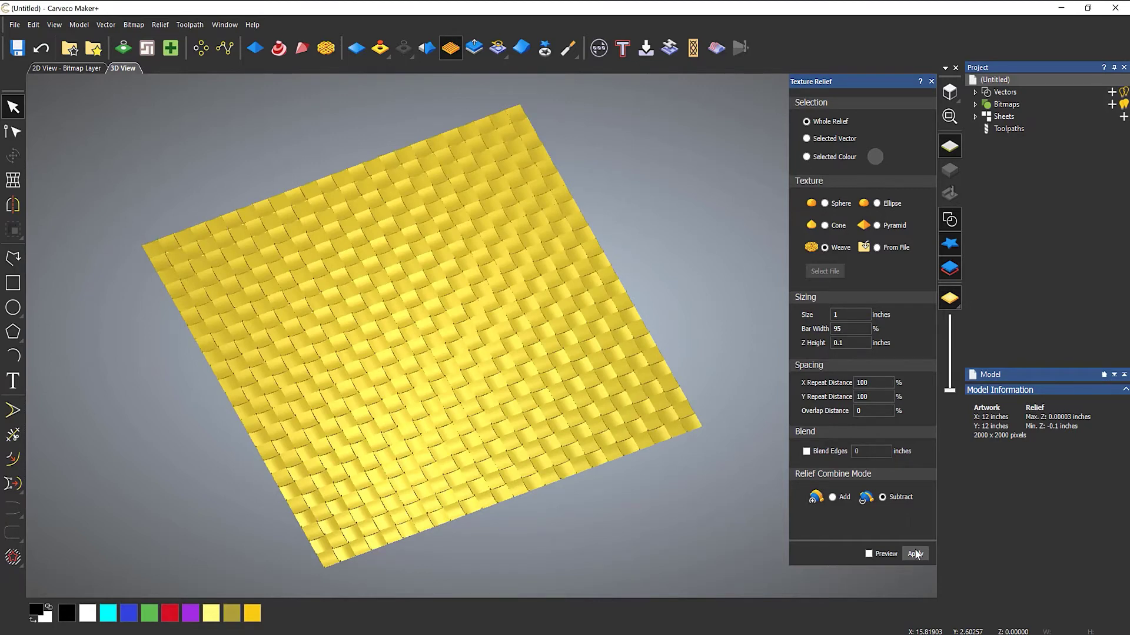
{"action": "left_click", "coordinate": [41, 49]}
{"action": "left_click", "coordinate": [824, 203]}
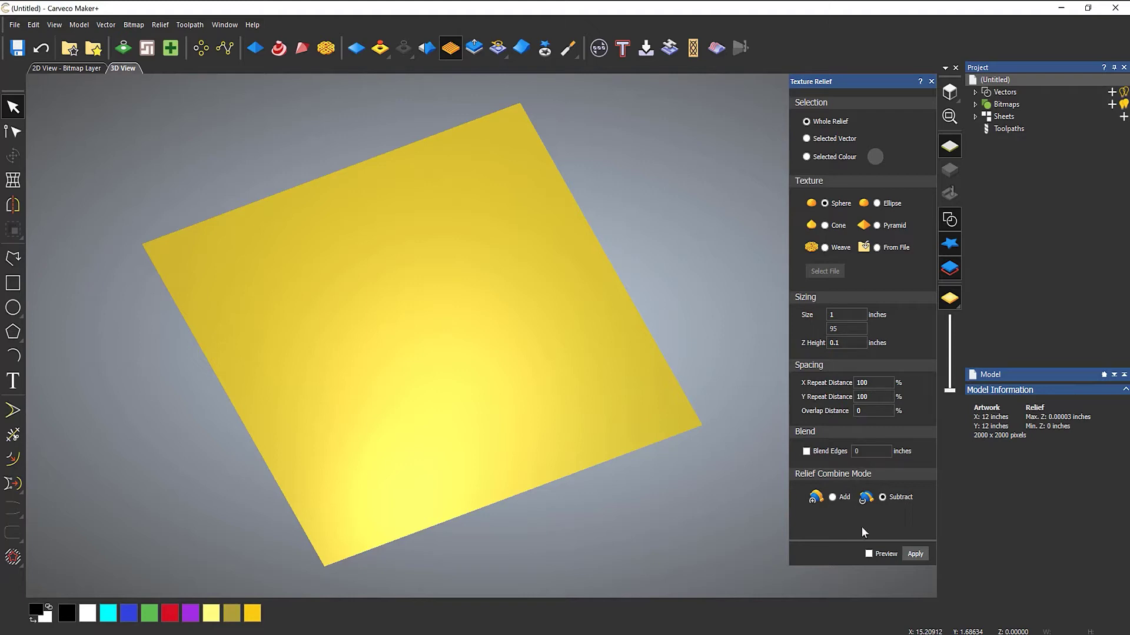
- Test the default sphere texture, then spheres with 50% X repeat, undoing each
{"action": "left_click", "coordinate": [915, 555]}
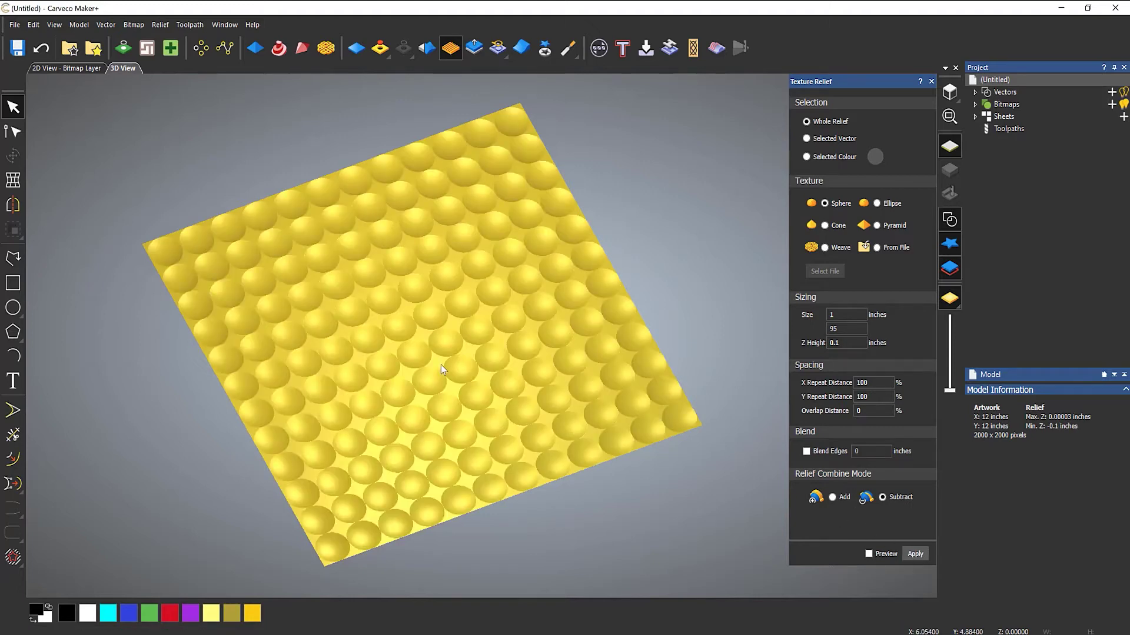
{"action": "left_click", "coordinate": [41, 48]}
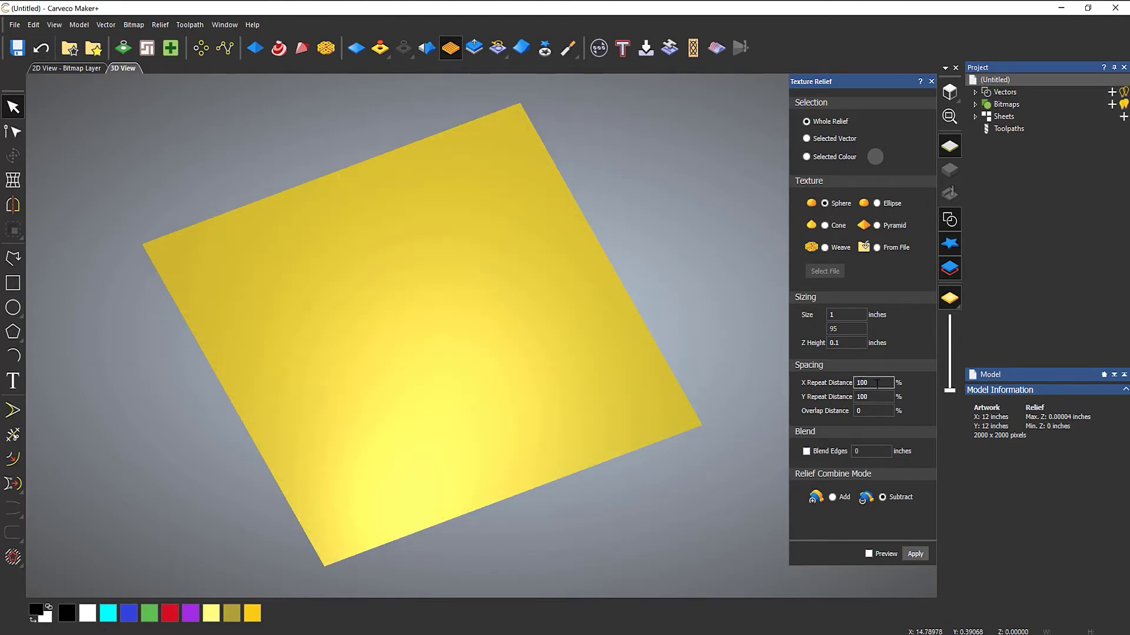
{"action": "left_click_drag", "start_coordinate": [877, 384], "coordinate": [801, 381]}
{"action": "type", "text": "50"}
{"action": "left_click", "coordinate": [914, 554]}
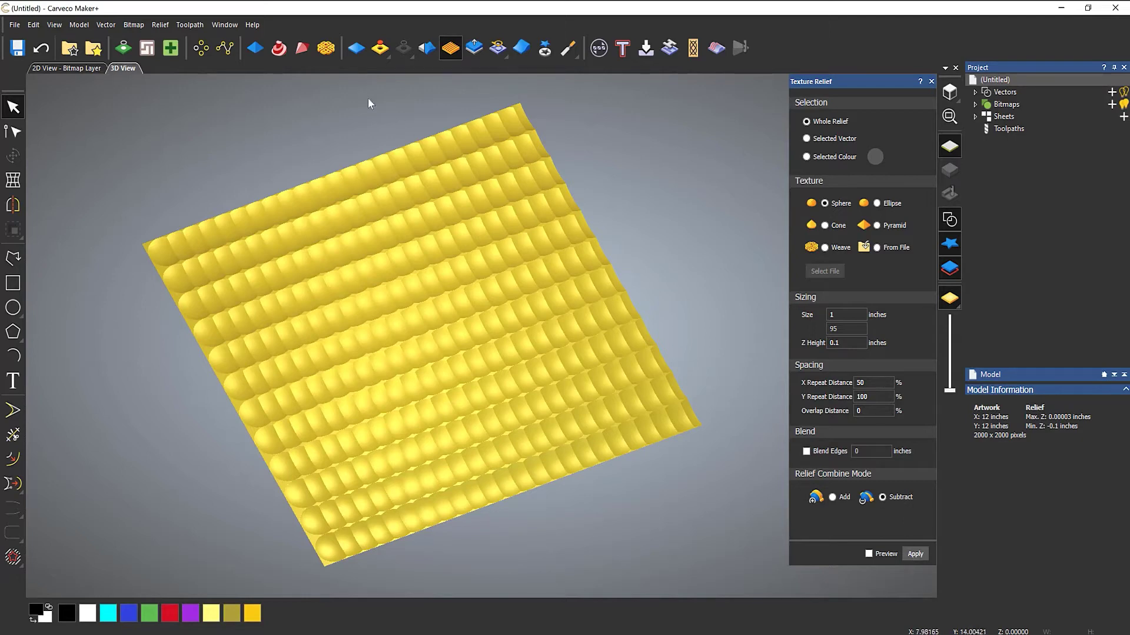
{"action": "left_click", "coordinate": [42, 48]}
- Test spheres with 50% X and Y repeat distances, then undo
{"action": "left_click_drag", "start_coordinate": [871, 400], "coordinate": [800, 389]}
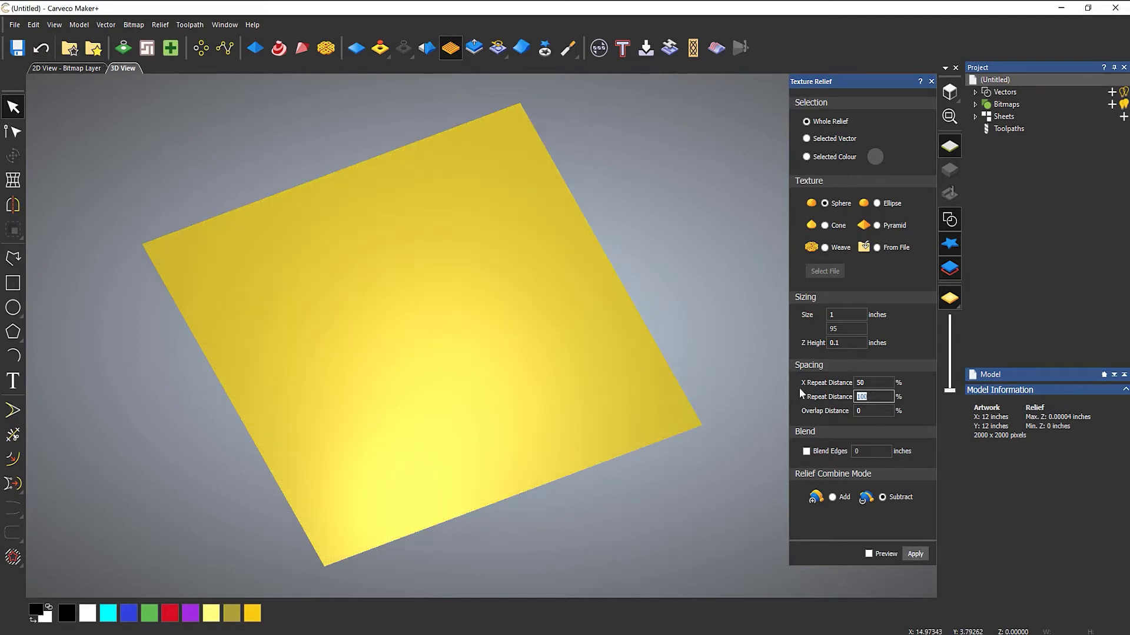
{"action": "type", "text": "50"}
{"action": "left_click", "coordinate": [919, 554]}
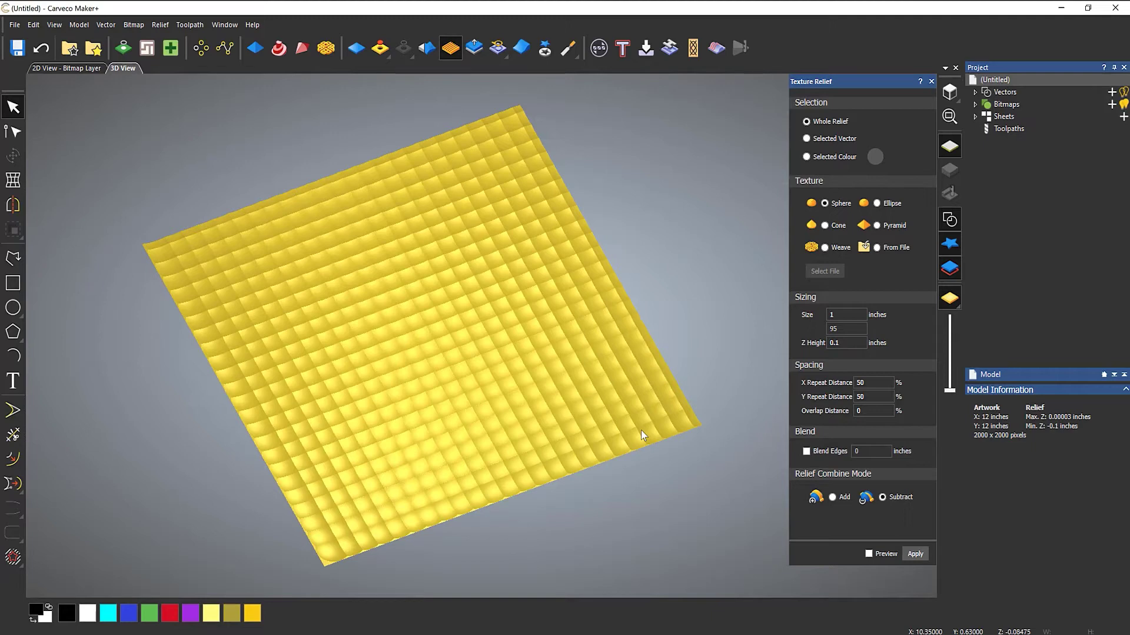
{"action": "left_click", "coordinate": [40, 48]}
- Reset X repeat to 100%, test the spheres again, and undo
{"action": "left_click", "coordinate": [869, 412]}
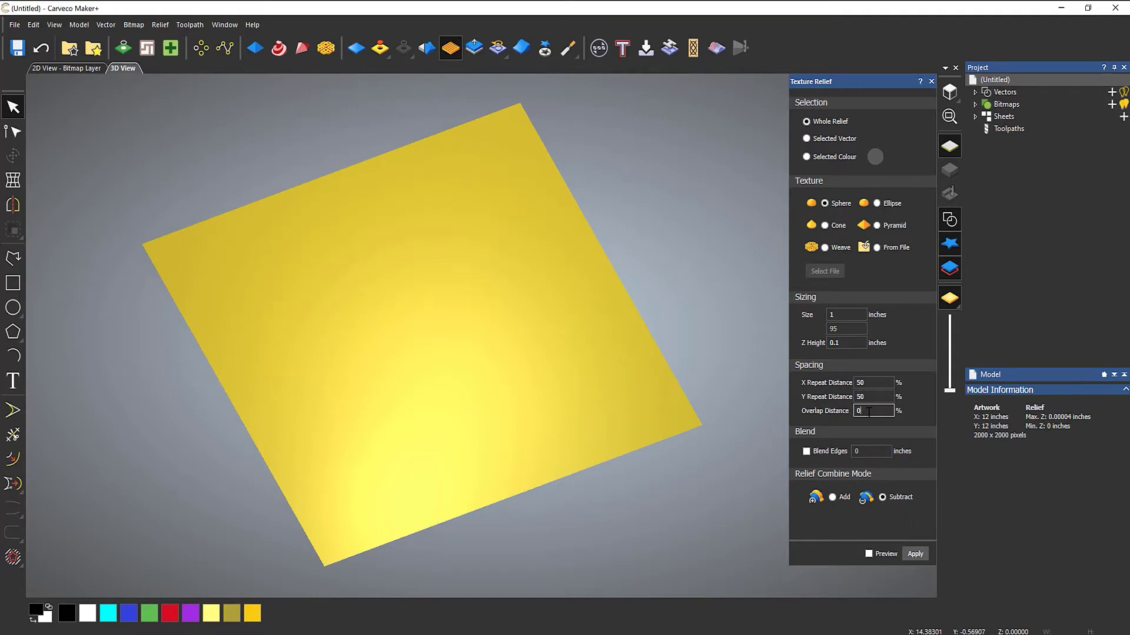
{"action": "double_click", "coordinate": [864, 382]}
{"action": "key", "text": "Tab"}
{"action": "left_click", "coordinate": [915, 554]}
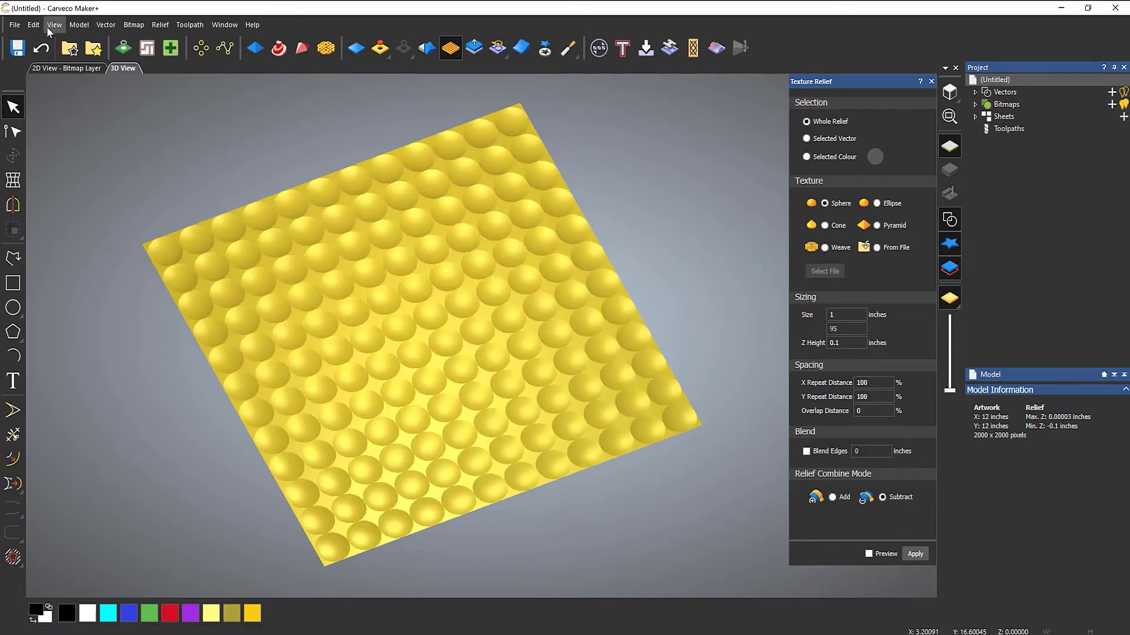
{"action": "left_click", "coordinate": [41, 48]}
{"action": "double_click", "coordinate": [865, 410]}
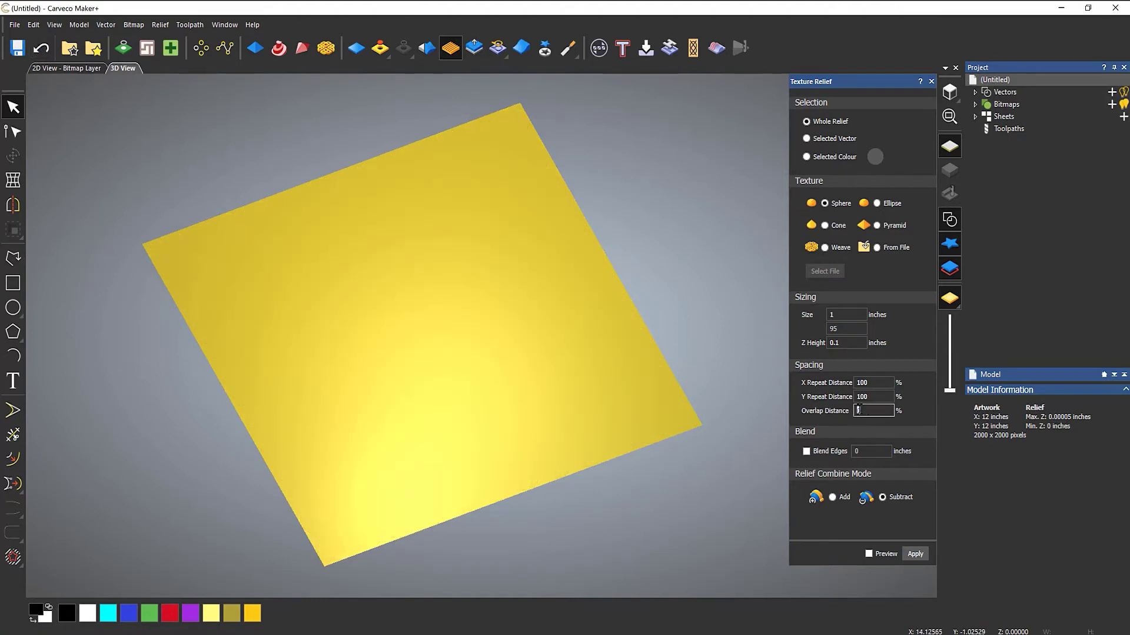
- Test spheres with 50% overlap, then with 50% Y repeat, undoing each
{"action": "type", "text": "50"}
{"action": "left_click", "coordinate": [924, 554]}
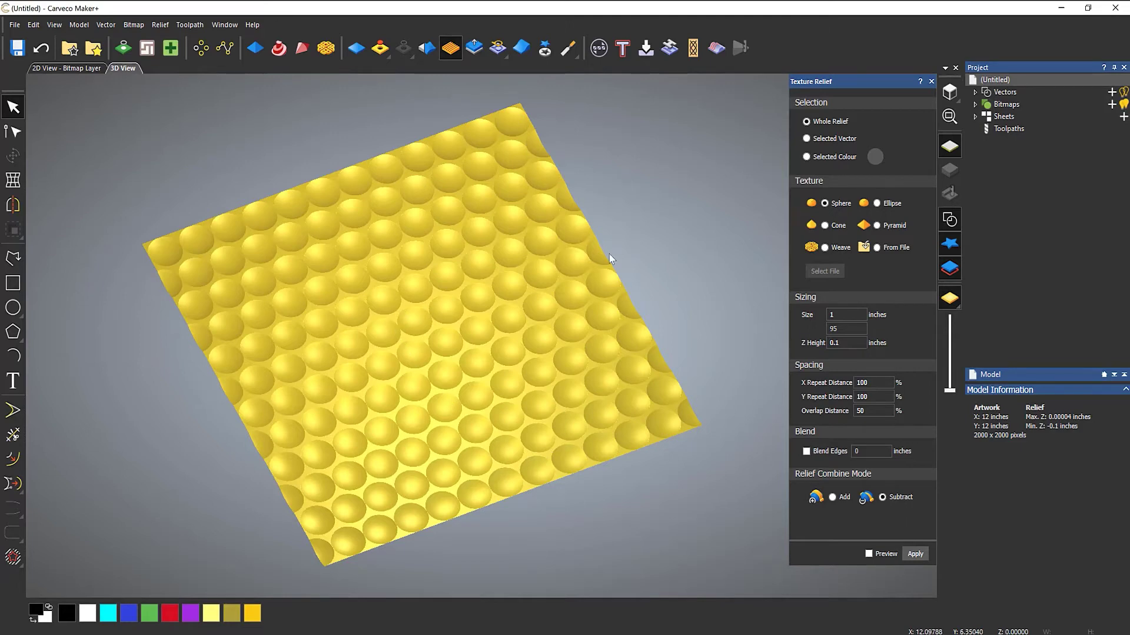
{"action": "left_click", "coordinate": [42, 50]}
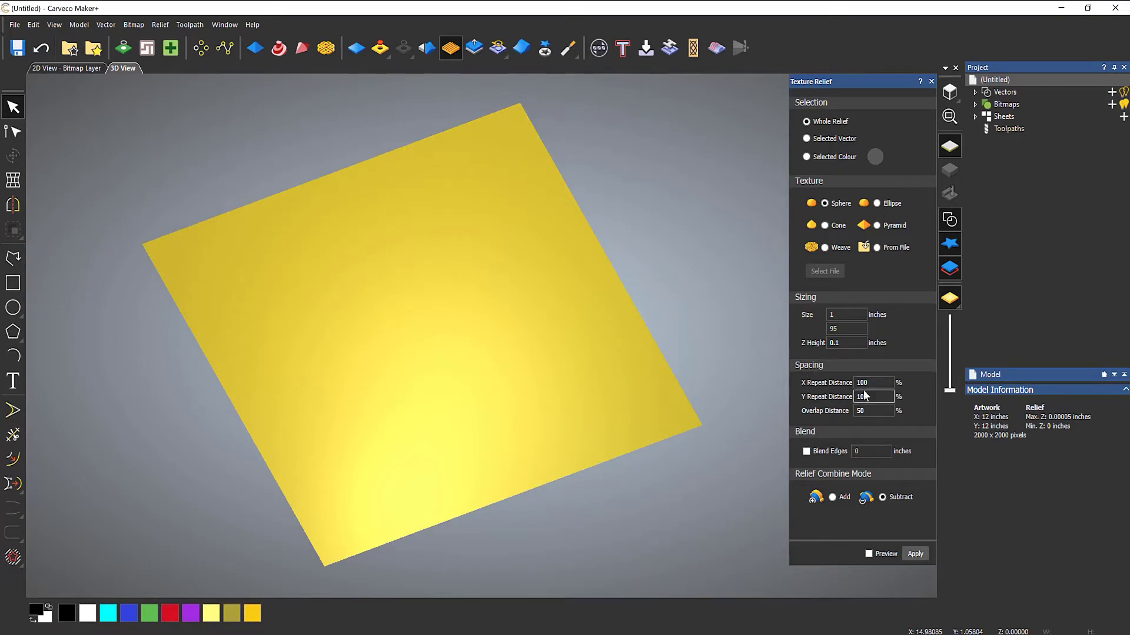
{"action": "left_click", "coordinate": [874, 399]}
{"action": "left_click_drag", "start_coordinate": [874, 398], "coordinate": [791, 397]}
{"action": "type", "text": "50"}
{"action": "left_click", "coordinate": [916, 554]}
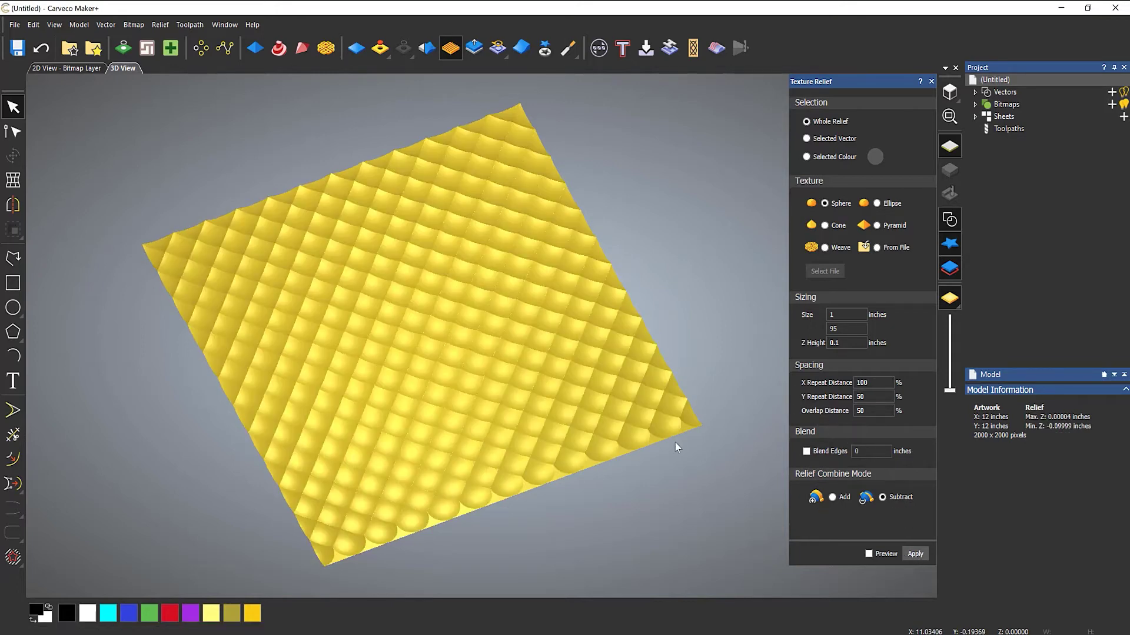
{"action": "left_click_drag", "start_coordinate": [604, 355], "coordinate": [538, 344]}
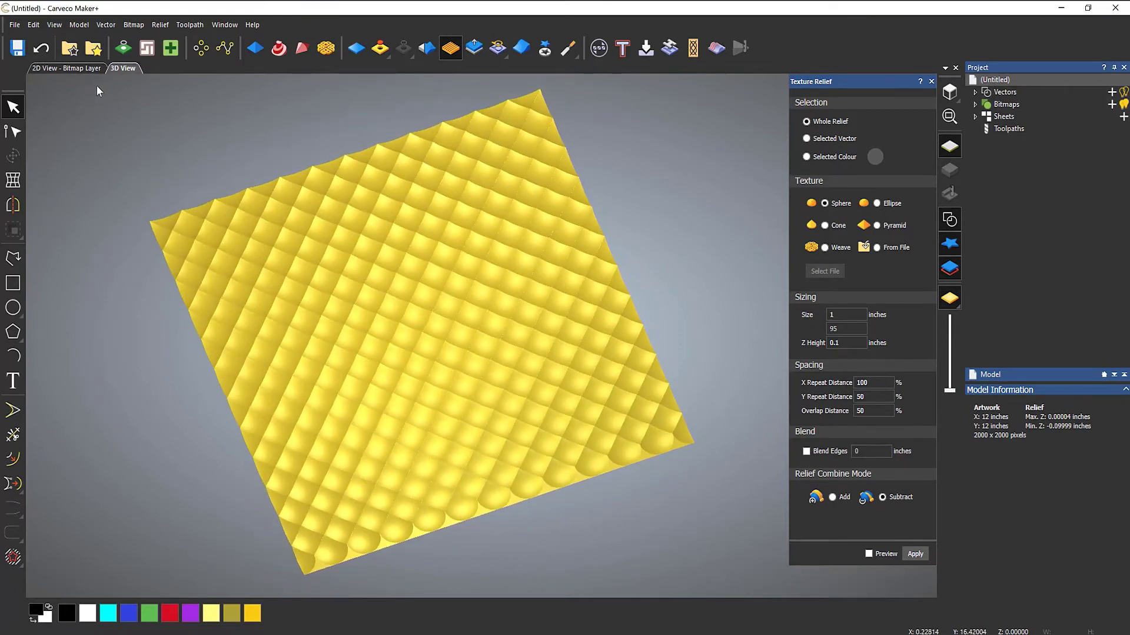
{"action": "left_click", "coordinate": [41, 48]}
- Test spheres with 50% X and Y repeat, then undo
{"action": "double_click", "coordinate": [865, 382]}
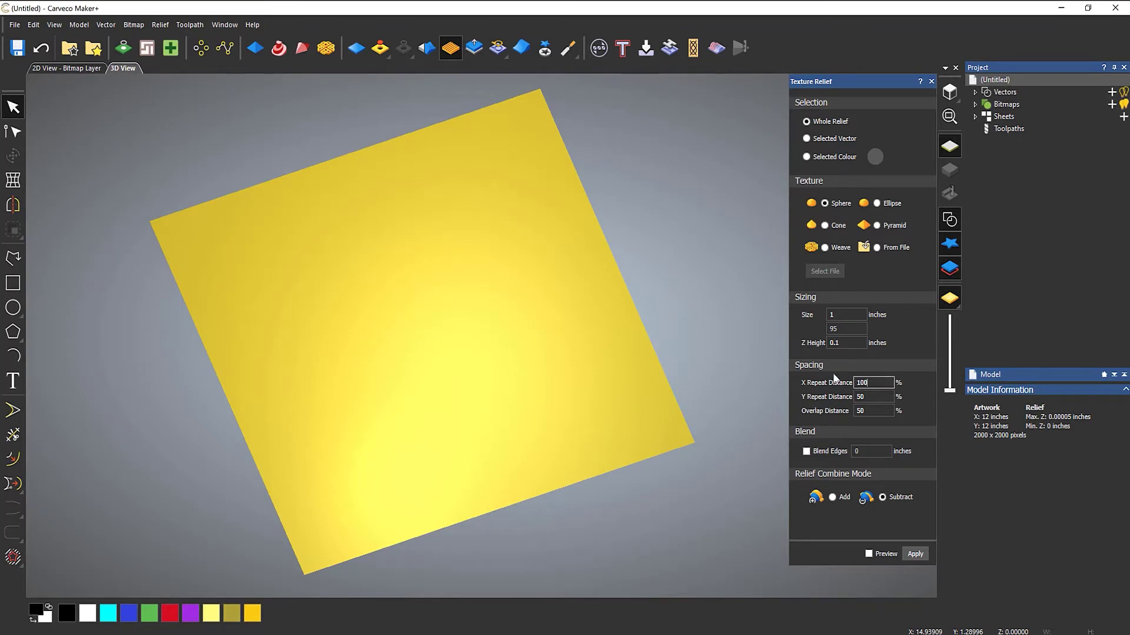
{"action": "type", "text": "50"}
{"action": "left_click", "coordinate": [916, 559]}
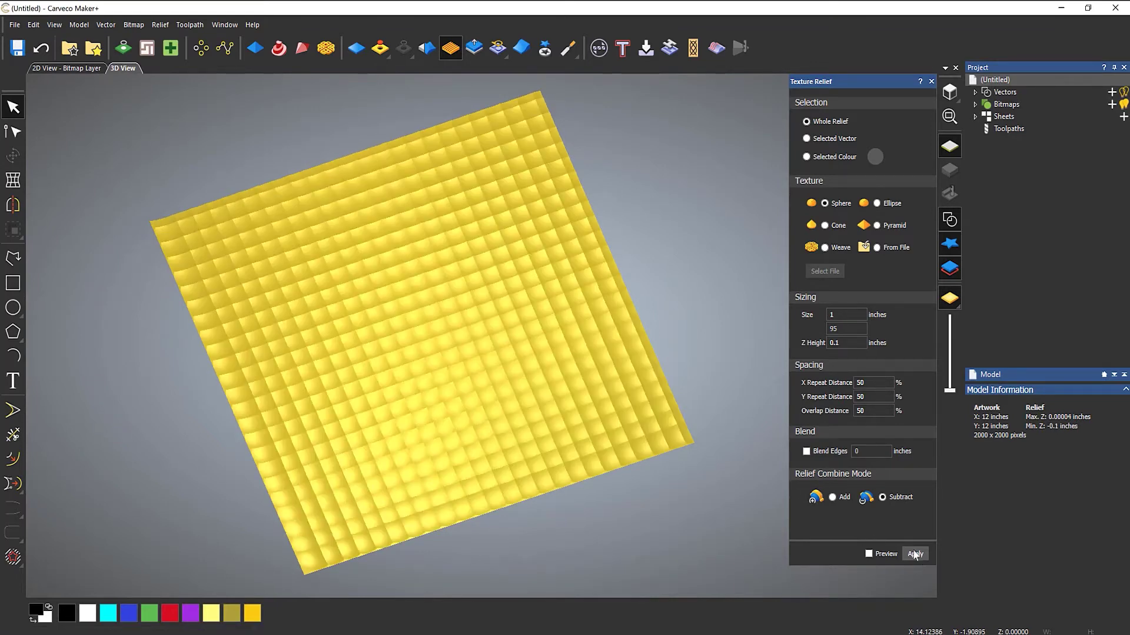
{"action": "mouse_move", "coordinate": [432, 343]}
{"action": "left_mouse_down"}
{"action": "mouse_move", "coordinate": [445, 496]}
{"action": "mouse_move", "coordinate": [449, 341]}
{"action": "left_mouse_up"}
{"action": "left_click", "coordinate": [42, 48]}
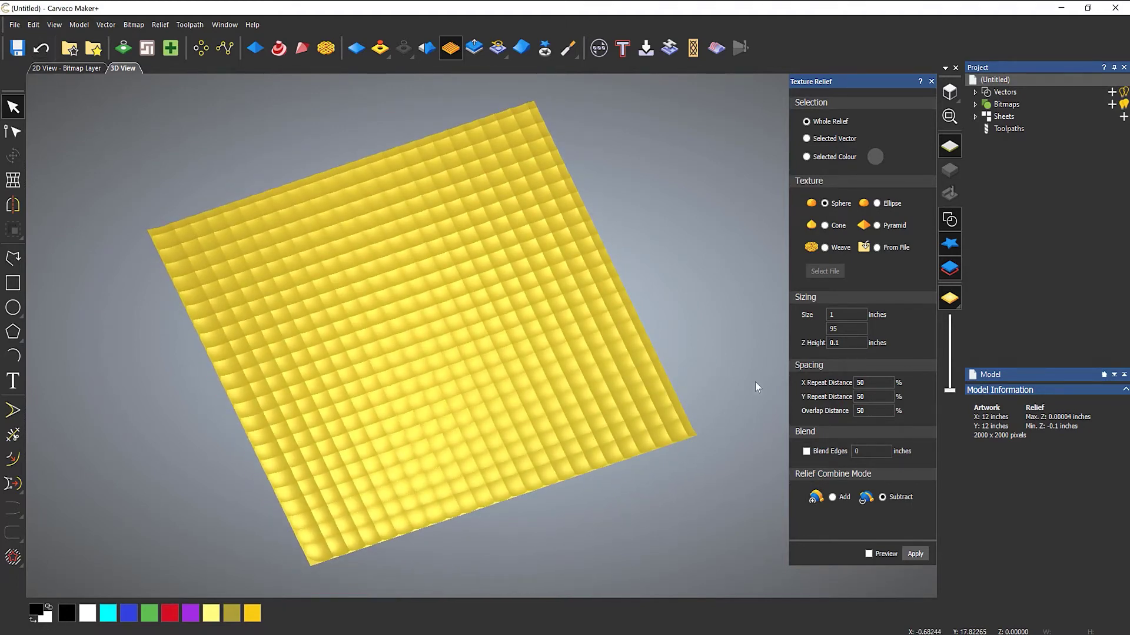
- Apply spheres with X repeat 100 and Y repeat 25 to the whole panel
{"action": "left_click", "coordinate": [870, 383]}
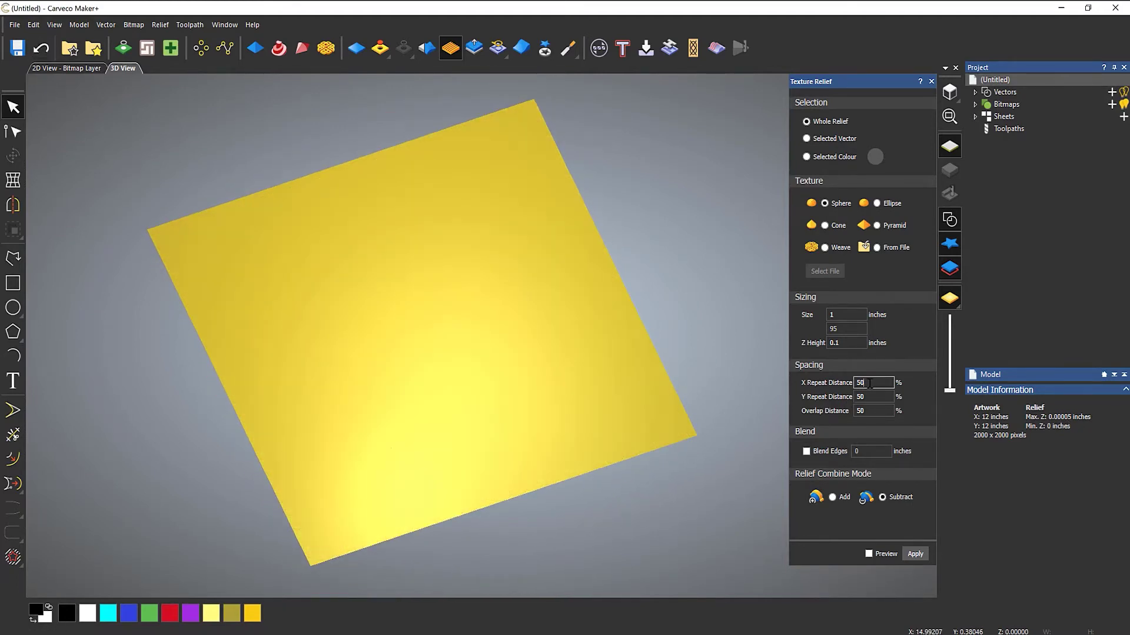
{"action": "type", "text": "100"}
{"action": "key", "text": "Tab"}
{"action": "type", "text": "25"}
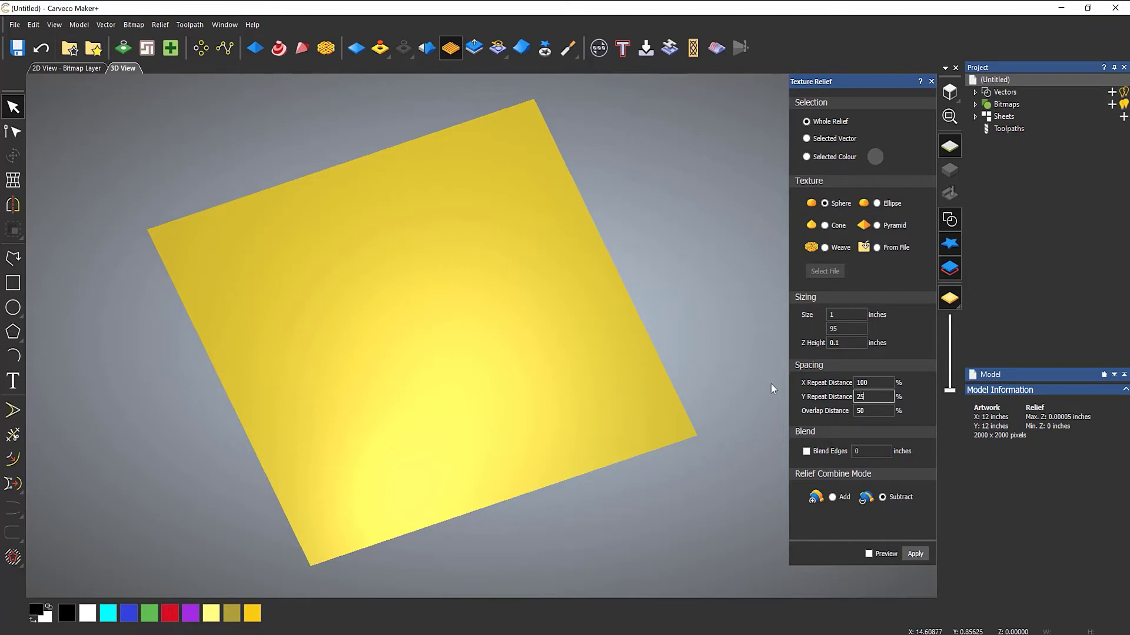
{"action": "left_click", "coordinate": [920, 556]}
{"action": "mouse_move", "coordinate": [524, 328]}
{"action": "left_mouse_down"}
{"action": "mouse_move", "coordinate": [522, 449]}
{"action": "mouse_move", "coordinate": [533, 291]}
{"action": "mouse_move", "coordinate": [532, 310]}
{"action": "left_mouse_up"}
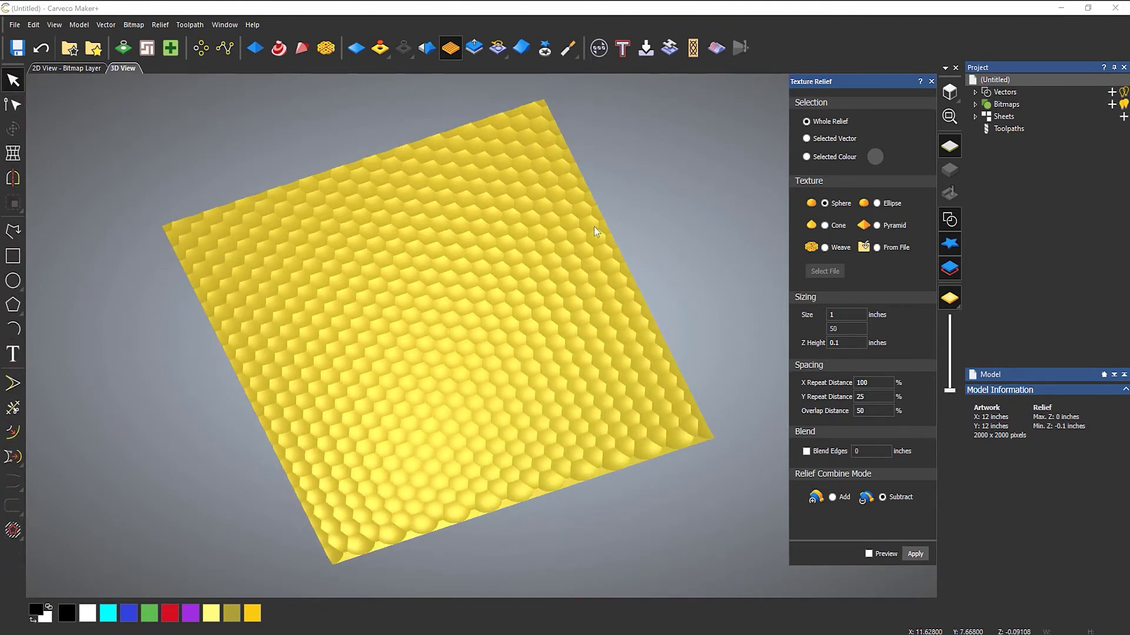
- Undo the hexagonal dimples and switch the texture source to From File
{"action": "left_click", "coordinate": [42, 49]}
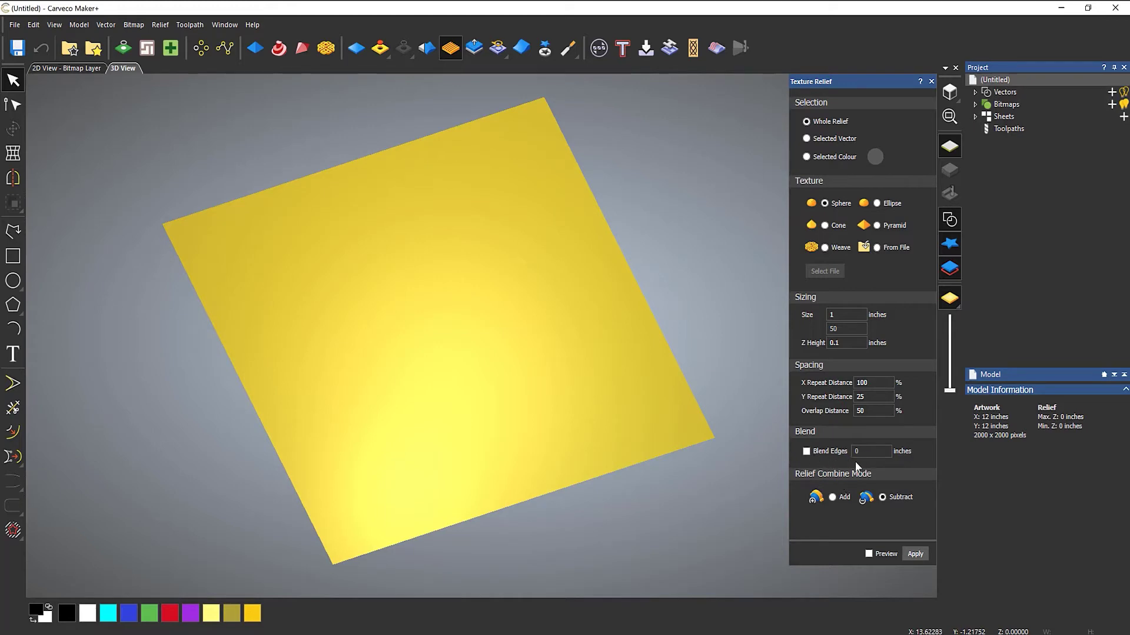
{"action": "left_click", "coordinate": [878, 248]}
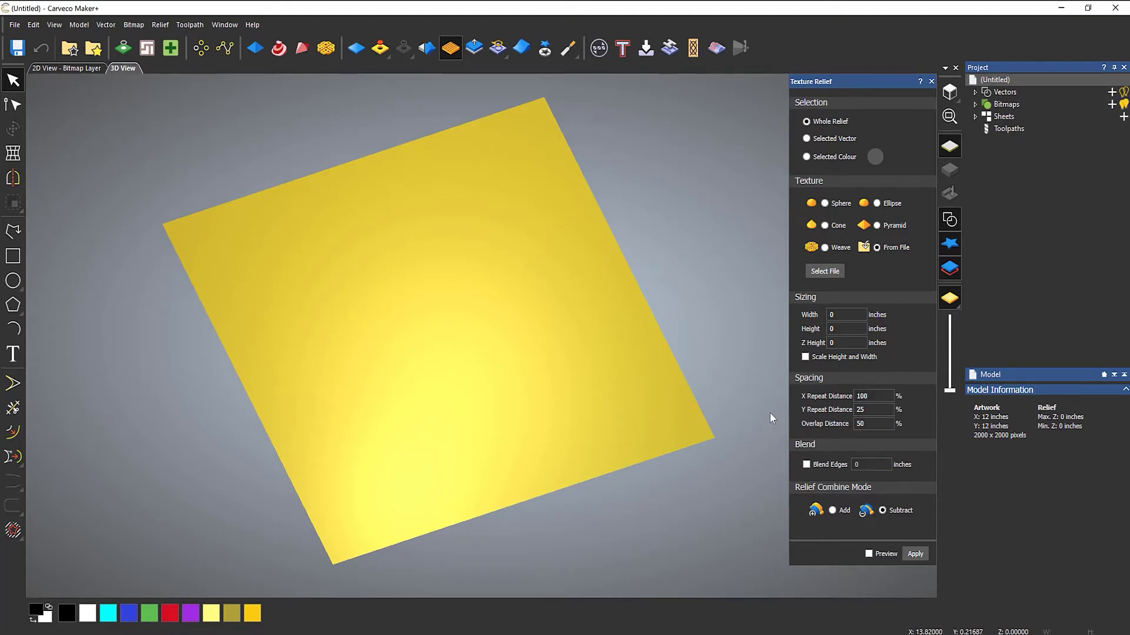
- Load the texture-of-wood-plank image as the texture file, sized 12 x 8.00082 inches
{"action": "left_click", "coordinate": [833, 271]}
{"action": "scroll", "coordinate": [465, 253], "scroll_direction": "down", "scroll_amount": 3}
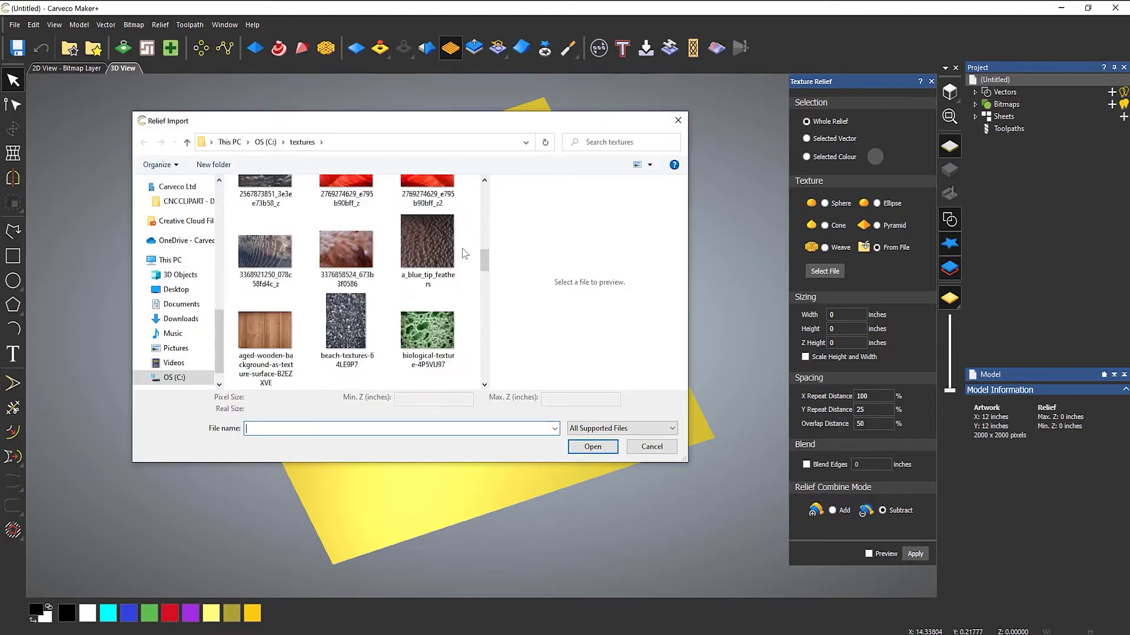
{"action": "scroll", "coordinate": [470, 282], "scroll_direction": "down", "scroll_amount": 5}
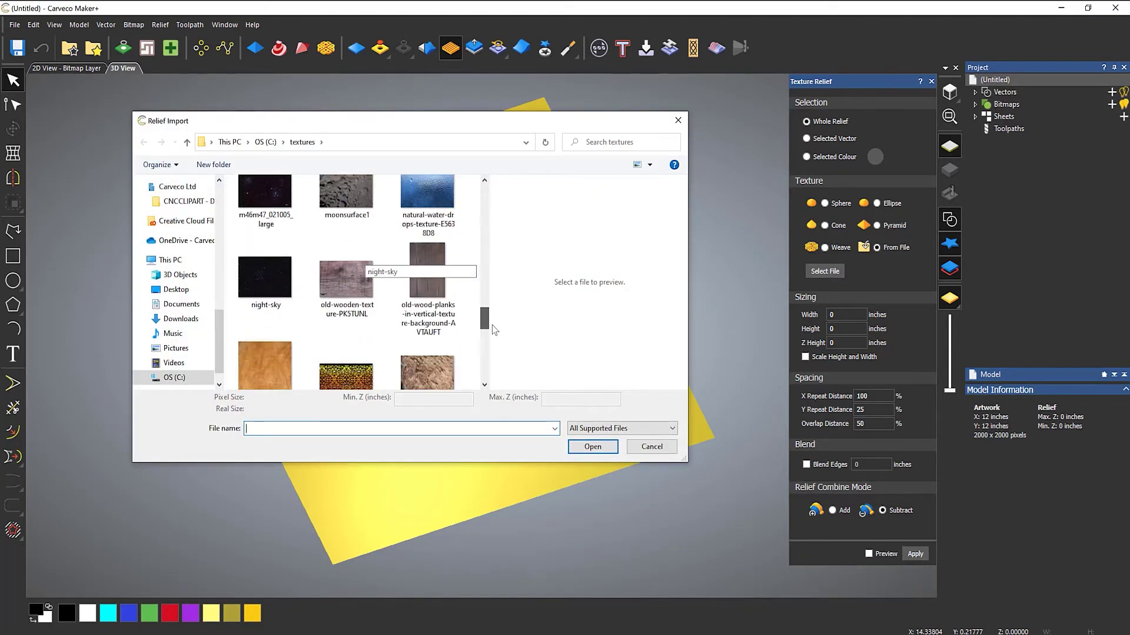
{"action": "scroll", "coordinate": [492, 329], "scroll_direction": "down", "scroll_amount": 5}
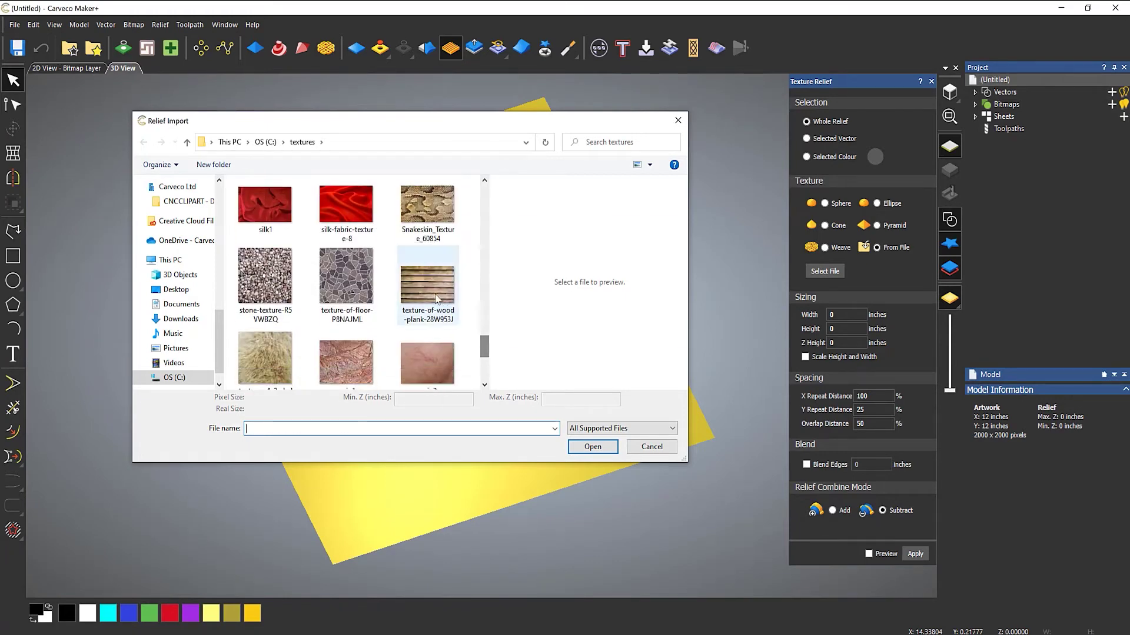
{"action": "left_click", "coordinate": [437, 300]}
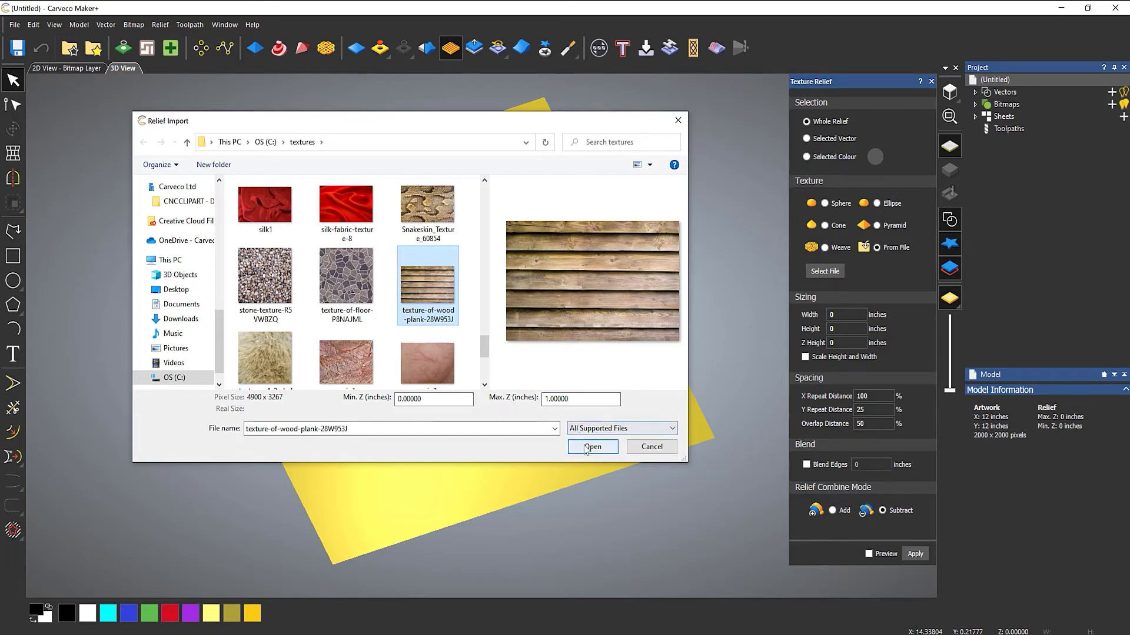
{"action": "left_click", "coordinate": [577, 399]}
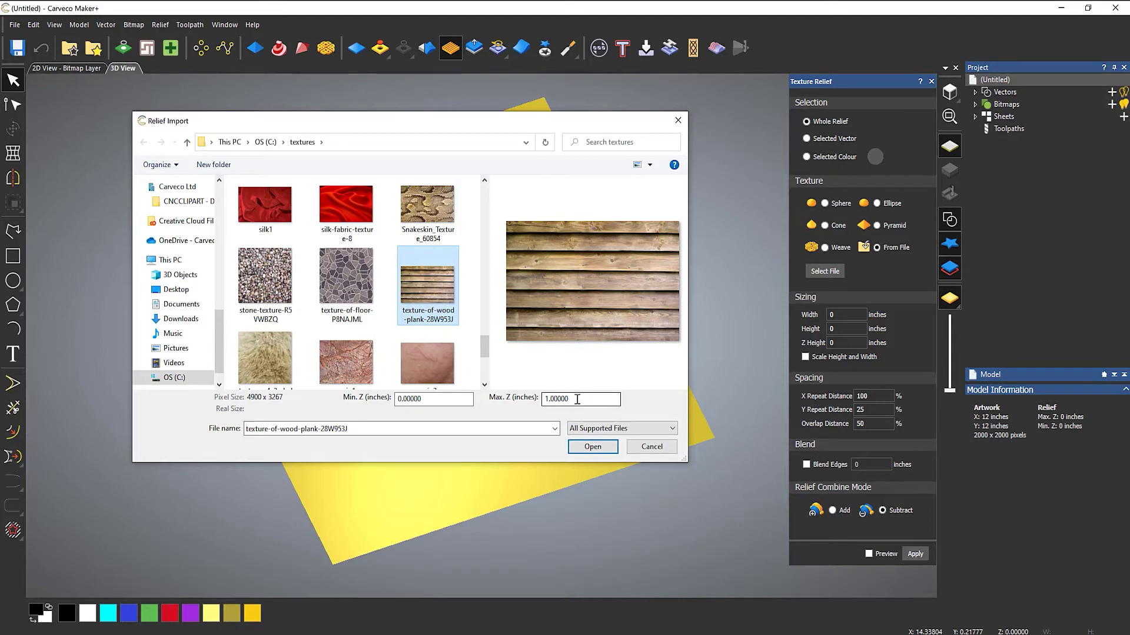
{"action": "left_click", "coordinate": [592, 447]}
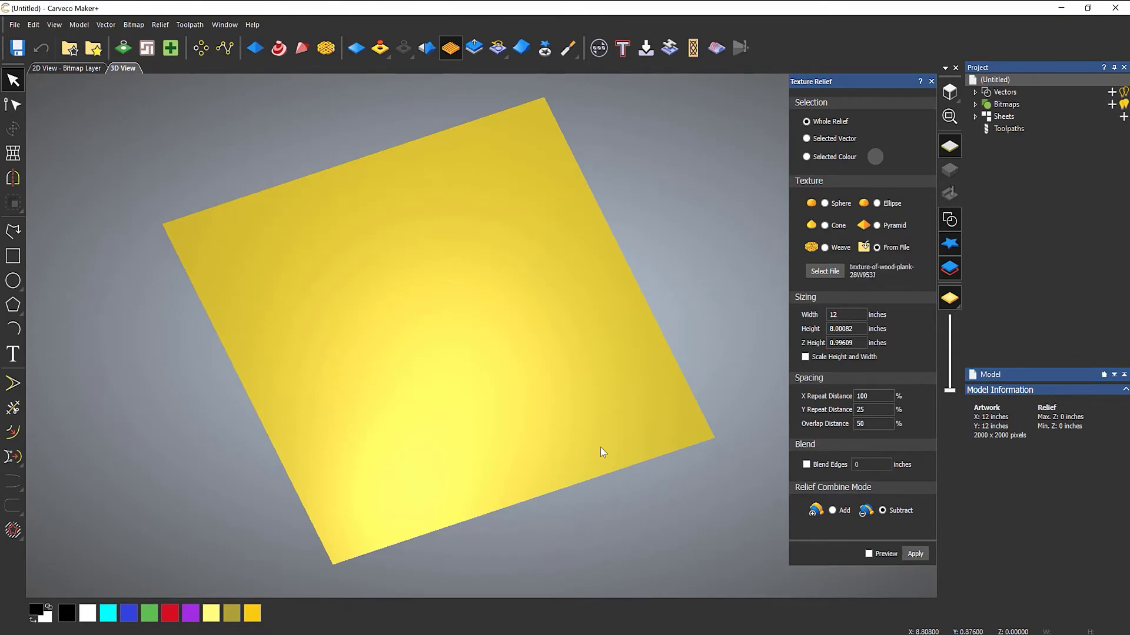
- Preview the wood-plank texture with the Z Height changed to 0.1 inches
{"action": "left_click", "coordinate": [861, 342]}
{"action": "left_click", "coordinate": [869, 554]}
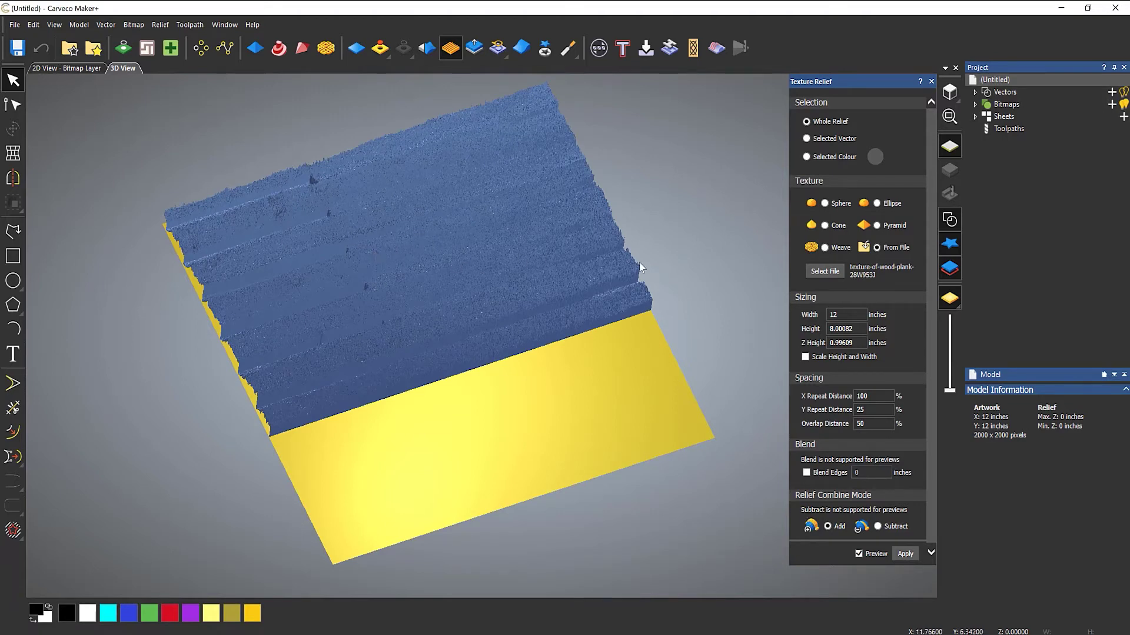
{"action": "left_click", "coordinate": [848, 343]}
{"action": "left_click_drag", "start_coordinate": [863, 343], "coordinate": [835, 344]}
{"action": "type", "text": "1"}
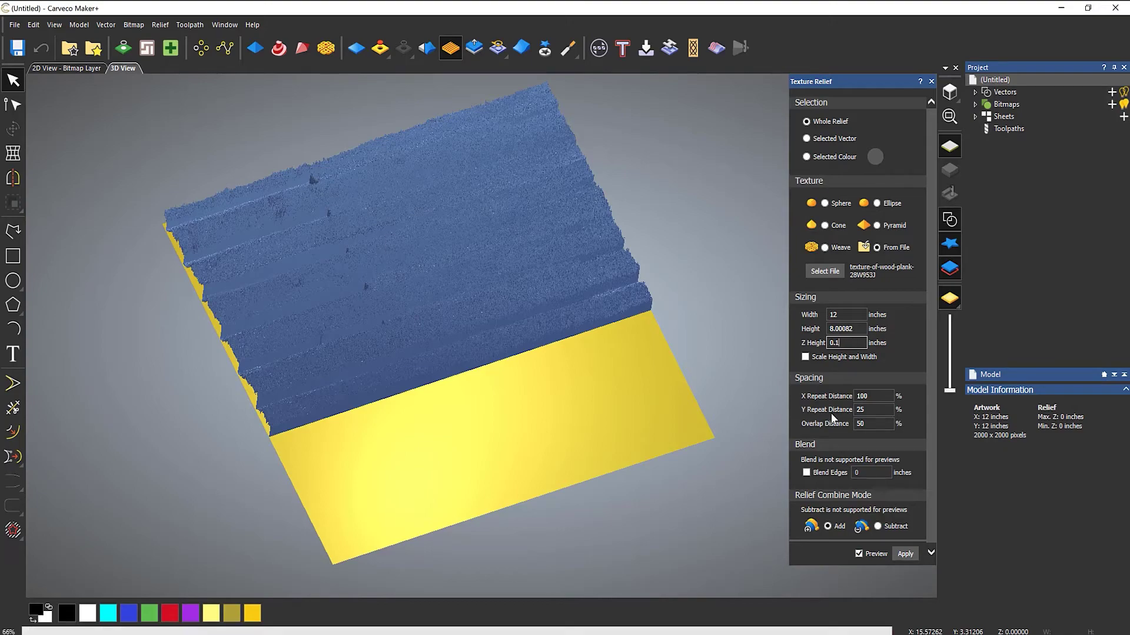
{"action": "left_click_drag", "start_coordinate": [595, 412], "coordinate": [570, 332]}
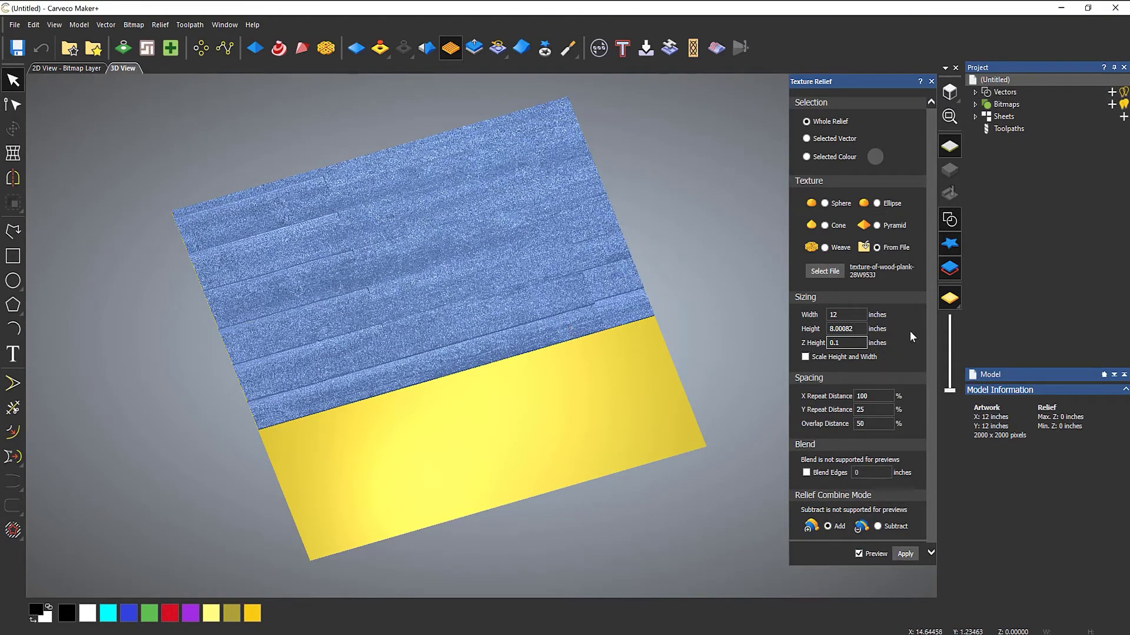
- Apply the 0.1-inch wood-plank texture, turn preview off, and inspect the panel at an angle
{"action": "left_click", "coordinate": [905, 554]}
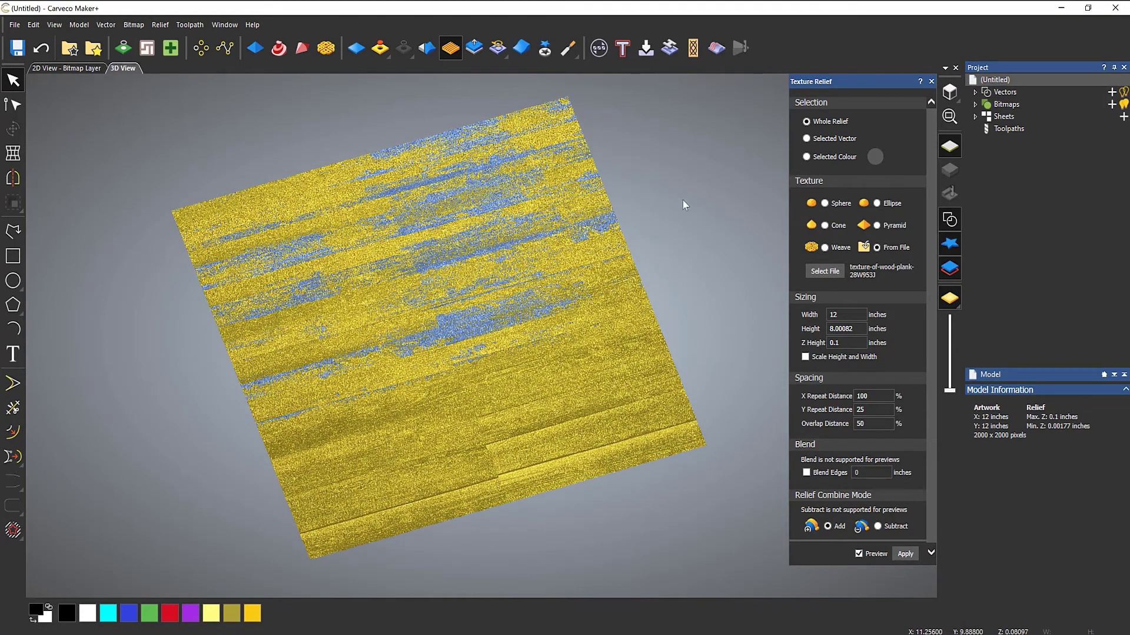
{"action": "left_click", "coordinate": [858, 554]}
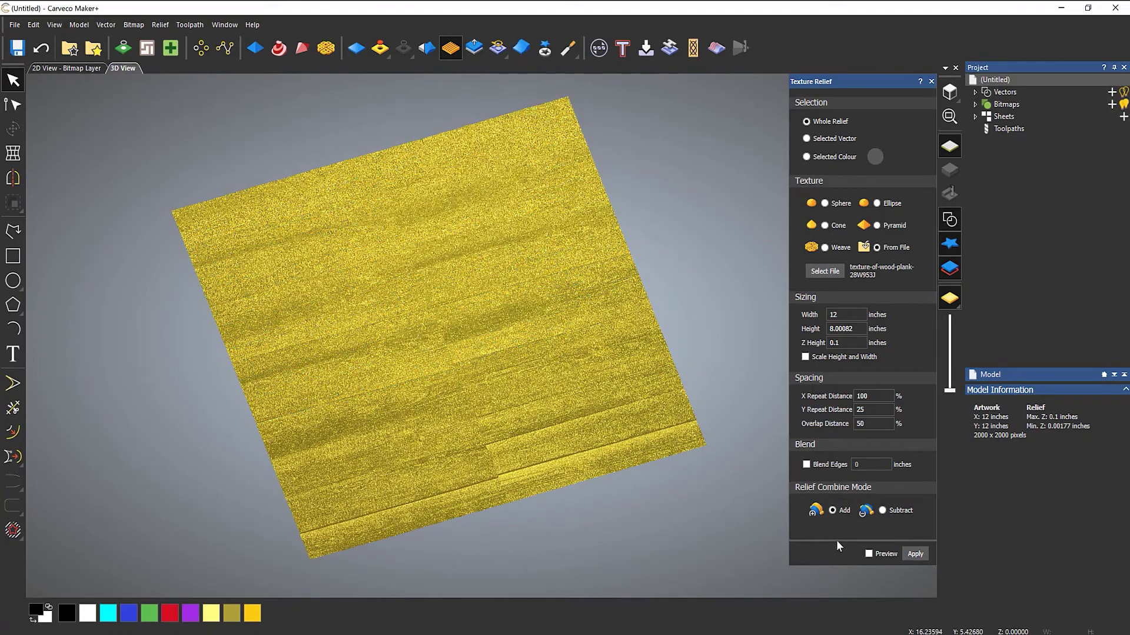
{"action": "key", "text": "0"}
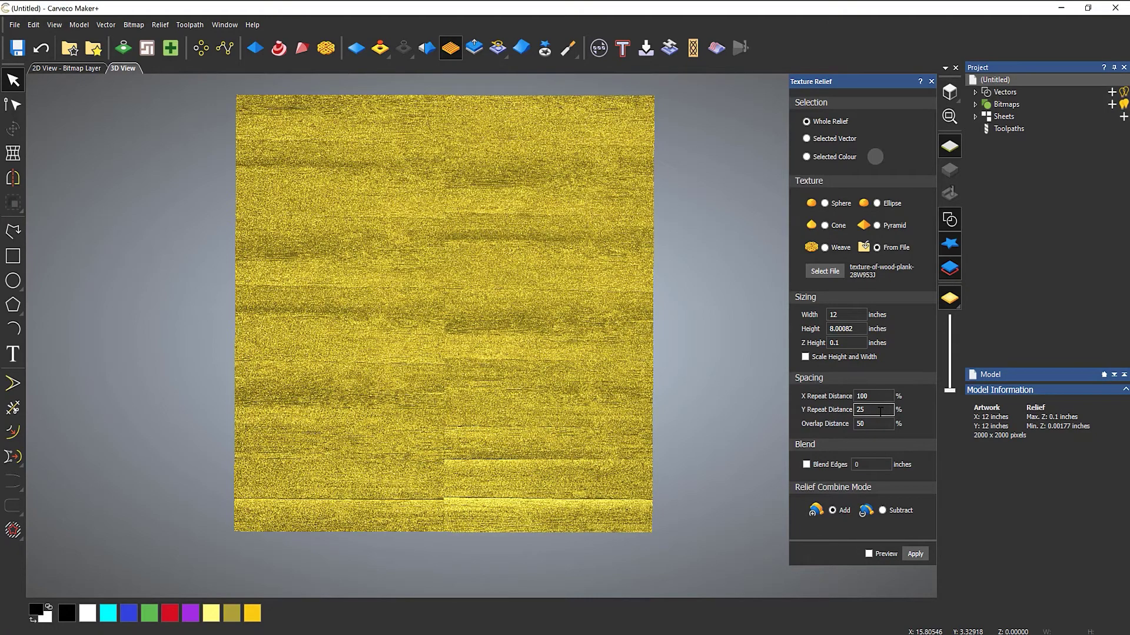
{"action": "left_click_drag", "start_coordinate": [556, 404], "coordinate": [659, 250]}
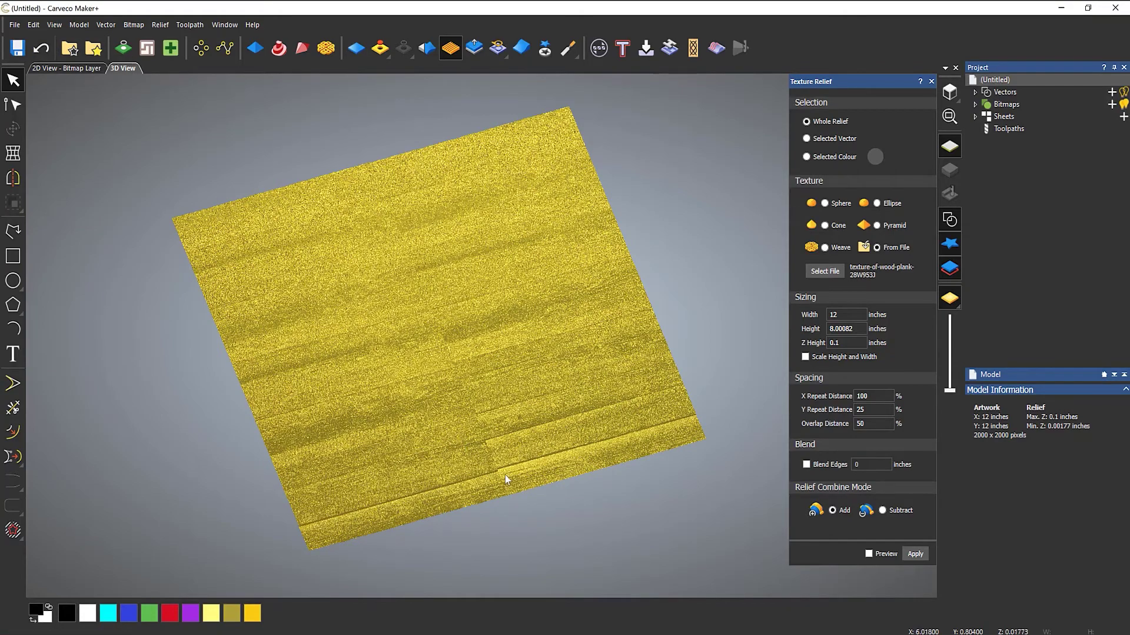
{"action": "scroll", "coordinate": [450, 453], "scroll_direction": "up", "scroll_amount": 5}
{"action": "scroll", "coordinate": [450, 453], "scroll_direction": "up", "scroll_amount": 1}
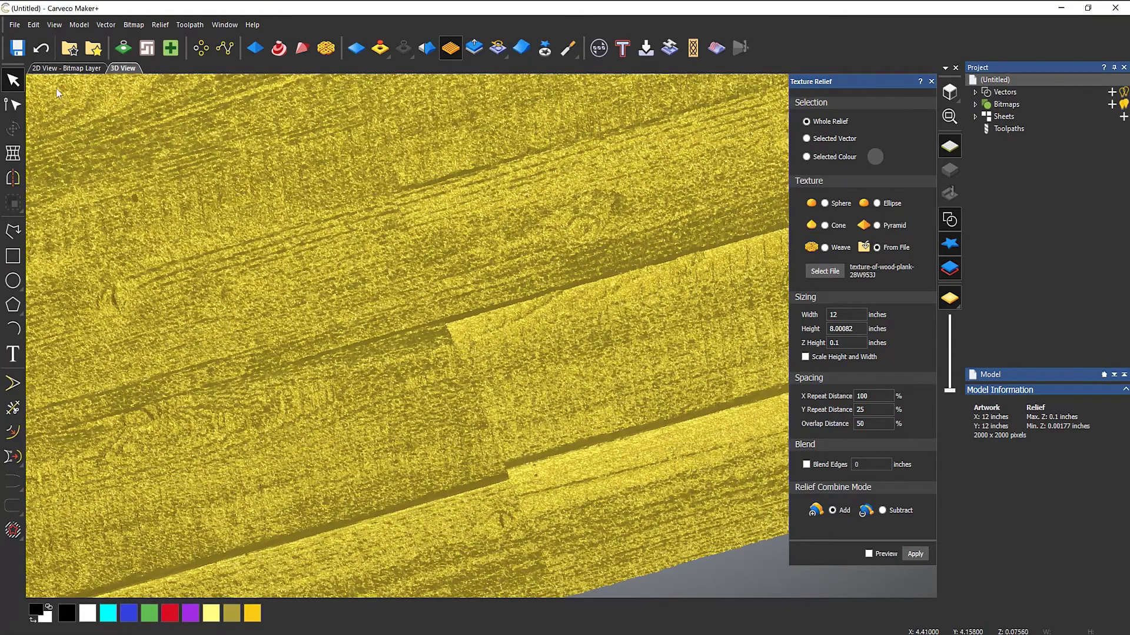
- Undo and reapply the wood-plank texture with edges blended over 0.25 inches
{"action": "left_click", "coordinate": [43, 51]}
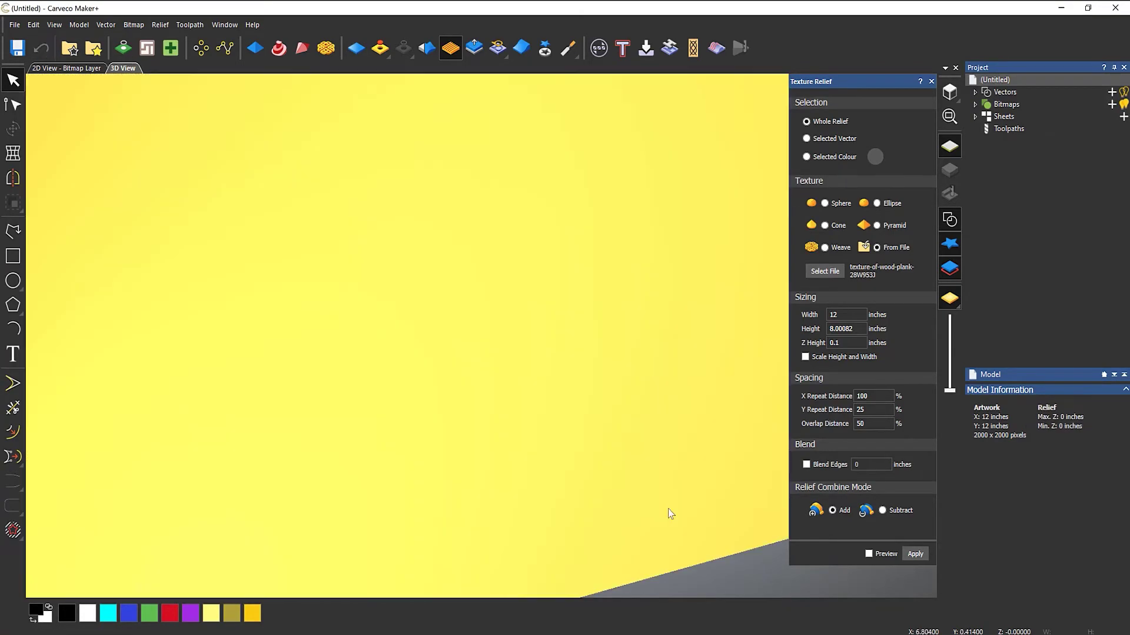
{"action": "left_click", "coordinate": [824, 465]}
{"action": "type", "text": "0.25"}
{"action": "left_click", "coordinate": [916, 554]}
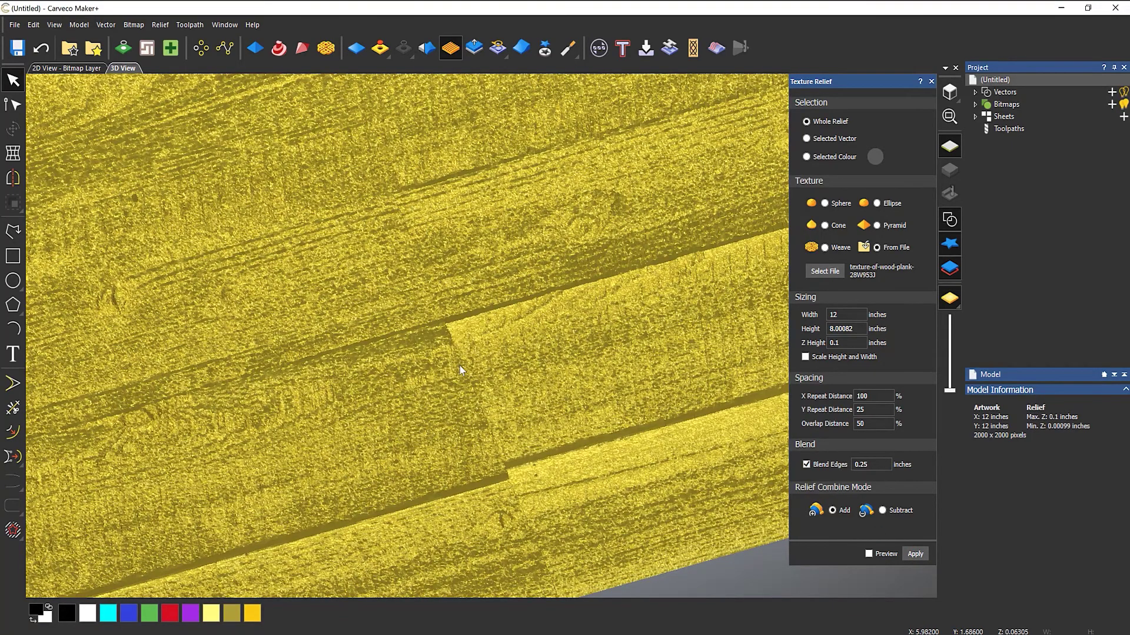
- Inspect the blended texture, return to the top view, and switch Blend Edges off
{"action": "left_click_drag", "start_coordinate": [465, 441], "coordinate": [285, 395]}
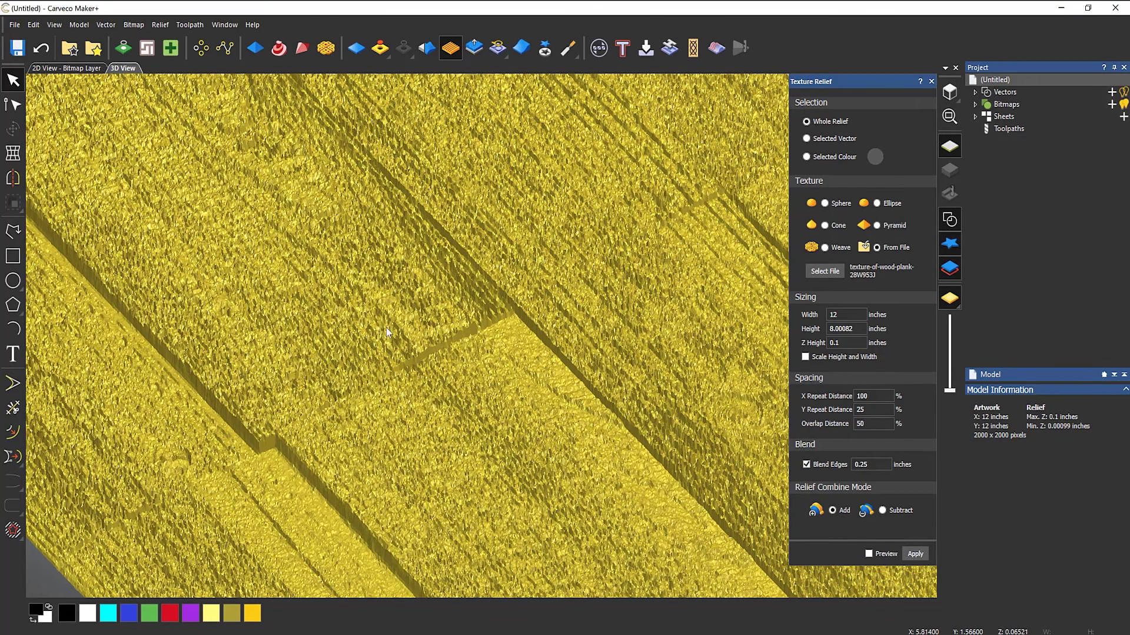
{"action": "scroll", "coordinate": [389, 325], "scroll_direction": "down", "scroll_amount": 2}
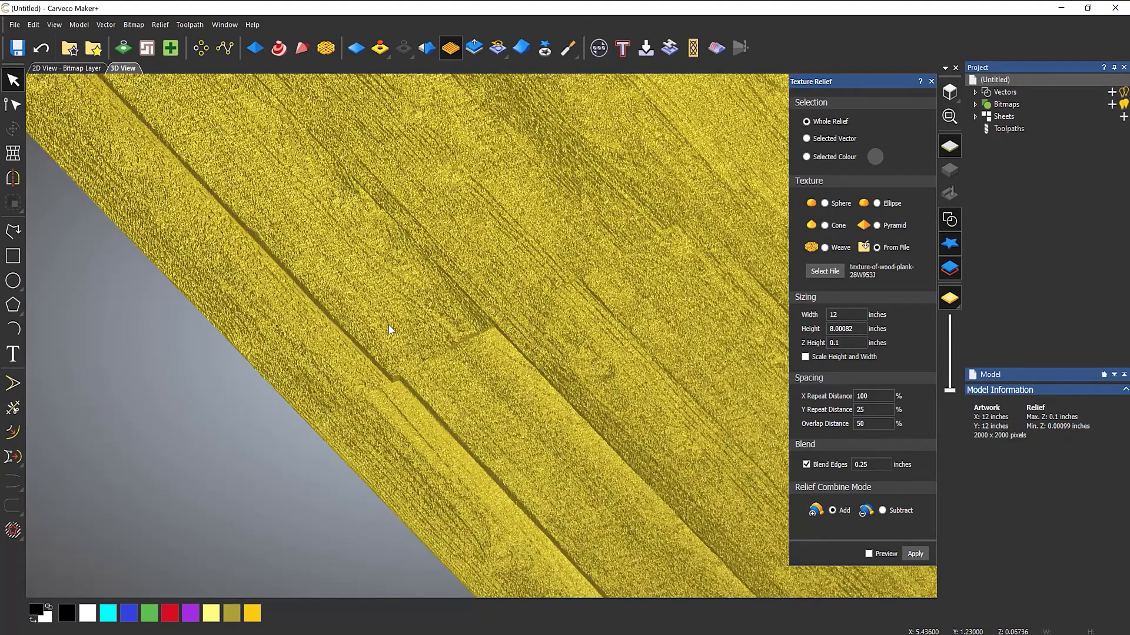
{"action": "left_click", "coordinate": [949, 95]}
{"action": "left_click", "coordinate": [807, 465]}
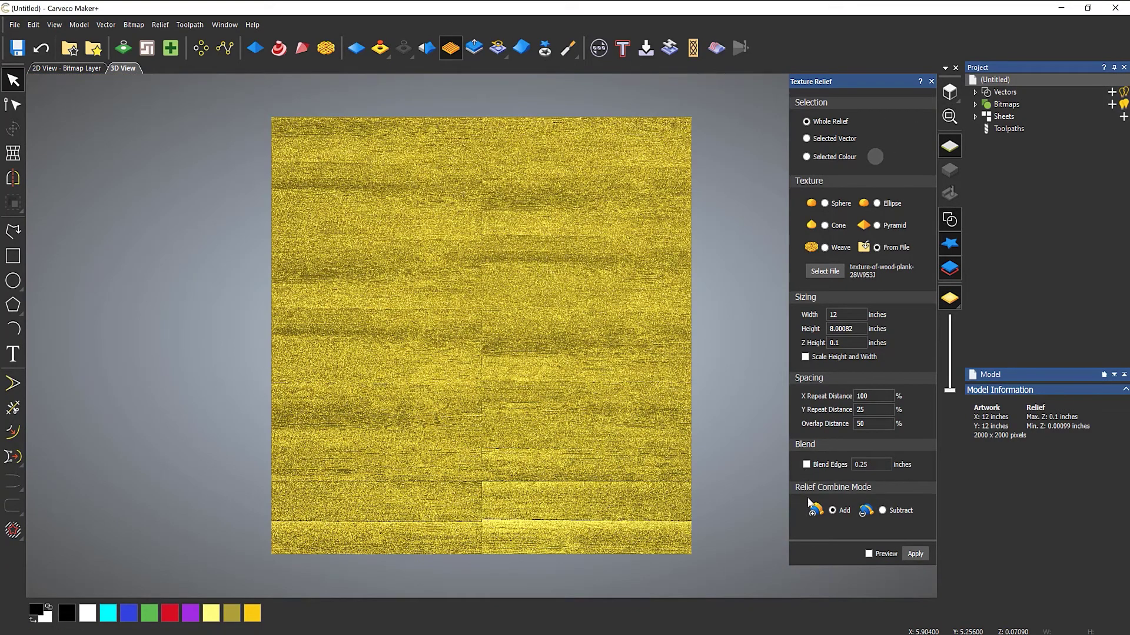
- Undo and reapply the wood texture with Y Repeat Distance 100 and Overlap Distance 0
{"action": "left_click", "coordinate": [42, 49]}
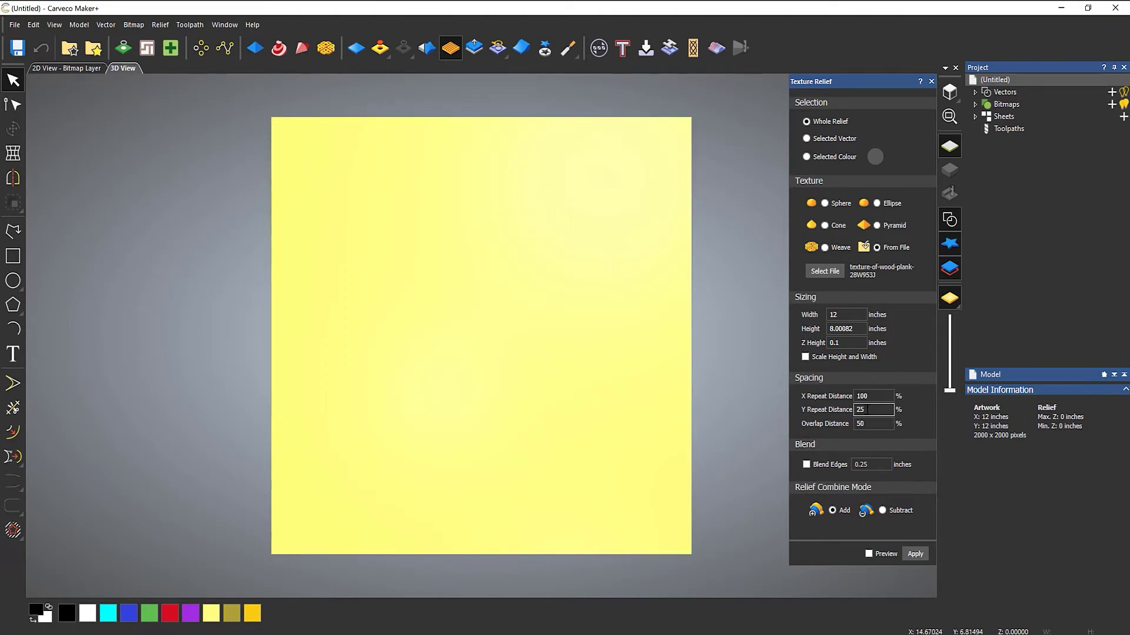
{"action": "key", "text": "BackSpace"}
{"action": "key", "text": "BackSpace"}
{"action": "type", "text": "100"}
{"action": "key", "text": "Tab"}
{"action": "type", "text": "0"}
{"action": "left_click", "coordinate": [915, 555]}
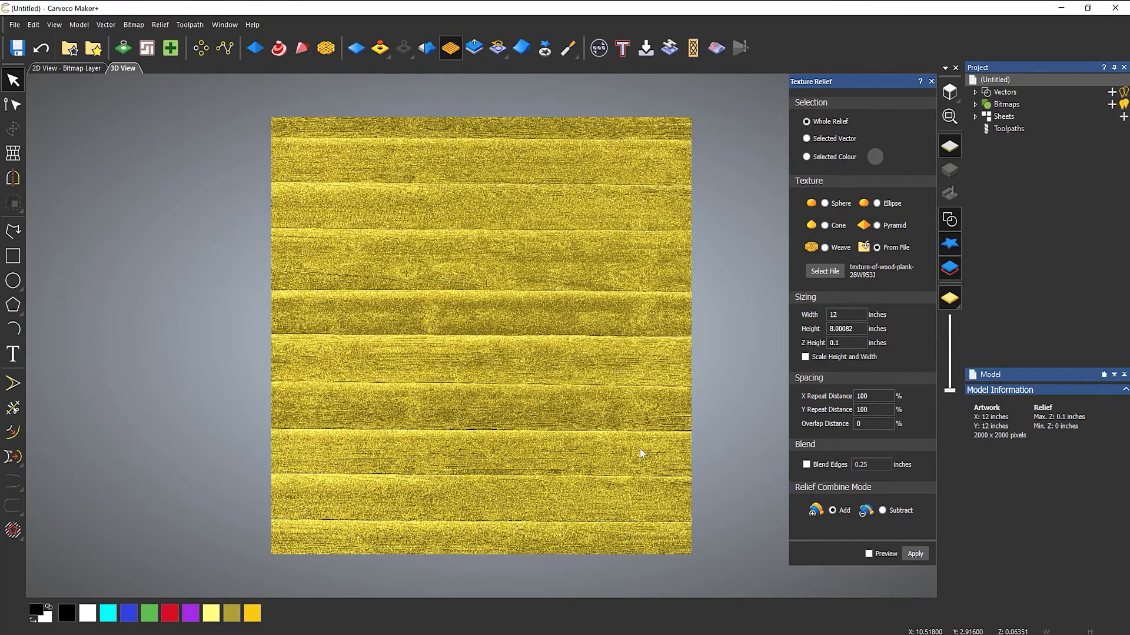
- Orbit and zoom to inspect the evenly spaced horizontal planks
{"action": "left_click_drag", "start_coordinate": [640, 453], "coordinate": [712, 328]}
{"action": "scroll", "coordinate": [711, 330], "scroll_direction": "up", "scroll_amount": 5}
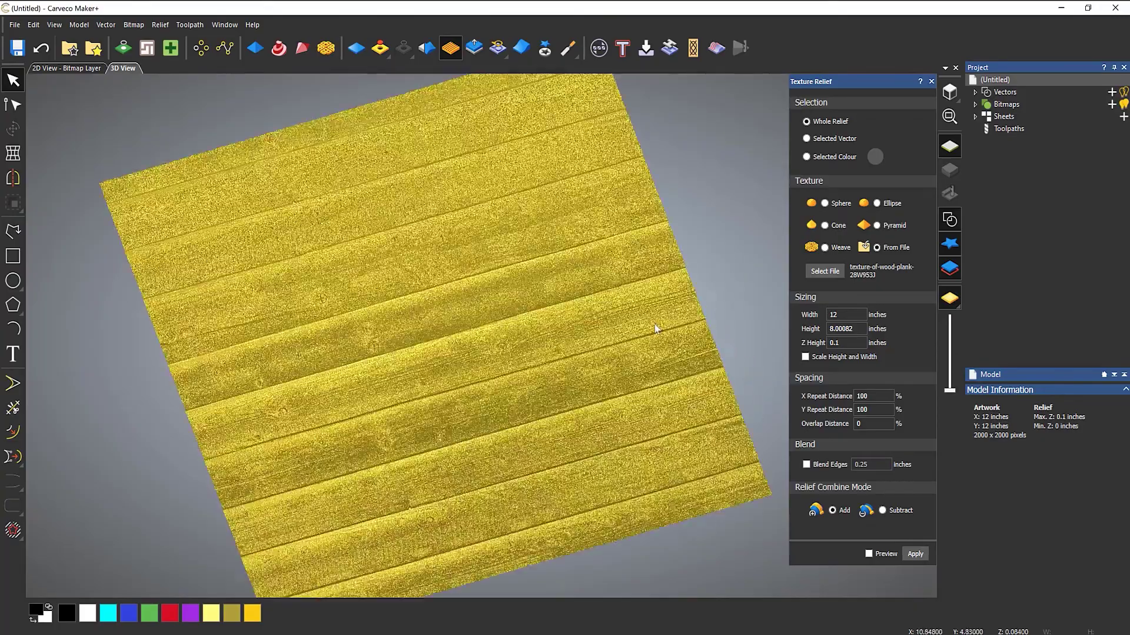
{"action": "scroll", "coordinate": [595, 289], "scroll_direction": "up", "scroll_amount": 1}
{"action": "scroll", "coordinate": [595, 290], "scroll_direction": "down", "scroll_amount": 3}
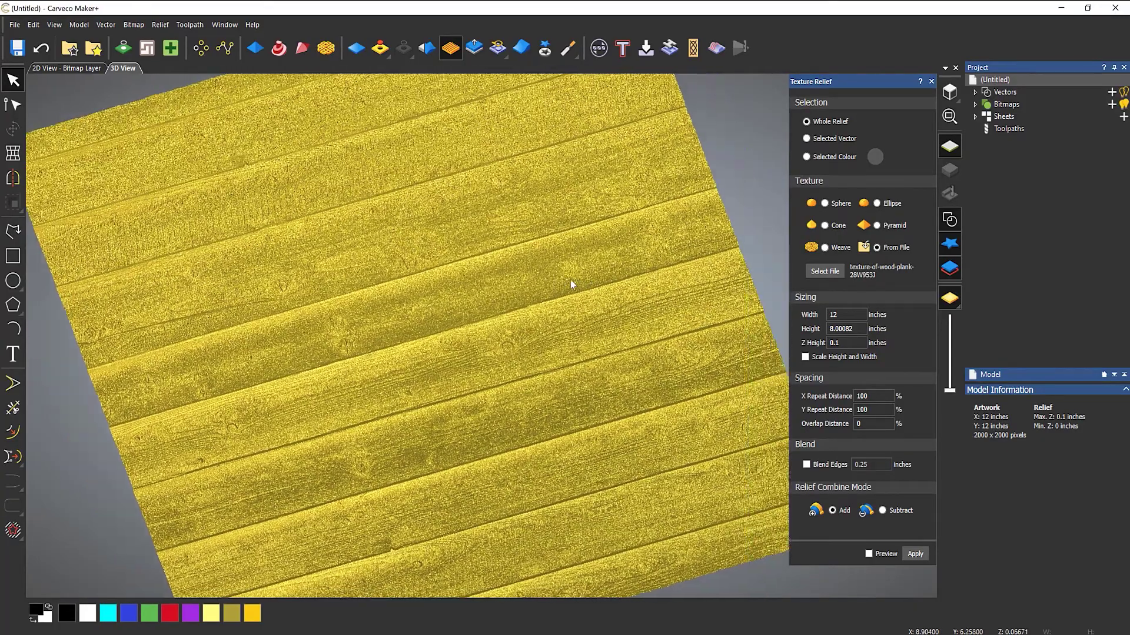
{"action": "scroll", "coordinate": [569, 288], "scroll_direction": "down", "scroll_amount": 2}
{"action": "left_click_drag", "start_coordinate": [563, 302], "coordinate": [593, 297]}
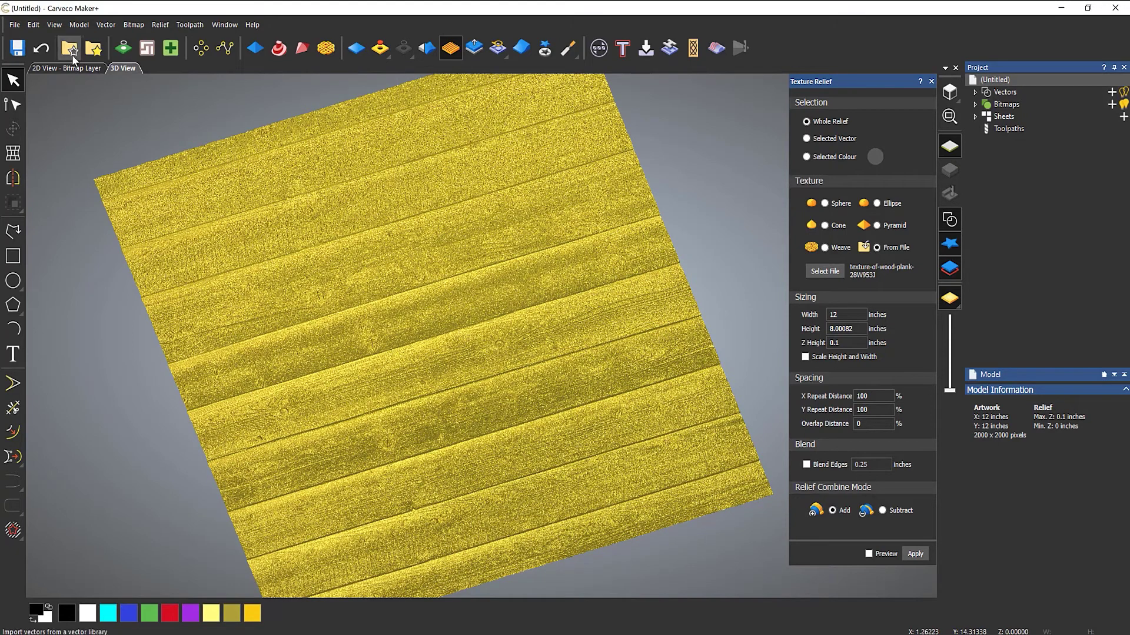
- Reapply the wood texture scaled proportionally to 3 inches wide, then view it flatter and closer
{"action": "left_click", "coordinate": [40, 48]}
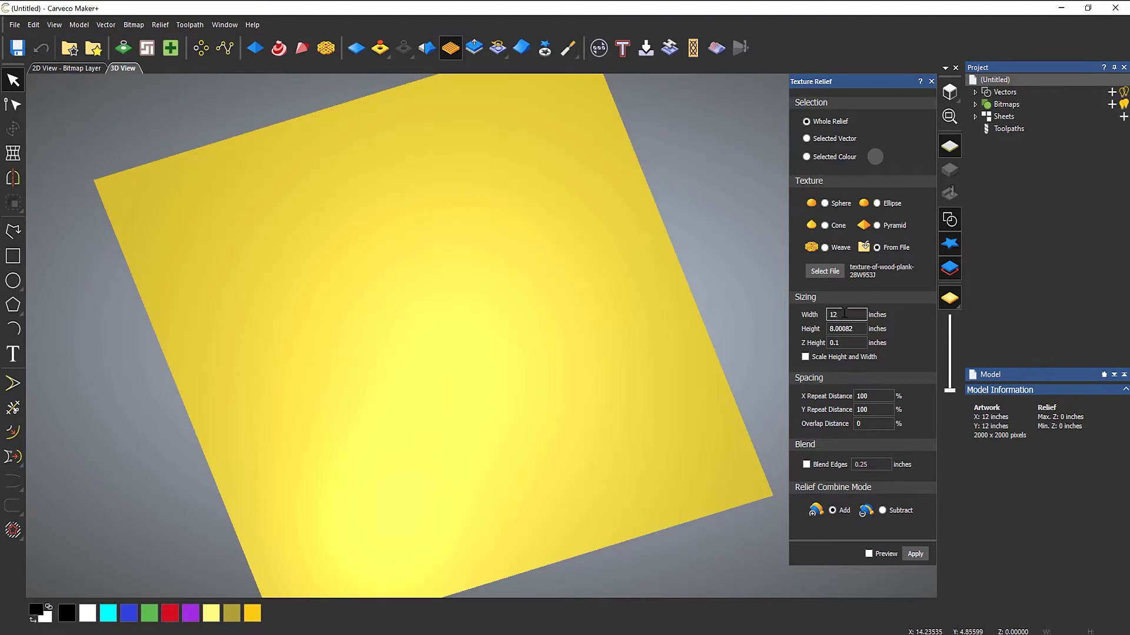
{"action": "left_click", "coordinate": [805, 357]}
{"action": "double_click", "coordinate": [848, 314]}
{"action": "type", "text": "3"}
{"action": "left_click", "coordinate": [913, 554]}
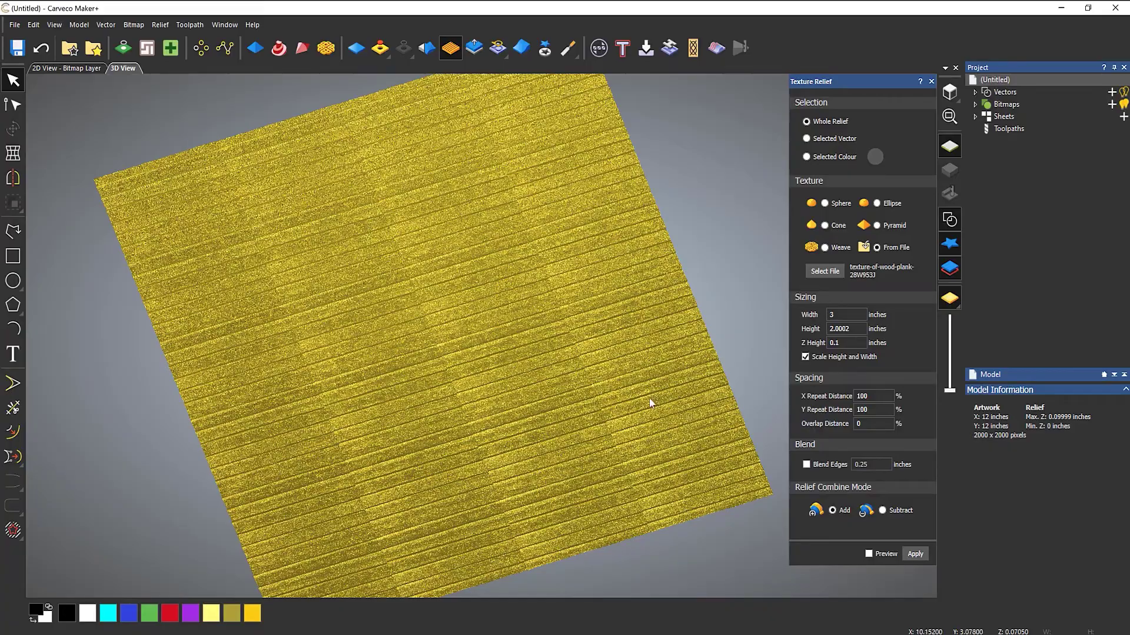
{"action": "left_click_drag", "start_coordinate": [612, 407], "coordinate": [638, 381]}
{"action": "scroll", "coordinate": [637, 381], "scroll_direction": "up", "scroll_amount": 2}
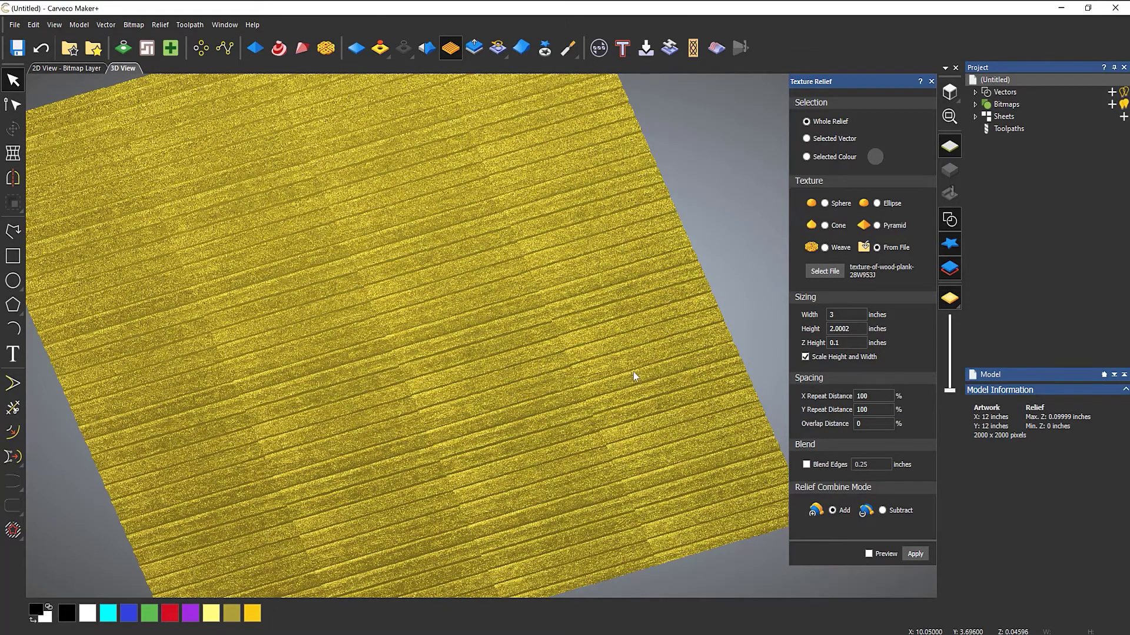
- Remove the wood texture and draw two nested rectangles on the flat panel in top view
{"action": "left_click", "coordinate": [41, 52]}
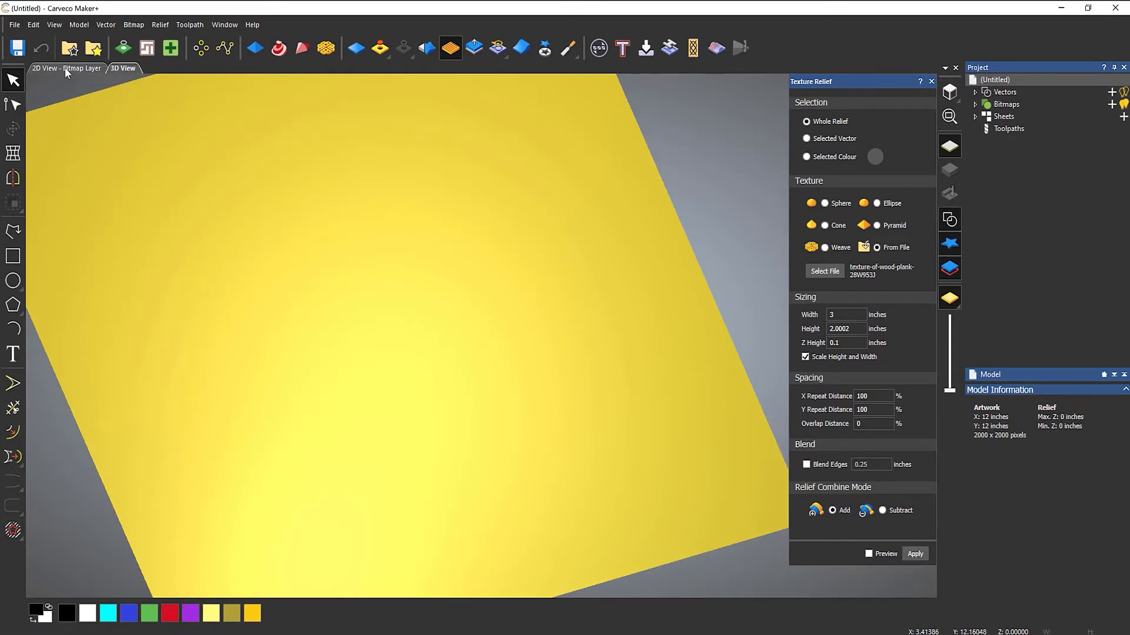
{"action": "left_click", "coordinate": [950, 95]}
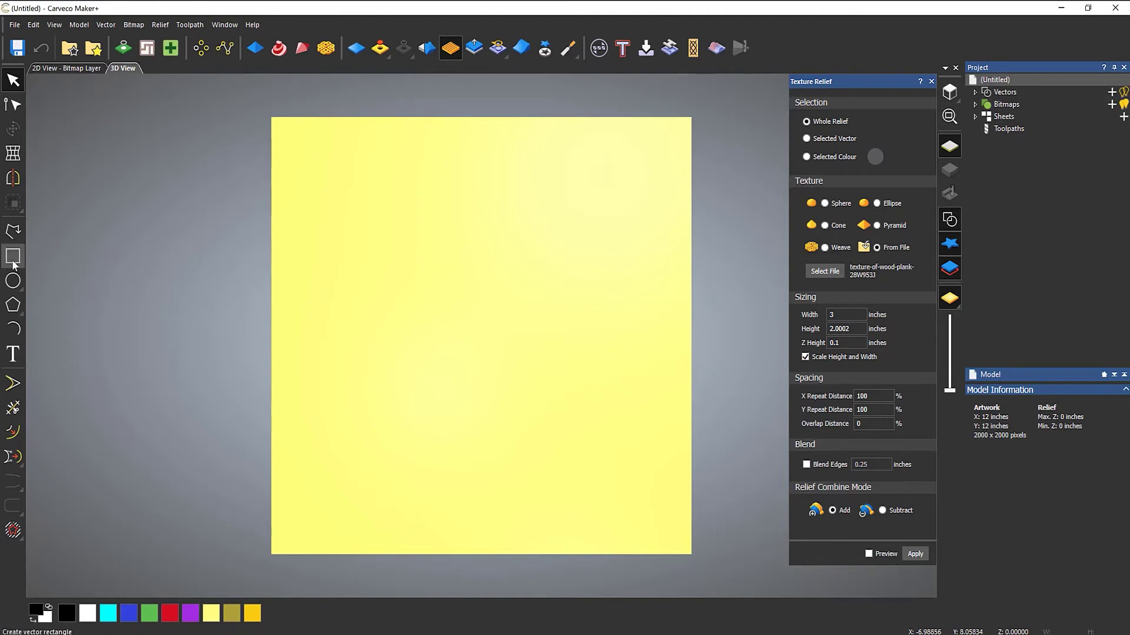
{"action": "left_click", "coordinate": [13, 264]}
{"action": "left_click_drag", "start_coordinate": [345, 215], "coordinate": [623, 454]}
{"action": "left_click_drag", "start_coordinate": [401, 266], "coordinate": [570, 406]}
{"action": "key", "text": "Escape"}
{"action": "left_click", "coordinate": [585, 373]}
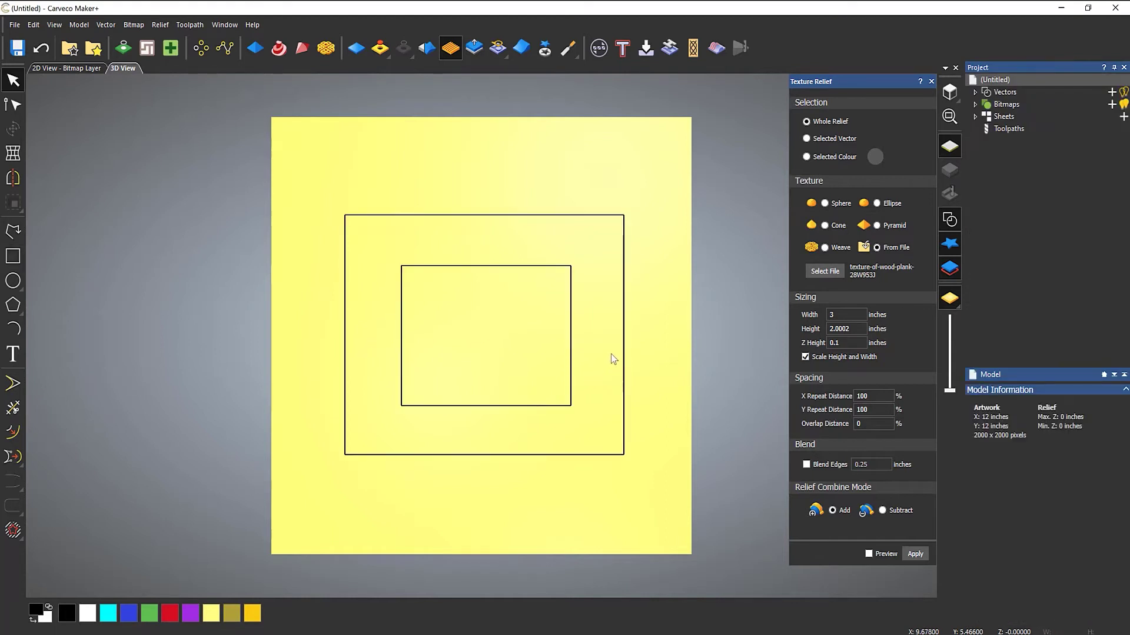
- Select both rectangles and set the texture height to 6 inches
{"action": "key", "text": "ctrl+a"}
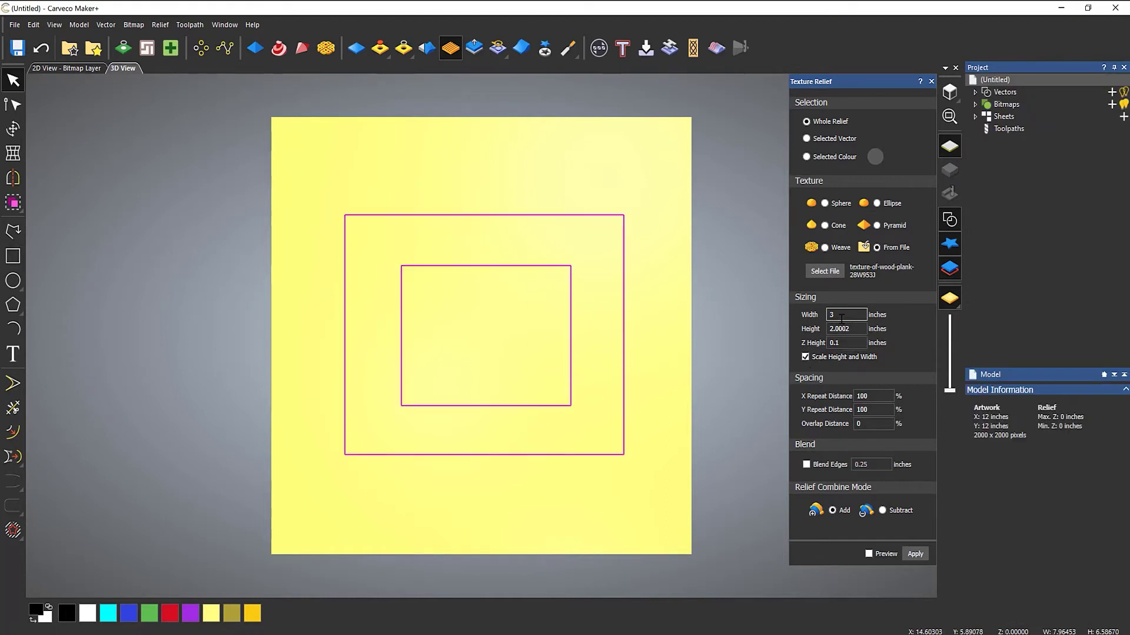
{"action": "key", "text": "Tab"}
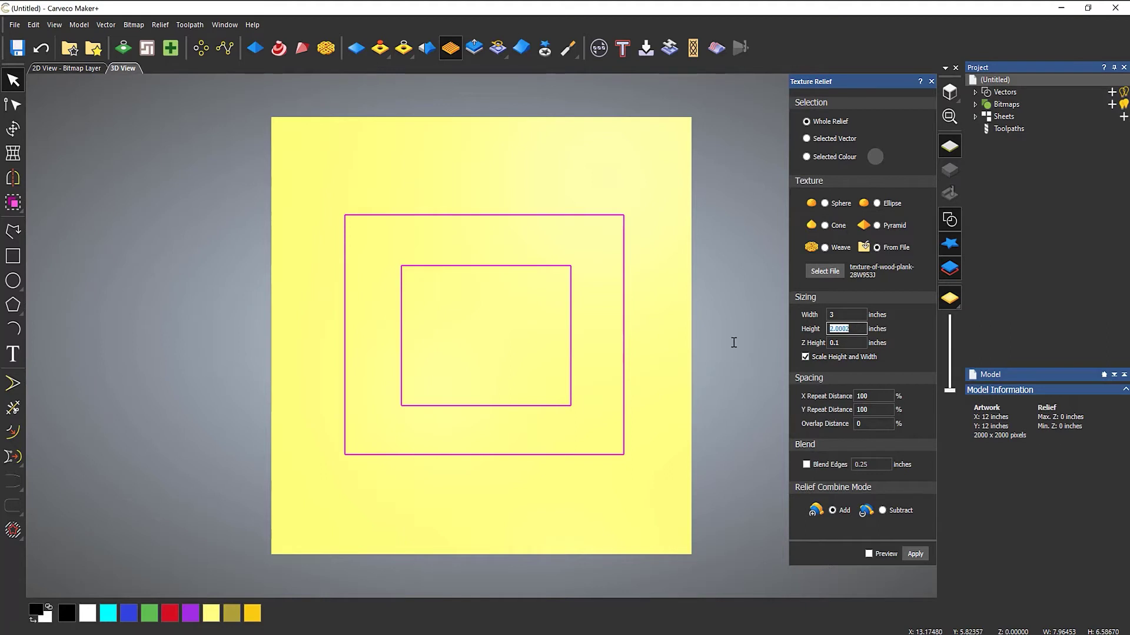
{"action": "type", "text": "6"}
- Reapply the wood texture at 9-inch height, limited to the band between the selected rectangles
{"action": "left_click", "coordinate": [920, 553]}
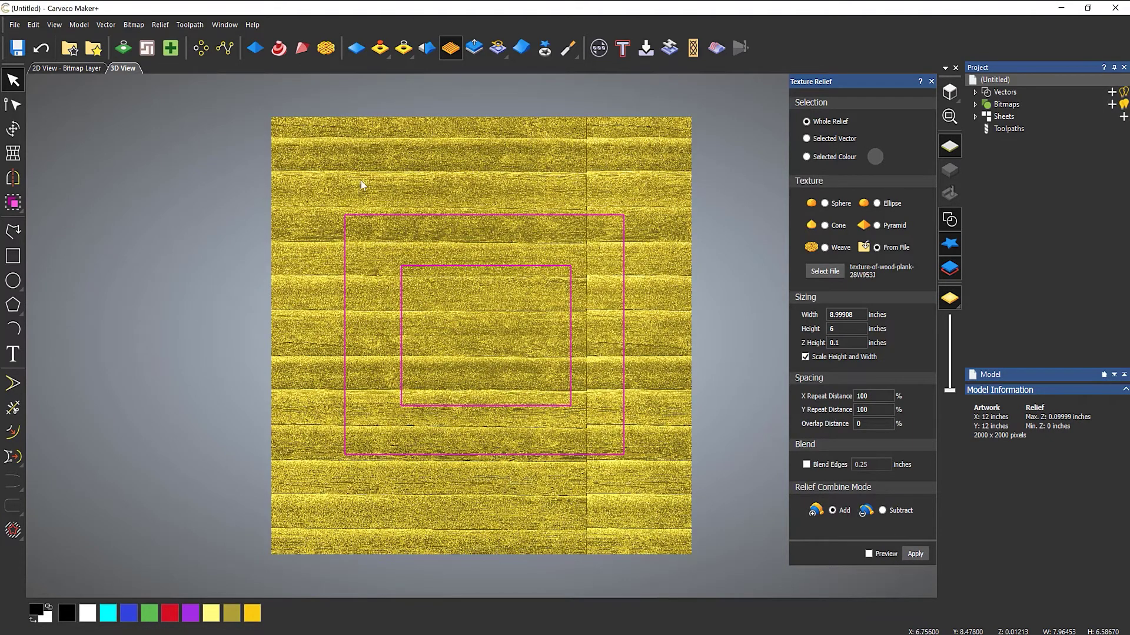
{"action": "left_click", "coordinate": [41, 48]}
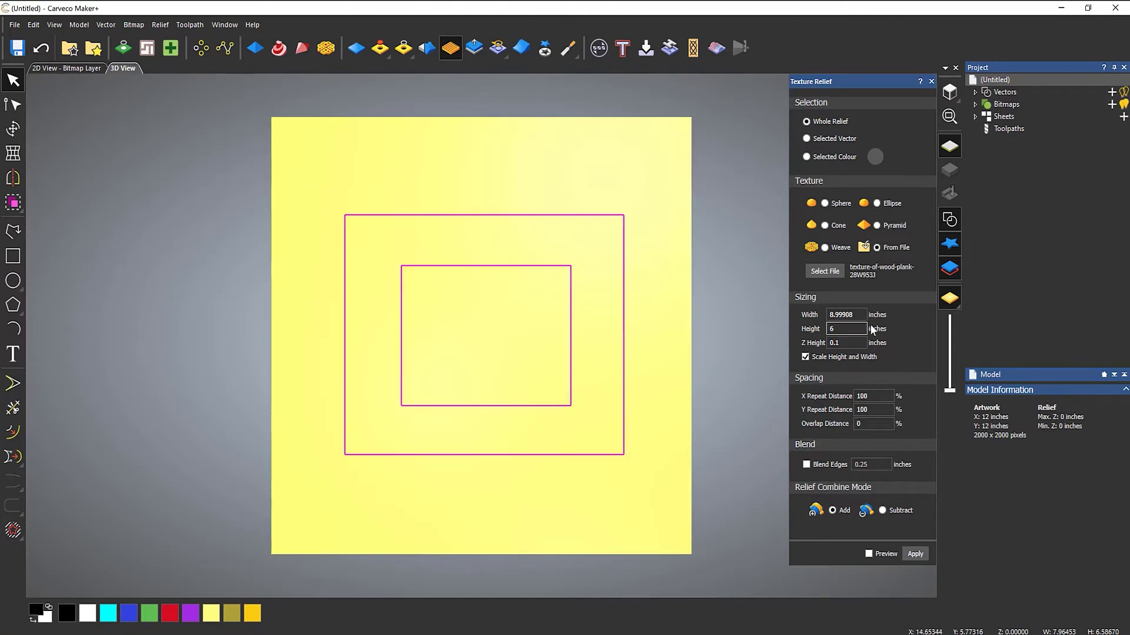
{"action": "double_click", "coordinate": [849, 326]}
{"action": "type", "text": "9"}
{"action": "left_click", "coordinate": [807, 139]}
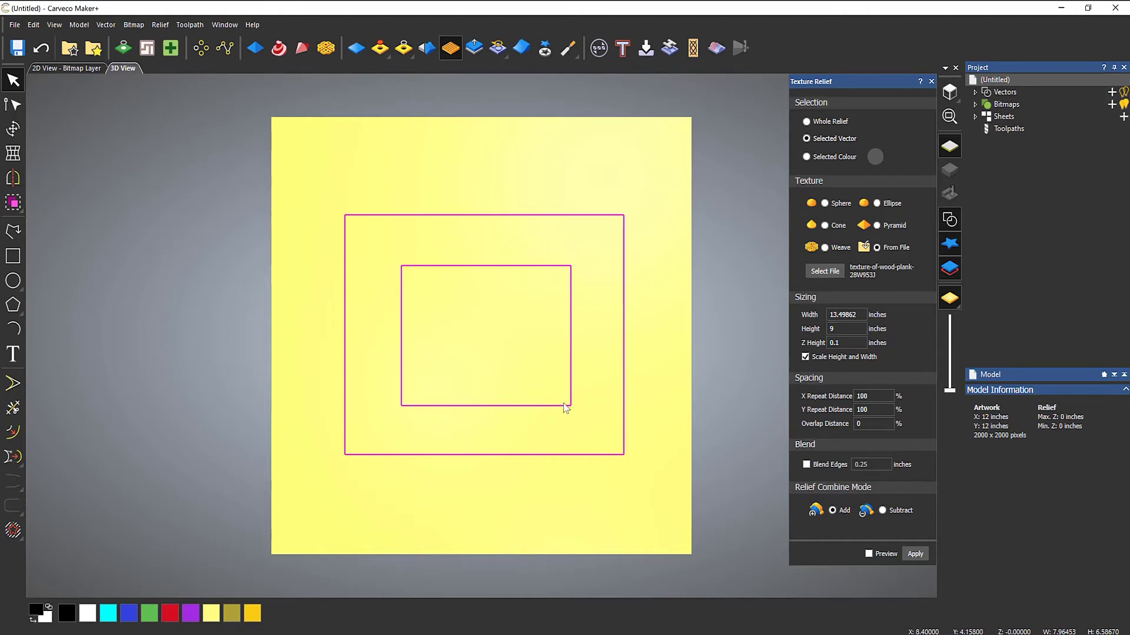
{"action": "left_click", "coordinate": [913, 553]}
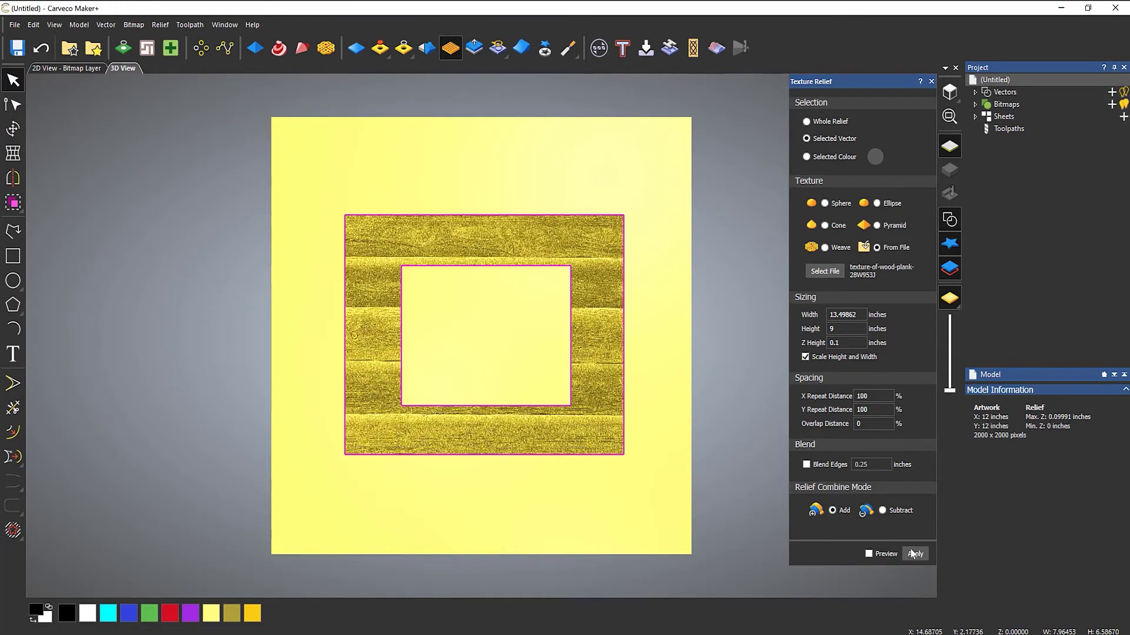
- Deselect the rectangles and tilt and zoom the view to inspect the textured frame
{"action": "left_click_drag", "start_coordinate": [626, 385], "coordinate": [628, 271]}
{"action": "scroll", "coordinate": [547, 307], "scroll_direction": "up", "scroll_amount": 3}
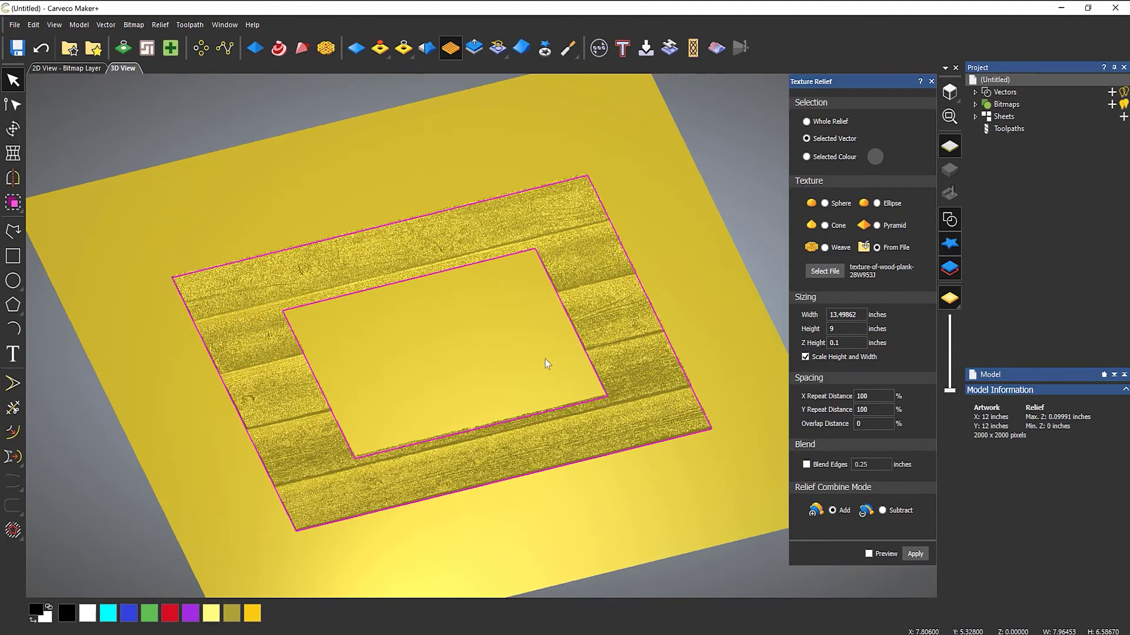
{"action": "left_click", "coordinate": [517, 362]}
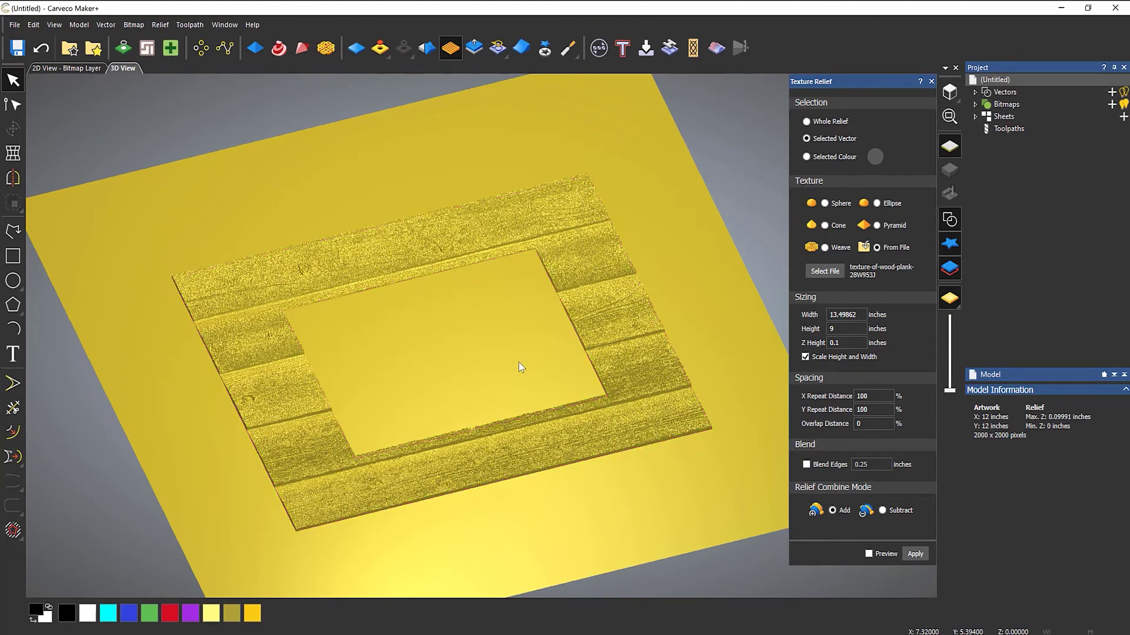
{"action": "mouse_move", "coordinate": [515, 354]}
{"action": "left_mouse_down"}
{"action": "mouse_move", "coordinate": [498, 380]}
{"action": "mouse_move", "coordinate": [514, 373]}
{"action": "left_mouse_up"}
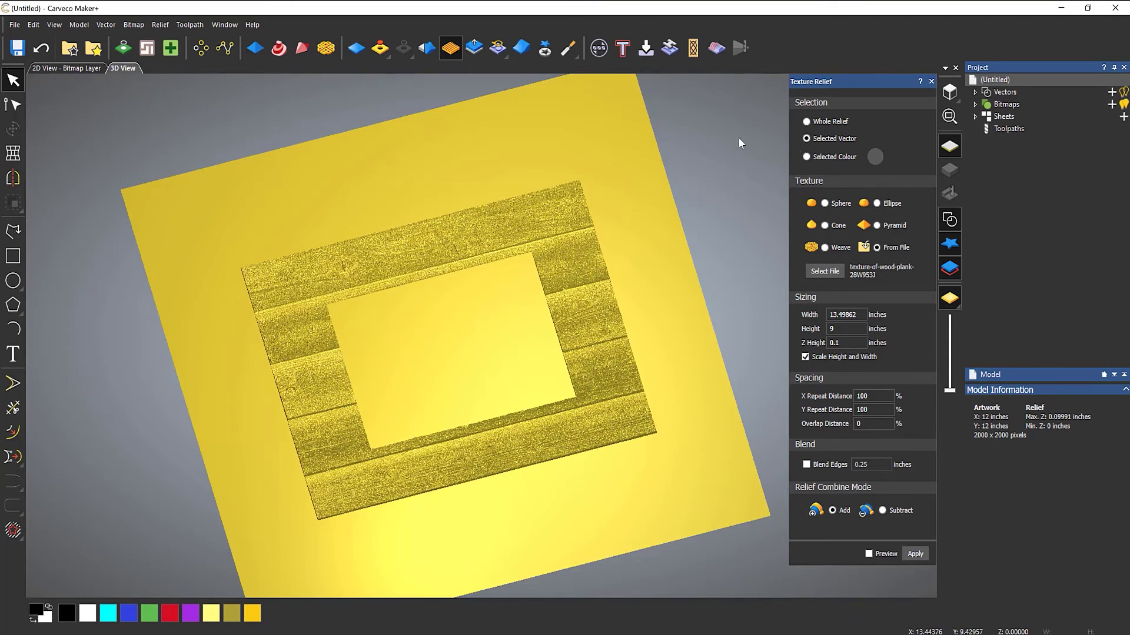
- Close the texture settings, undo the framed texture, and return to the top view
{"action": "left_click", "coordinate": [931, 82]}
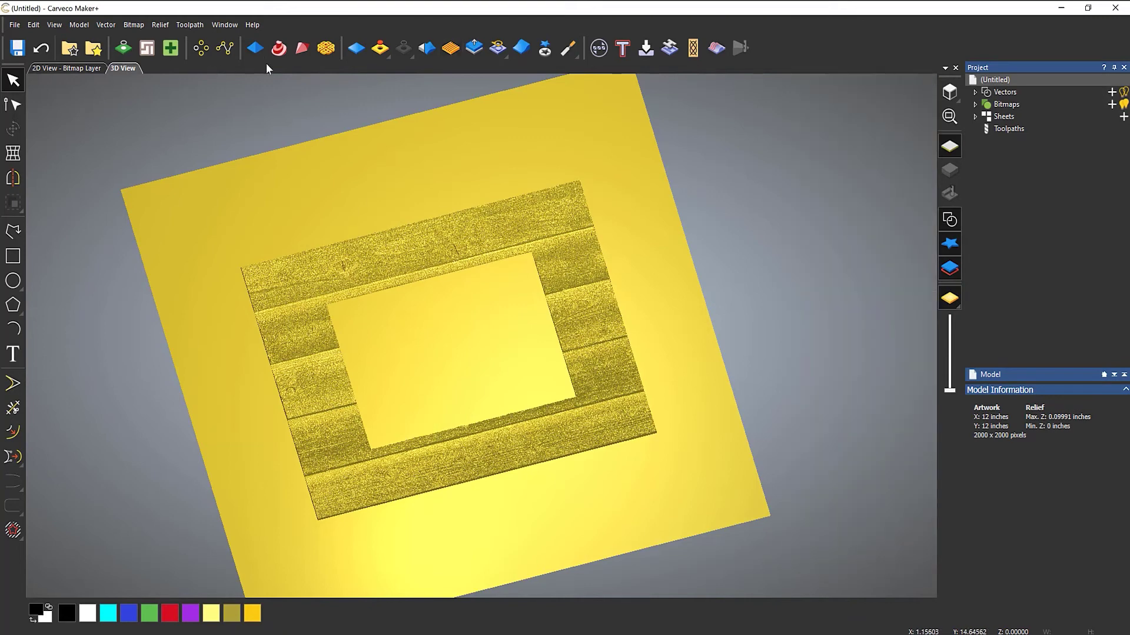
{"action": "left_click", "coordinate": [361, 54]}
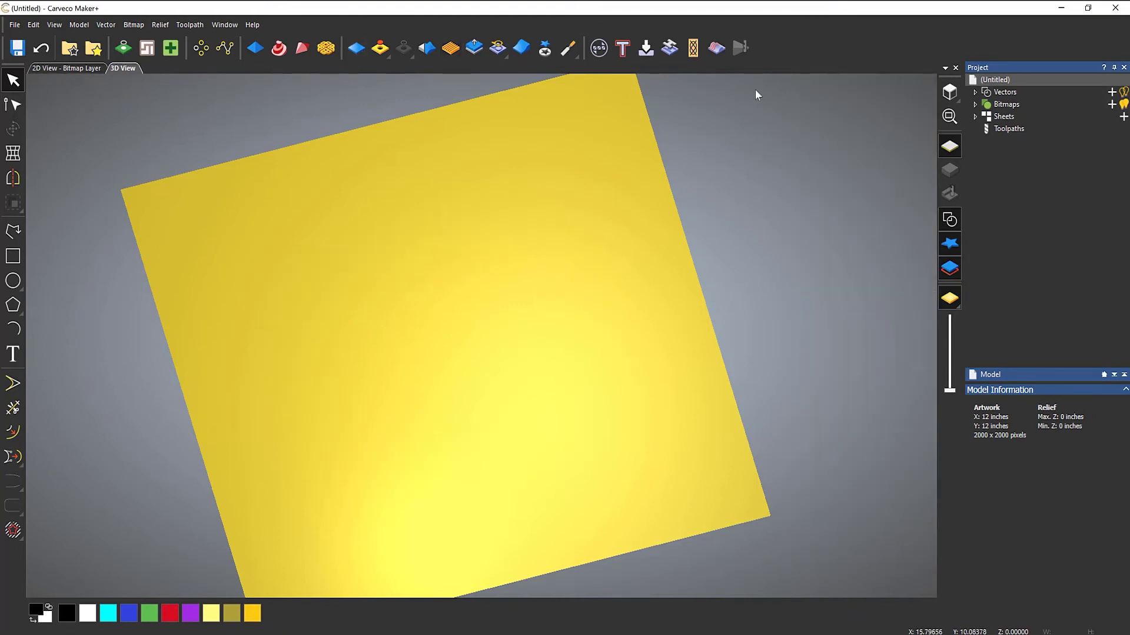
{"action": "left_click", "coordinate": [948, 94]}
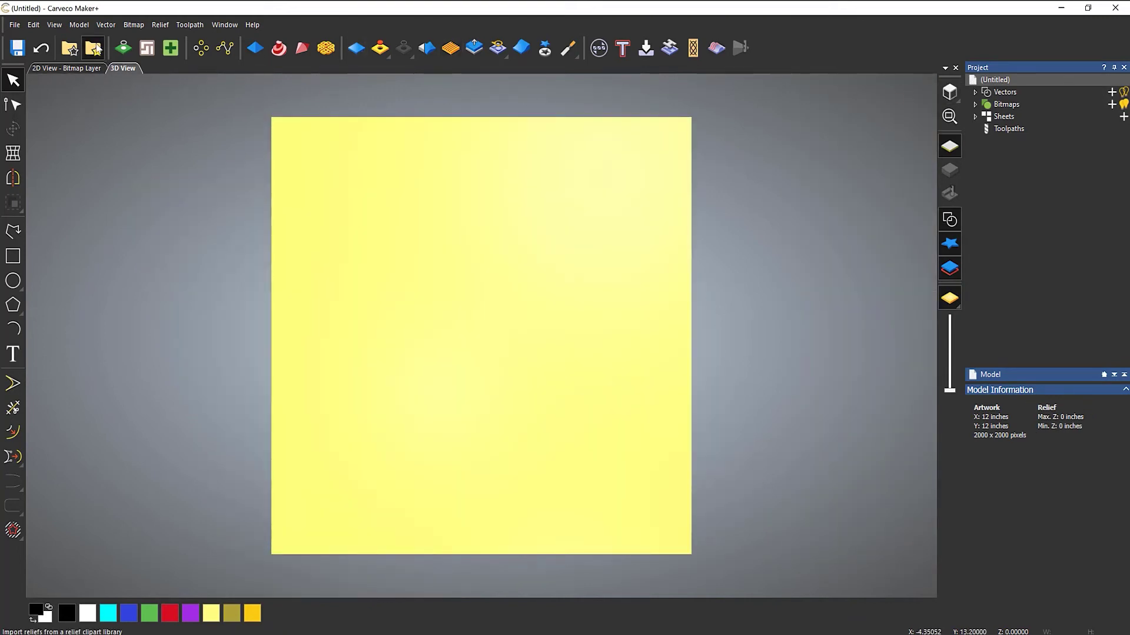
- Place the PolarBear clipart centred on the panel, about 10.69 x 4.49 inches, with outline pasting enabled
{"action": "left_click", "coordinate": [94, 48]}
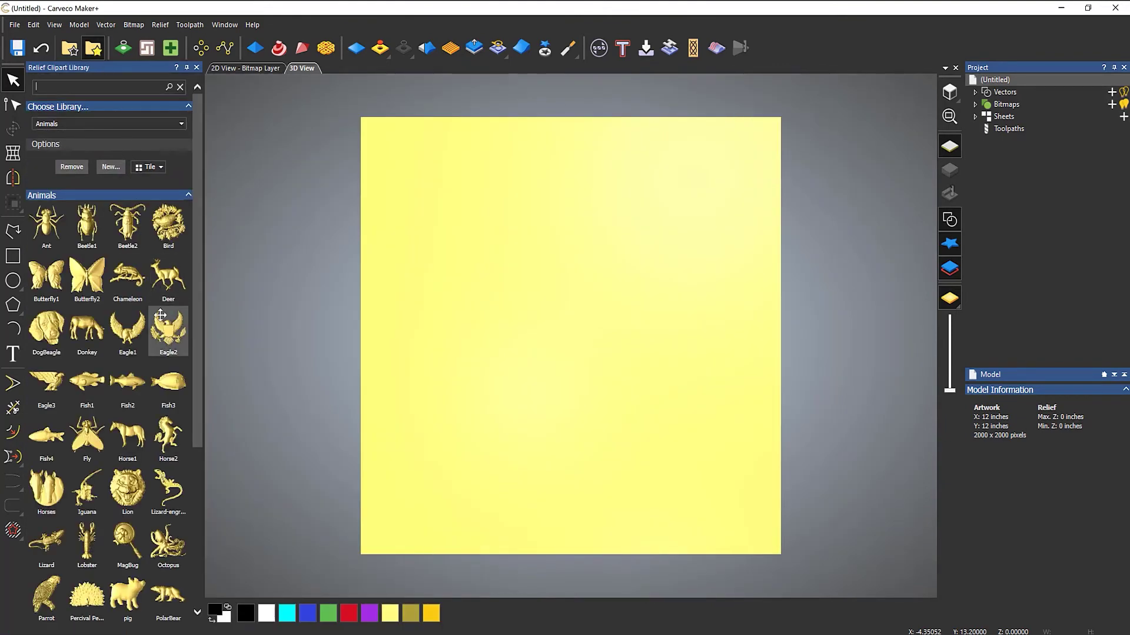
{"action": "scroll", "coordinate": [196, 408], "scroll_direction": "down", "scroll_amount": 1}
{"action": "left_click_drag", "start_coordinate": [196, 408], "coordinate": [207, 500]}
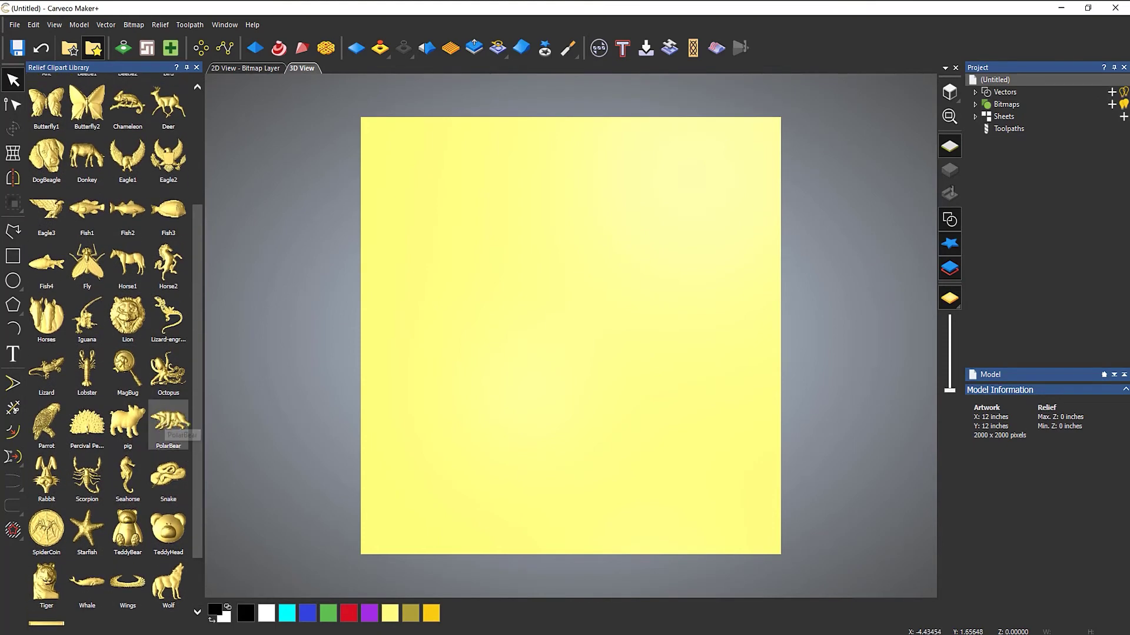
{"action": "left_click_drag", "start_coordinate": [168, 422], "coordinate": [569, 298]}
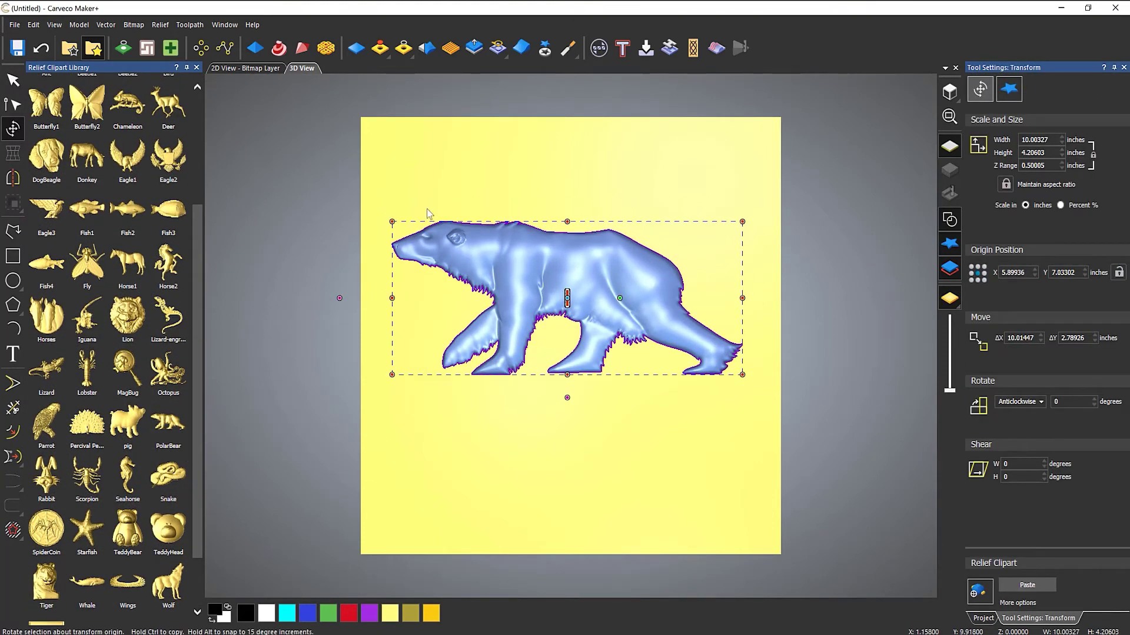
{"action": "left_click", "coordinate": [196, 67]}
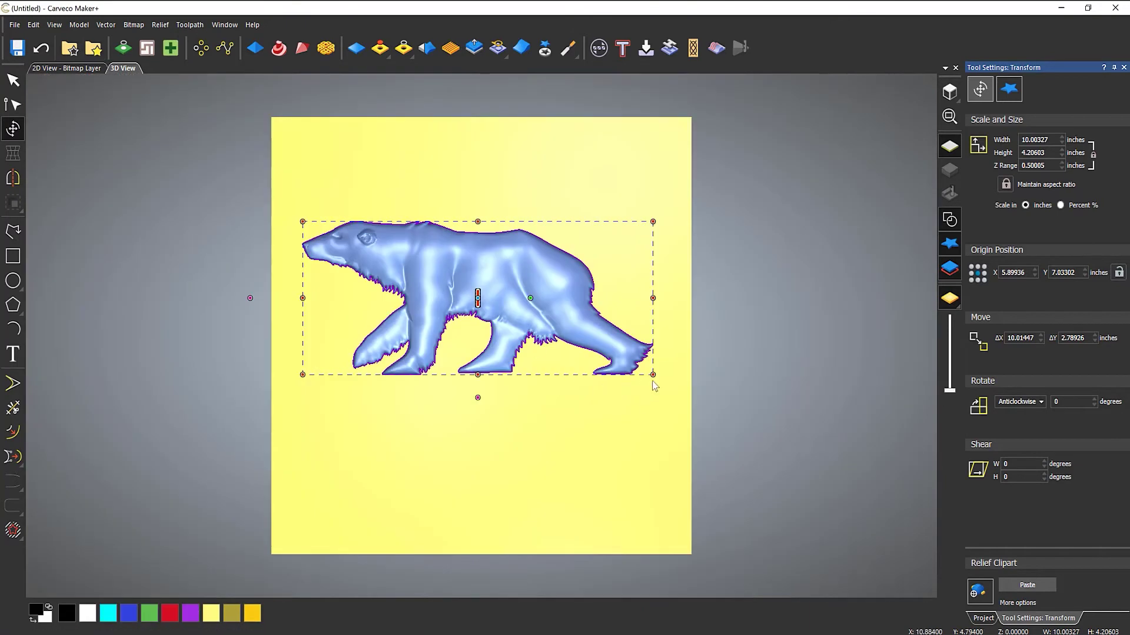
{"action": "left_click_drag", "start_coordinate": [652, 374], "coordinate": [674, 397]}
{"action": "left_click_drag", "start_coordinate": [620, 351], "coordinate": [606, 386]}
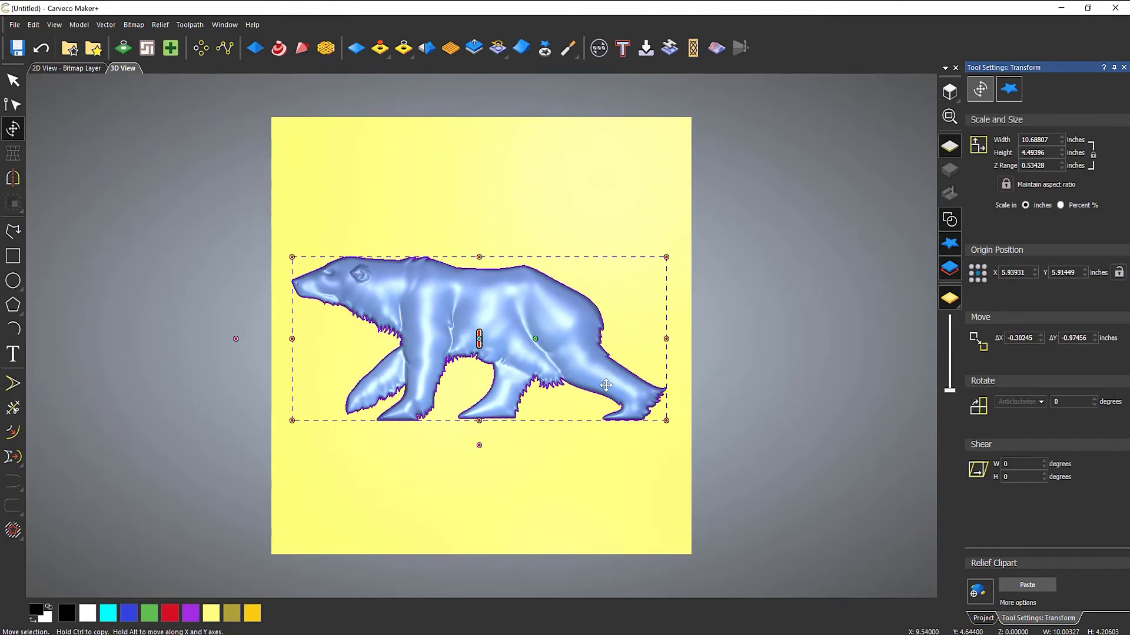
{"action": "left_click", "coordinate": [1014, 94]}
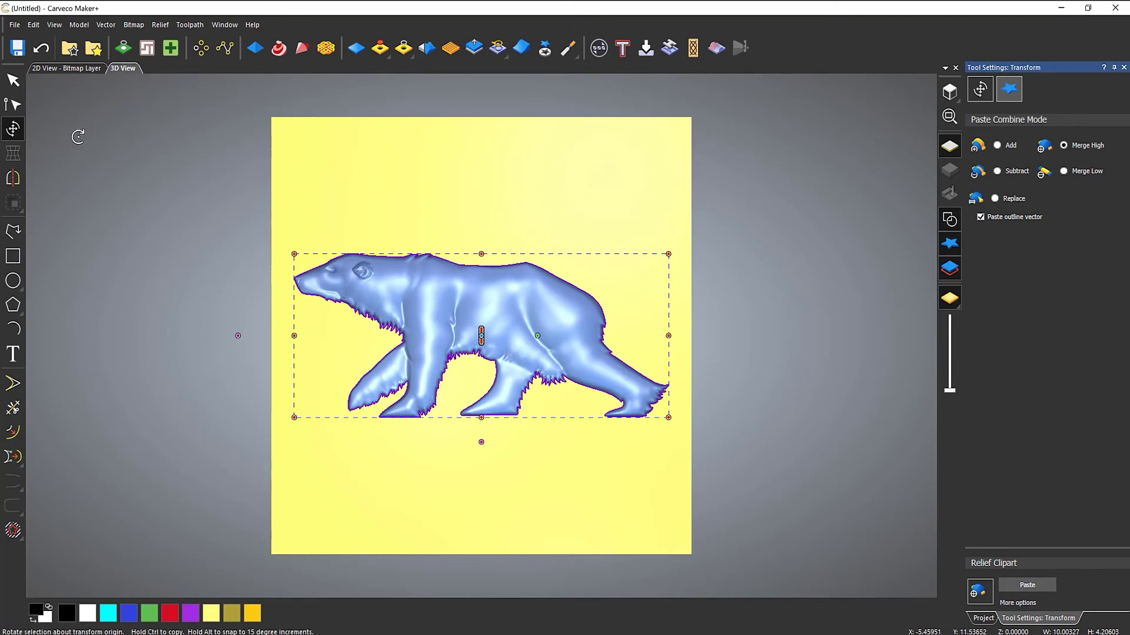
{"action": "left_click", "coordinate": [104, 25]}
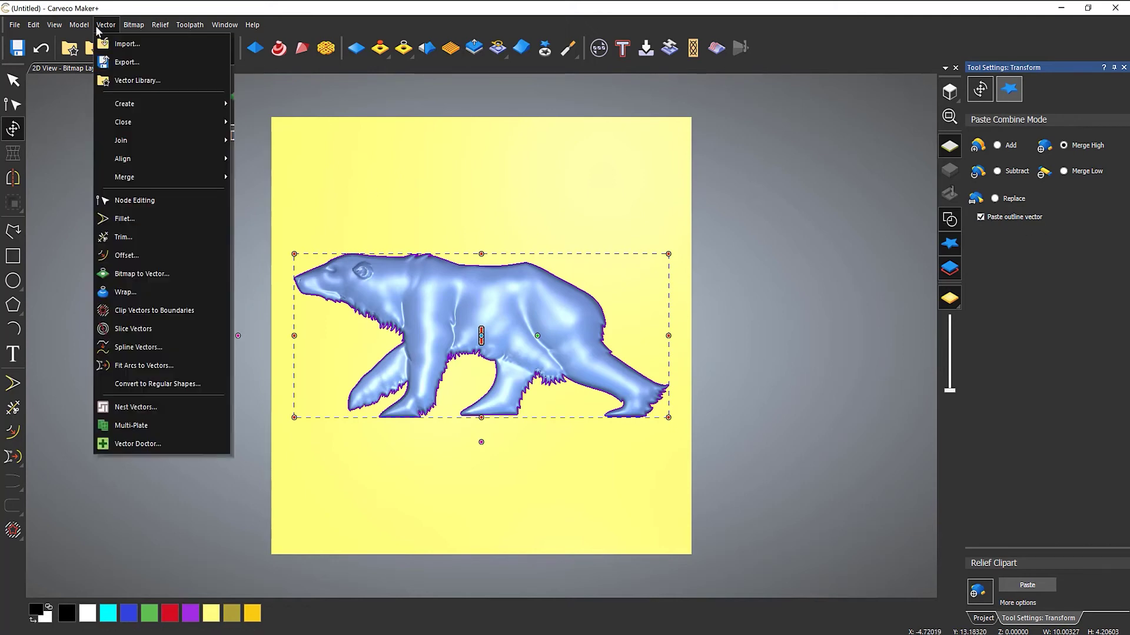
- Create a relief boundary vector around the bear and paste it into the panel relief
{"action": "mouse_move", "coordinate": [143, 105]}
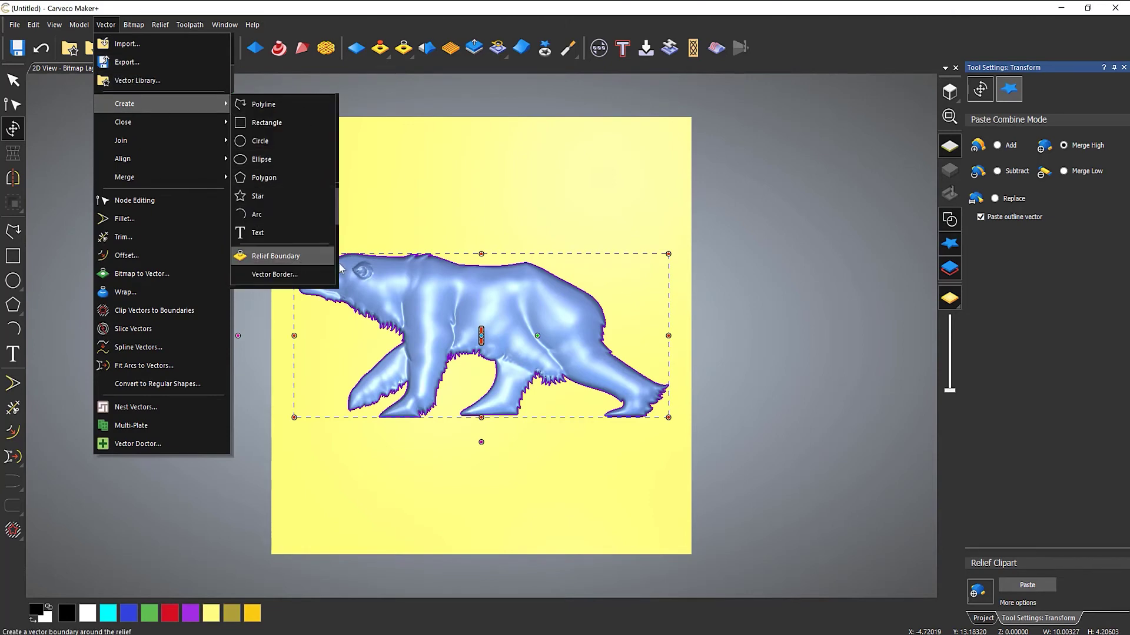
{"action": "left_click", "coordinate": [300, 261]}
{"action": "left_click", "coordinate": [1036, 586]}
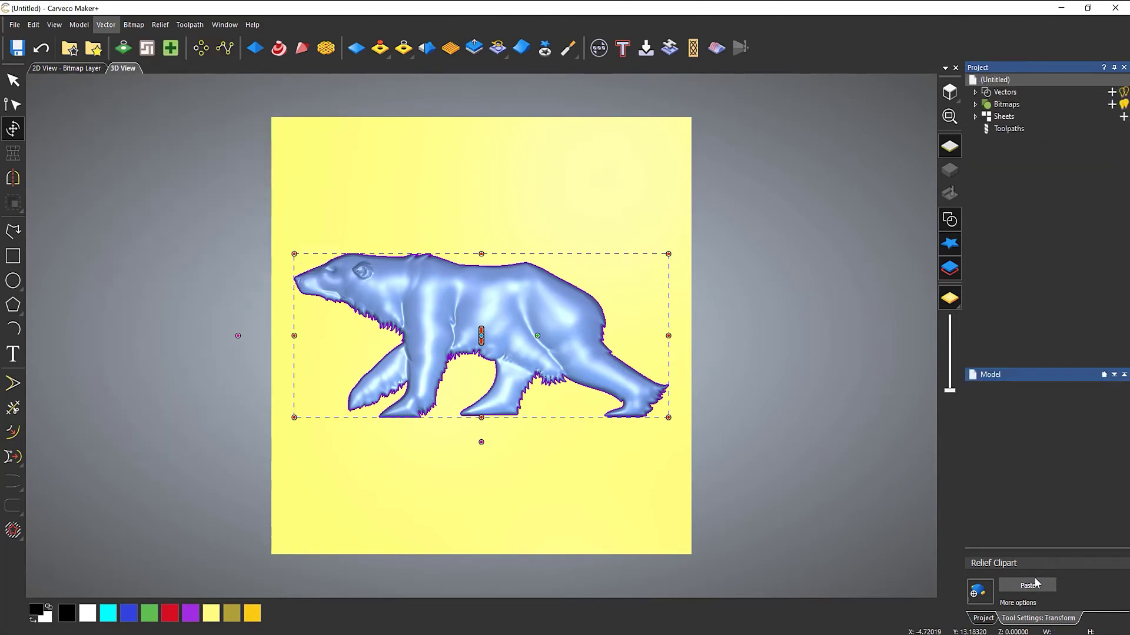
{"action": "left_click", "coordinate": [590, 298]}
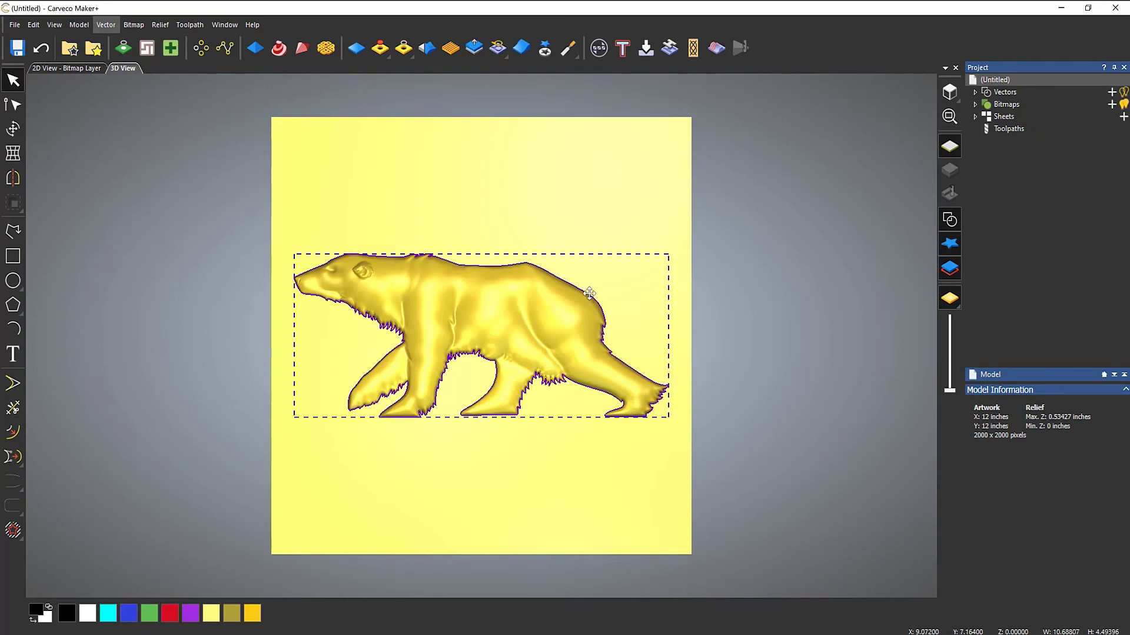
- Tilt, zoom and pan the view to inspect the raised bear
{"action": "left_click_drag", "start_coordinate": [603, 174], "coordinate": [665, 330]}
{"action": "scroll", "coordinate": [557, 310], "scroll_direction": "up", "scroll_amount": 3}
{"action": "scroll", "coordinate": [688, 192], "scroll_direction": "up", "scroll_amount": 1}
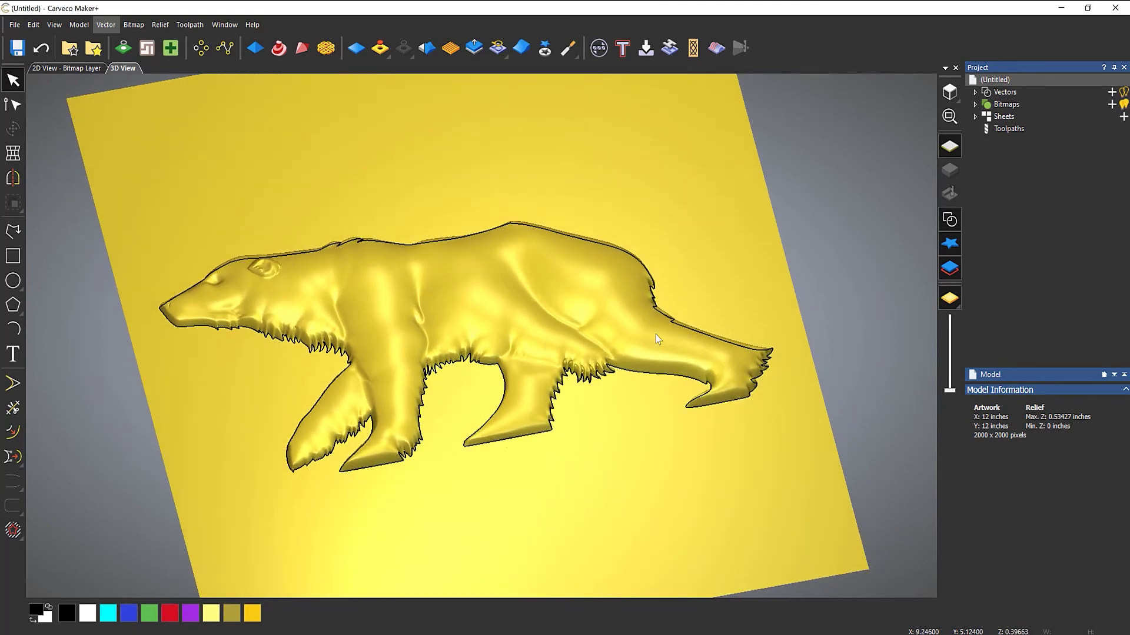
{"action": "middle_click_drag", "start_coordinate": [655, 334], "coordinate": [593, 333]}
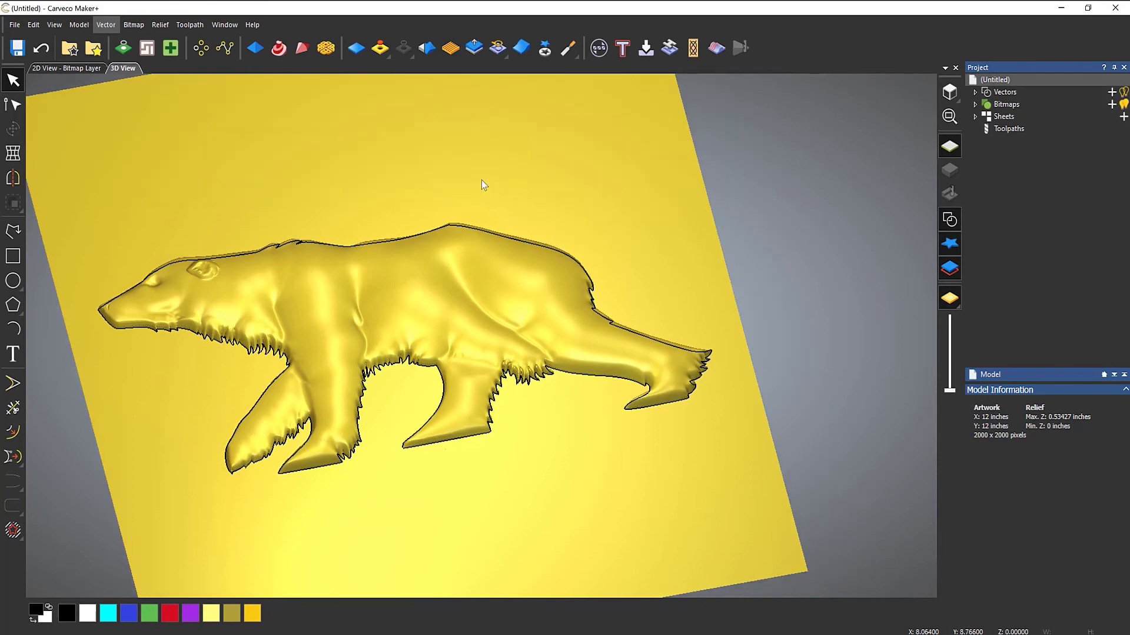
- Confine the texture to the selected bear outline in the texture settings
{"action": "left_click", "coordinate": [450, 49]}
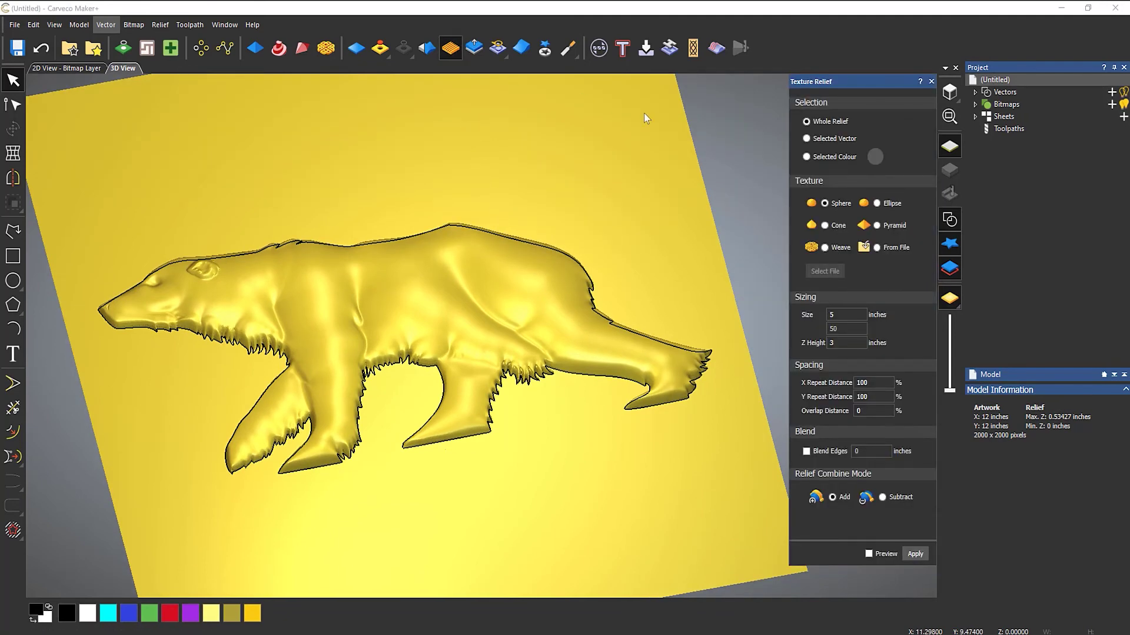
{"action": "left_click", "coordinate": [807, 139]}
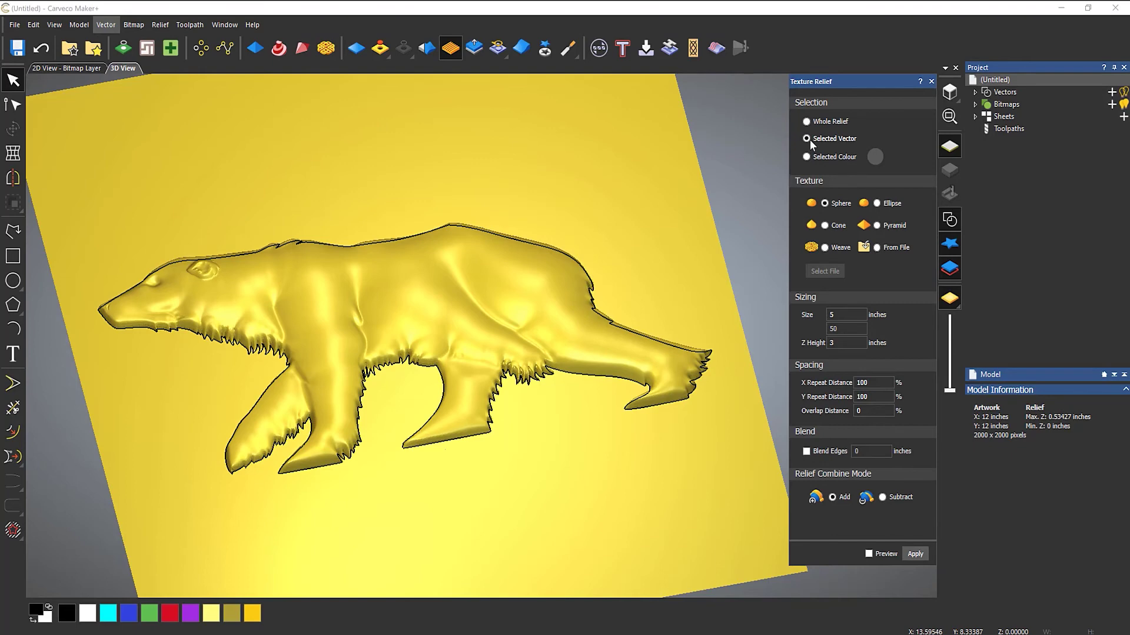
{"action": "left_click", "coordinate": [585, 316]}
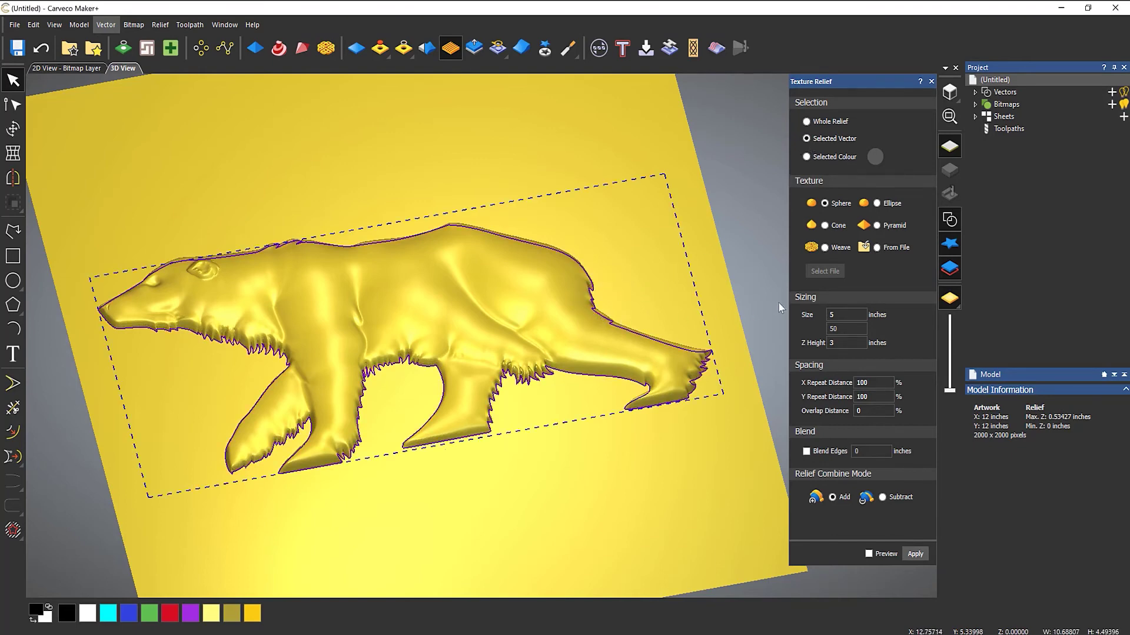
- Load the free_high_res_texture_120 fur image as the texture file, sized 12 x 7.99175 inches
{"action": "left_click", "coordinate": [877, 247]}
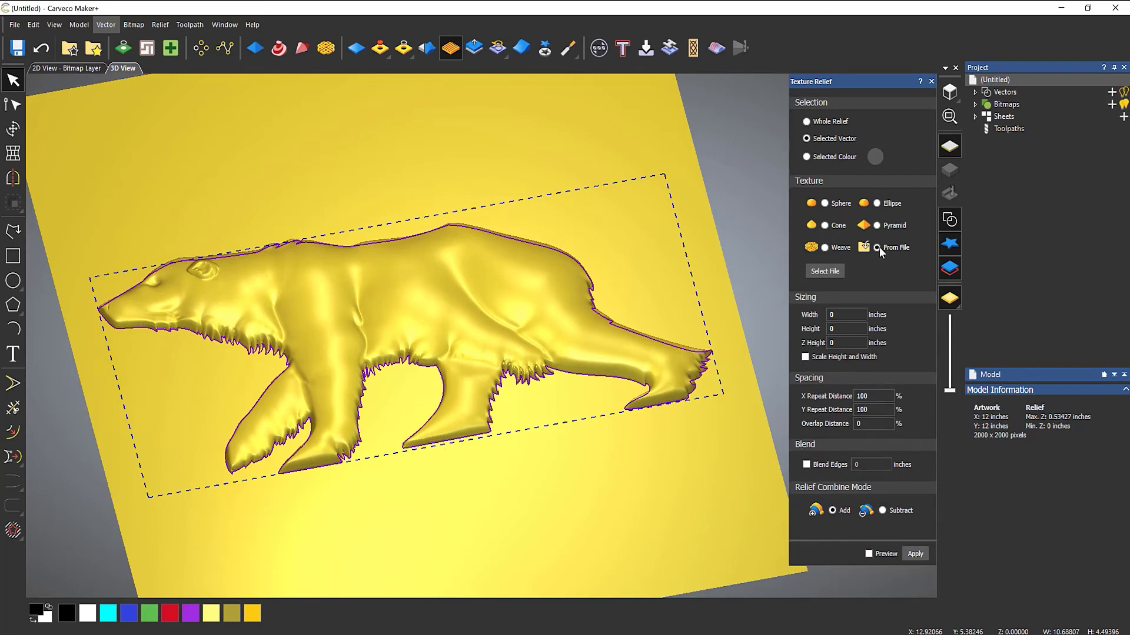
{"action": "left_click", "coordinate": [825, 271]}
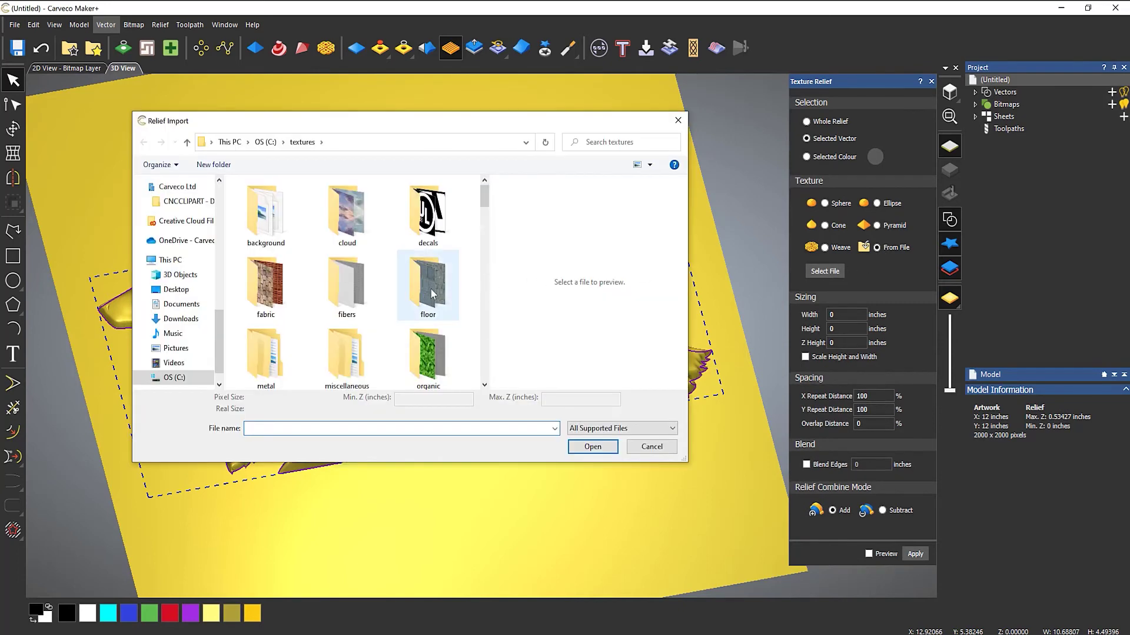
{"action": "scroll", "coordinate": [431, 294], "scroll_direction": "down", "scroll_amount": 3}
{"action": "scroll", "coordinate": [466, 326], "scroll_direction": "down", "scroll_amount": 3}
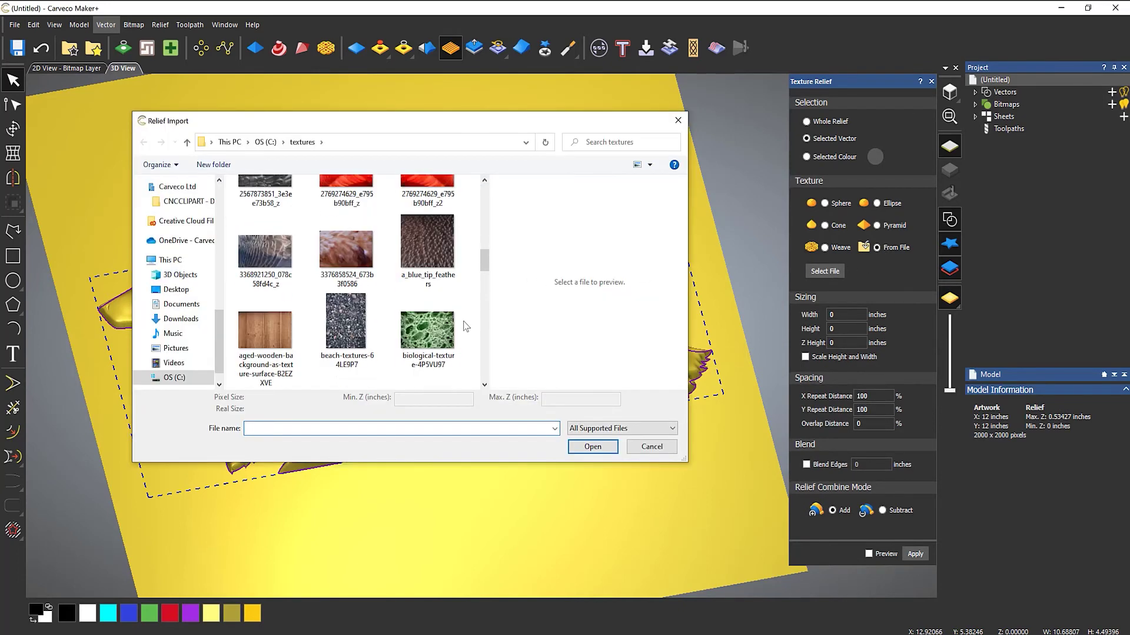
{"action": "scroll", "coordinate": [462, 321], "scroll_direction": "down", "scroll_amount": 3}
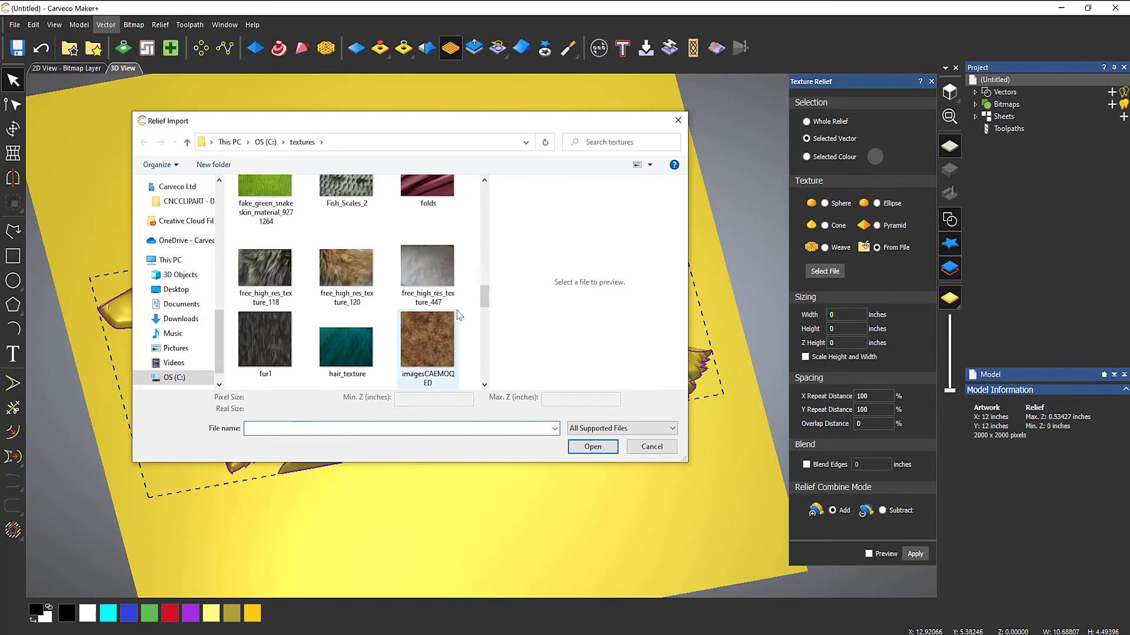
{"action": "left_click", "coordinate": [344, 271]}
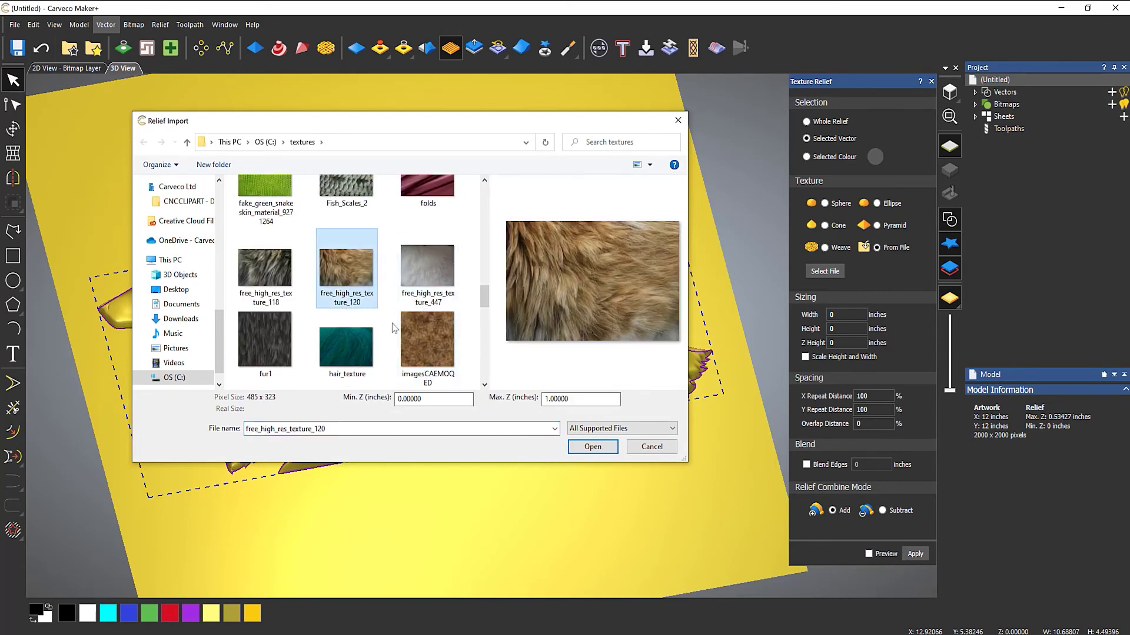
{"action": "left_click", "coordinate": [588, 448]}
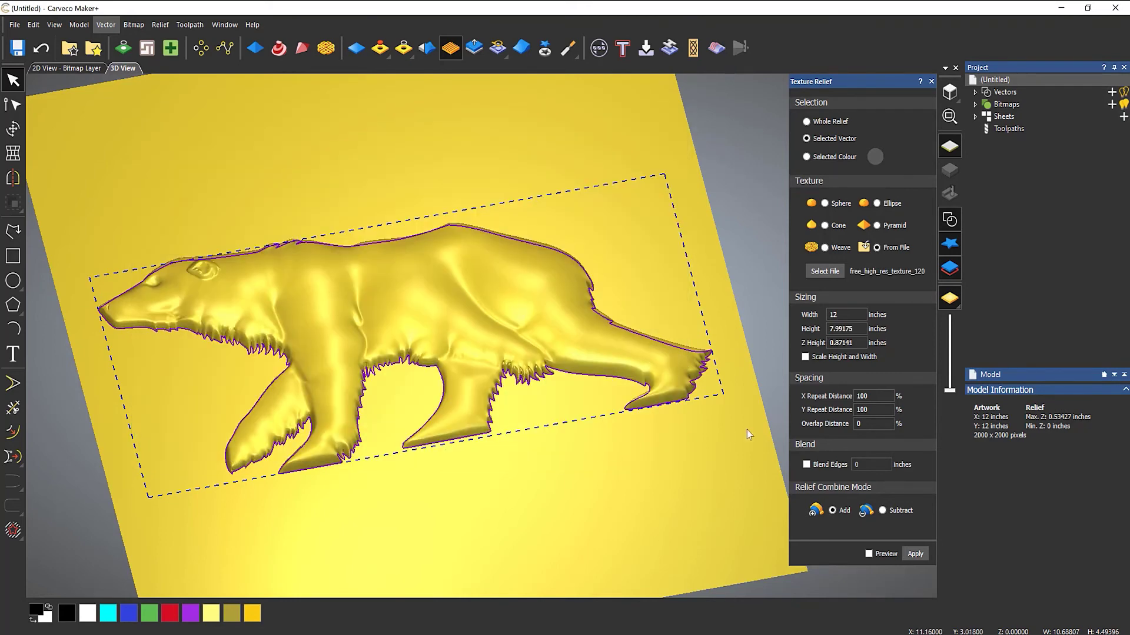
- Change the fur texture's Z Height to 0.05 inches and check it with a quick preview
{"action": "left_click", "coordinate": [857, 344]}
{"action": "left_click_drag", "start_coordinate": [857, 344], "coordinate": [835, 343]}
{"action": "type", "text": "05"}
{"action": "left_click", "coordinate": [869, 554]}
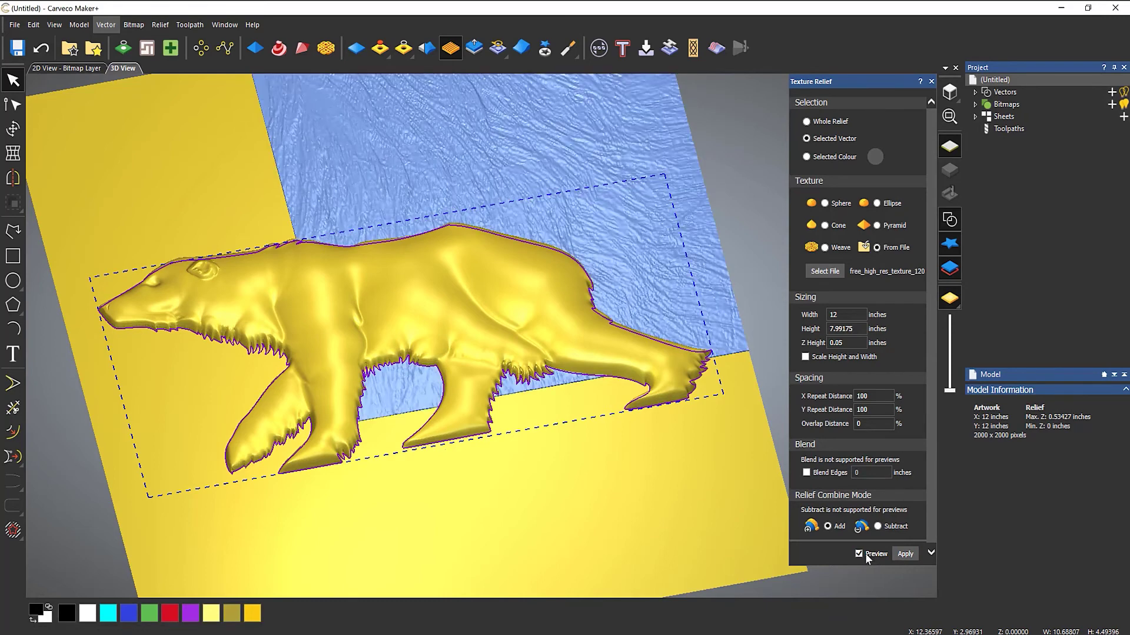
{"action": "left_click", "coordinate": [864, 555]}
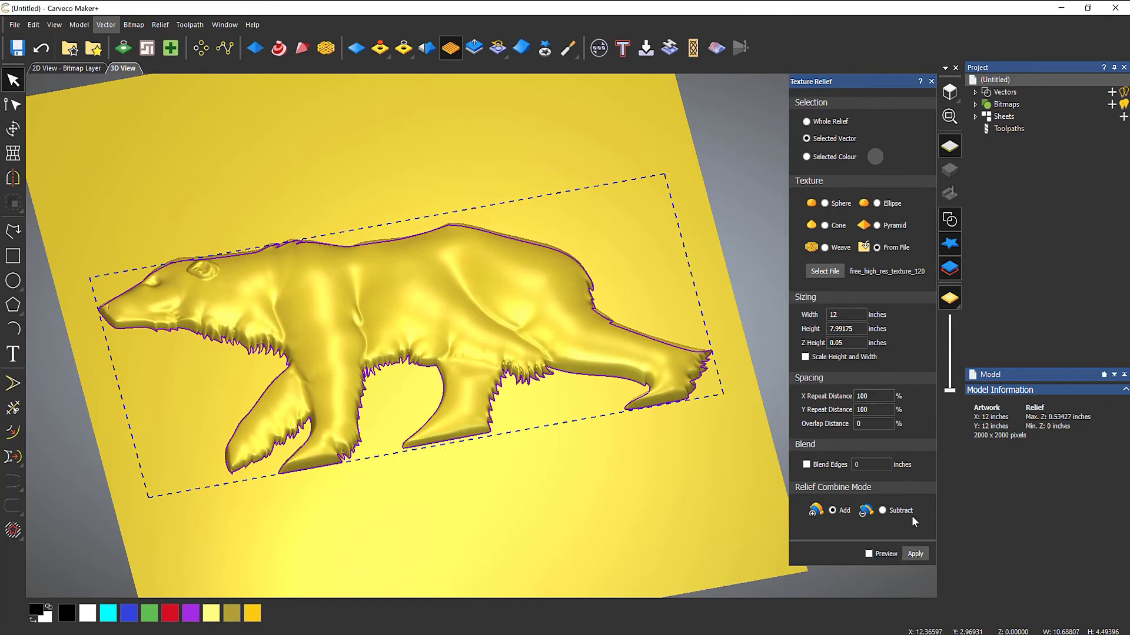
{"action": "left_click", "coordinate": [915, 554]}
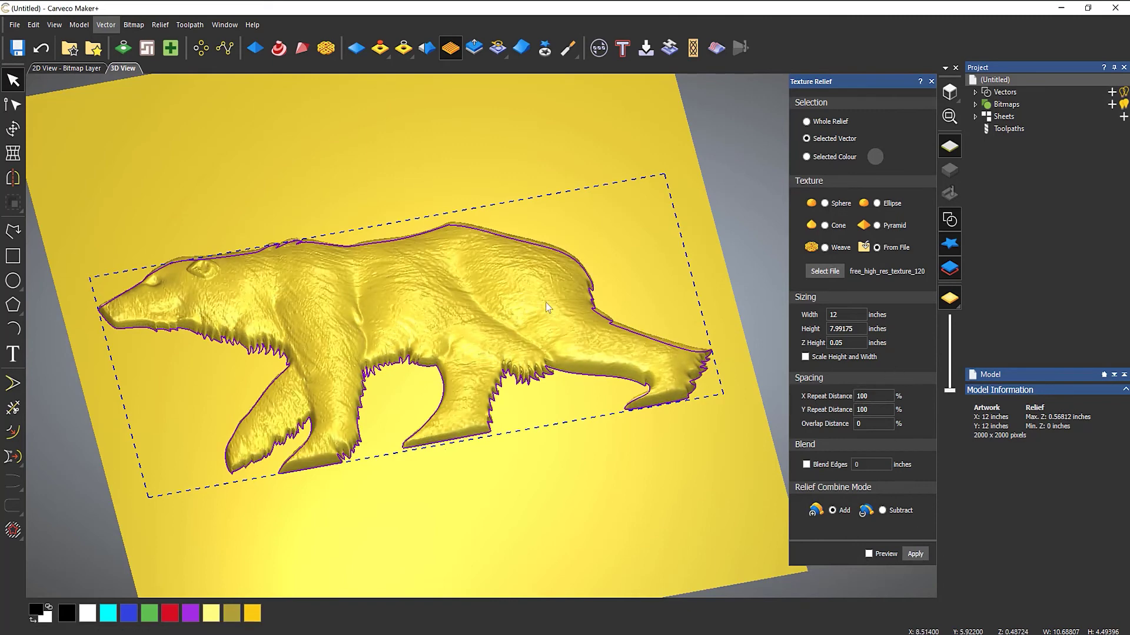
{"action": "left_click_drag", "start_coordinate": [559, 327], "coordinate": [572, 383]}
{"action": "scroll", "coordinate": [157, 200], "scroll_direction": "up", "scroll_amount": 8}
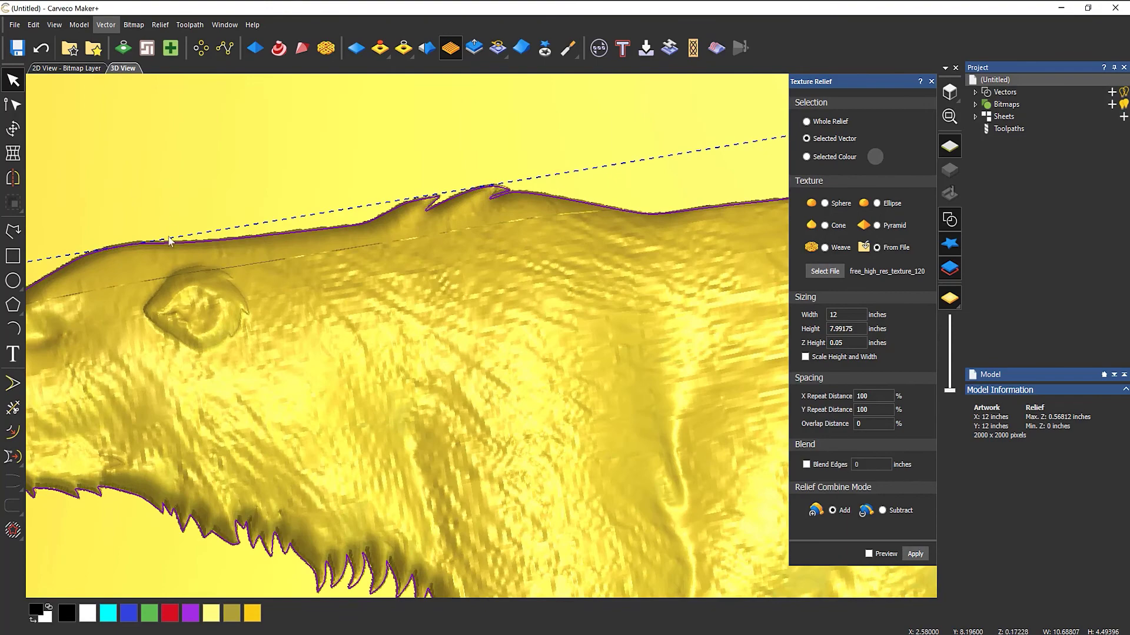
{"action": "scroll", "coordinate": [230, 319], "scroll_direction": "up", "scroll_amount": 5}
{"action": "left_click_drag", "start_coordinate": [230, 319], "coordinate": [518, 341]}
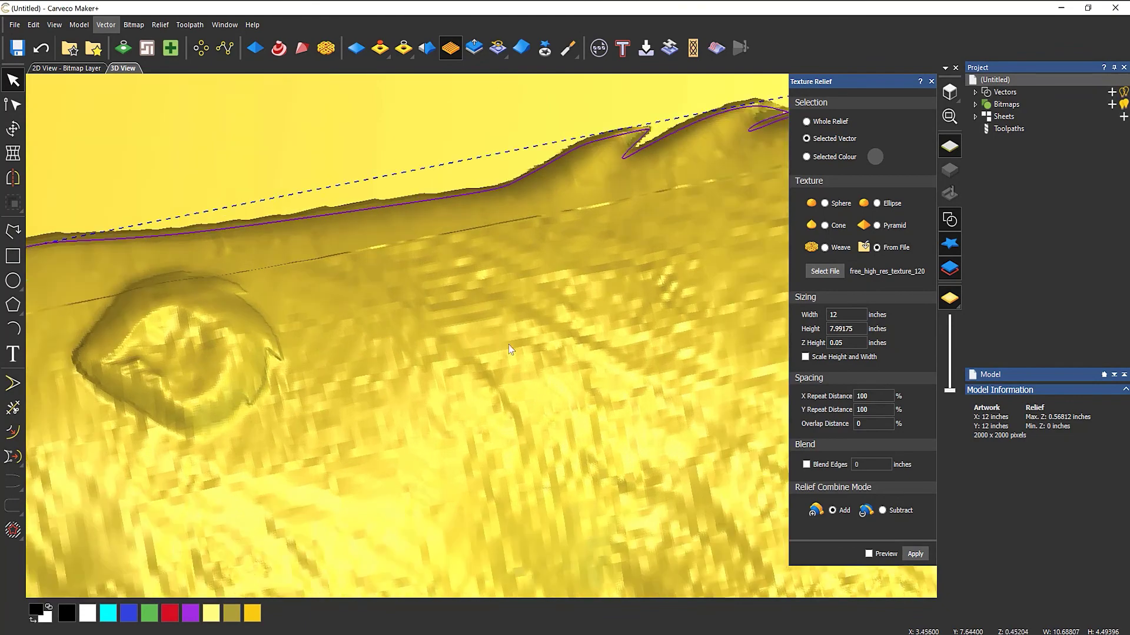
{"action": "scroll", "coordinate": [543, 340], "scroll_direction": "down", "scroll_amount": 6}
{"action": "scroll", "coordinate": [607, 340], "scroll_direction": "down", "scroll_amount": 4}
{"action": "scroll", "coordinate": [623, 351], "scroll_direction": "up", "scroll_amount": 4}
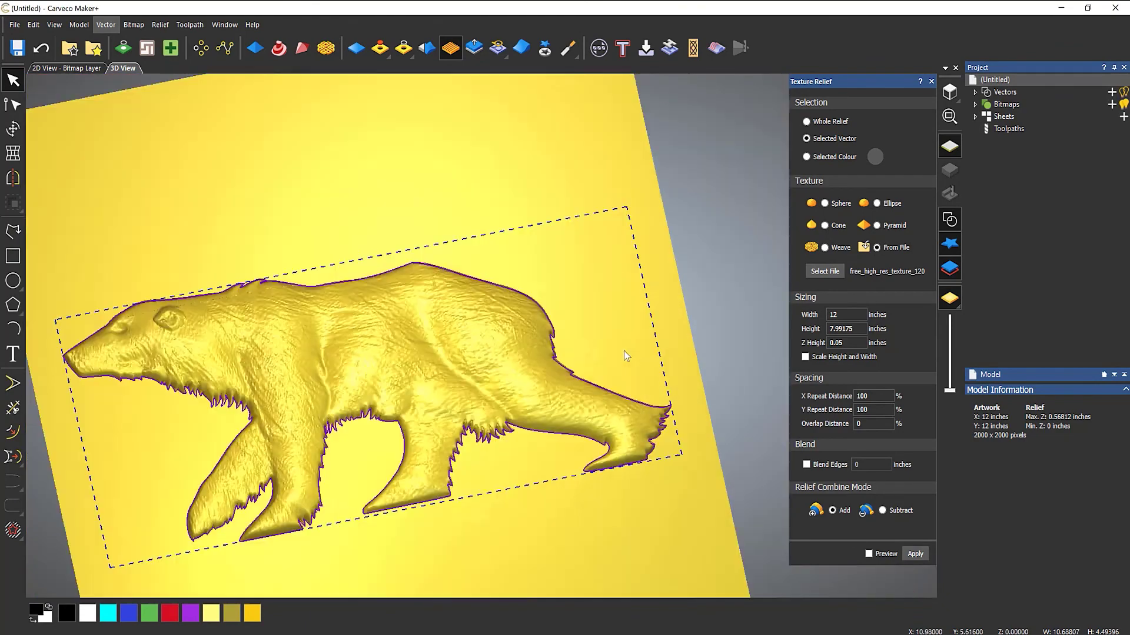
{"action": "scroll", "coordinate": [341, 359], "scroll_direction": "down", "scroll_amount": 2}
{"action": "scroll", "coordinate": [408, 356], "scroll_direction": "up", "scroll_amount": 3}
{"action": "scroll", "coordinate": [337, 377], "scroll_direction": "down", "scroll_amount": 1}
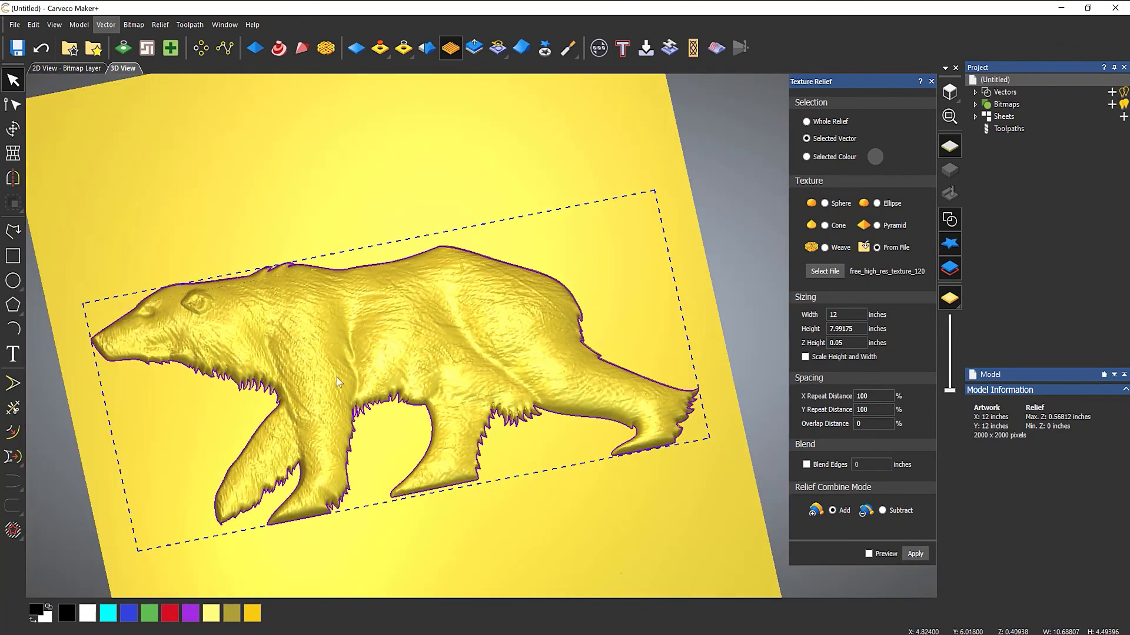
{"action": "scroll", "coordinate": [336, 379], "scroll_direction": "up", "scroll_amount": 1}
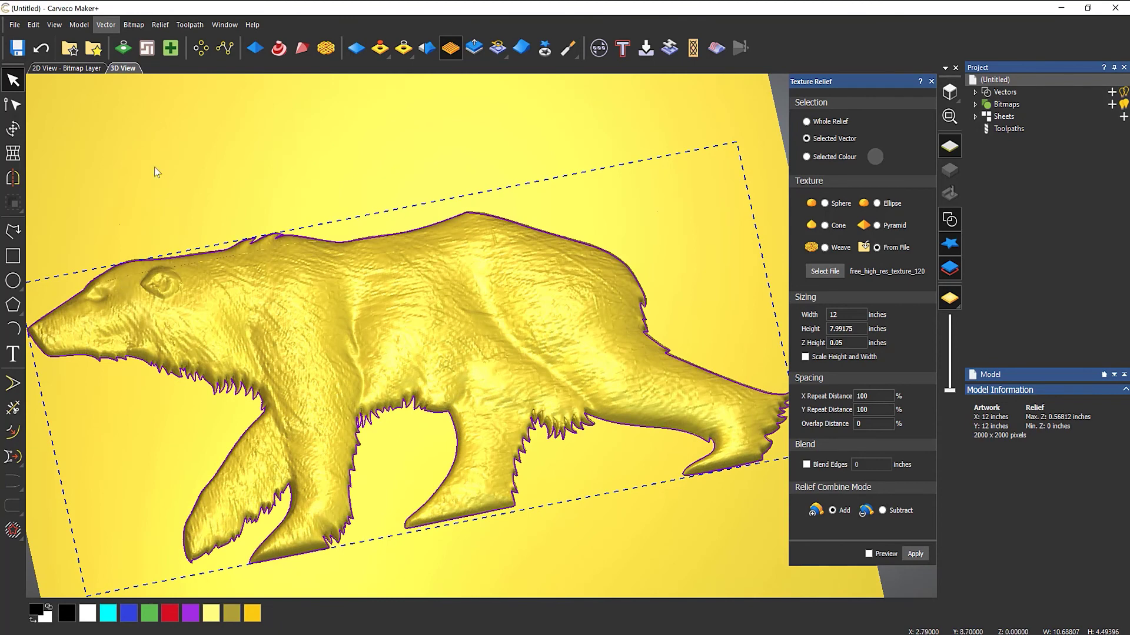
{"action": "left_click", "coordinate": [42, 49]}
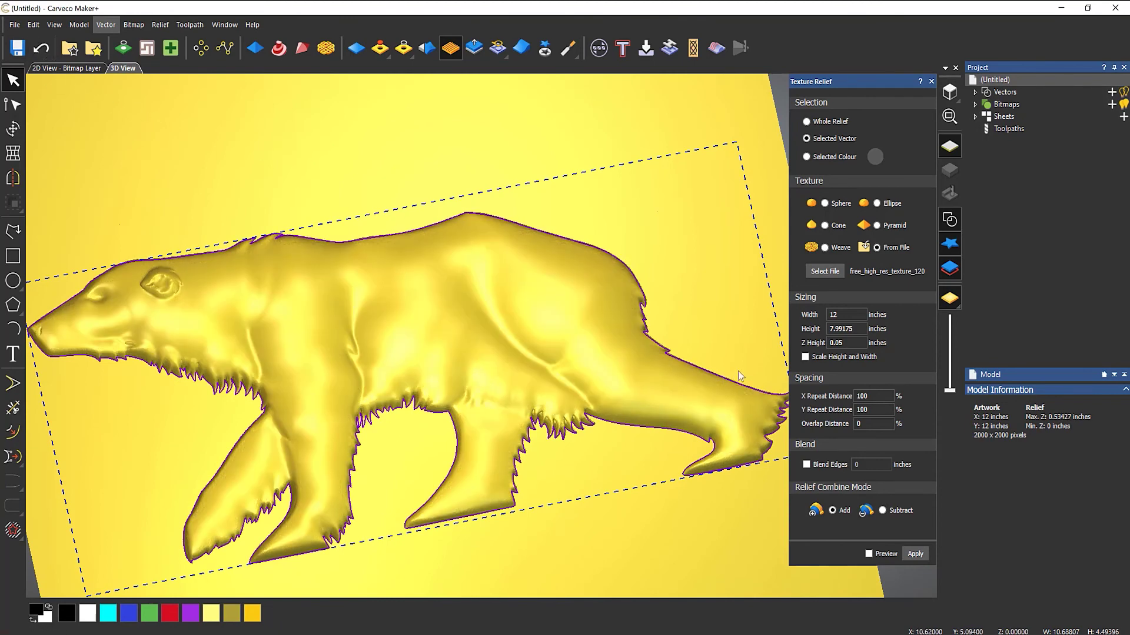
- Apply the fur texture to the bear at 13 inches wide, with height scaled proportionally
{"action": "left_click", "coordinate": [806, 356]}
{"action": "left_click_drag", "start_coordinate": [842, 314], "coordinate": [776, 313]}
{"action": "type", "text": "13"}
{"action": "left_click", "coordinate": [913, 555]}
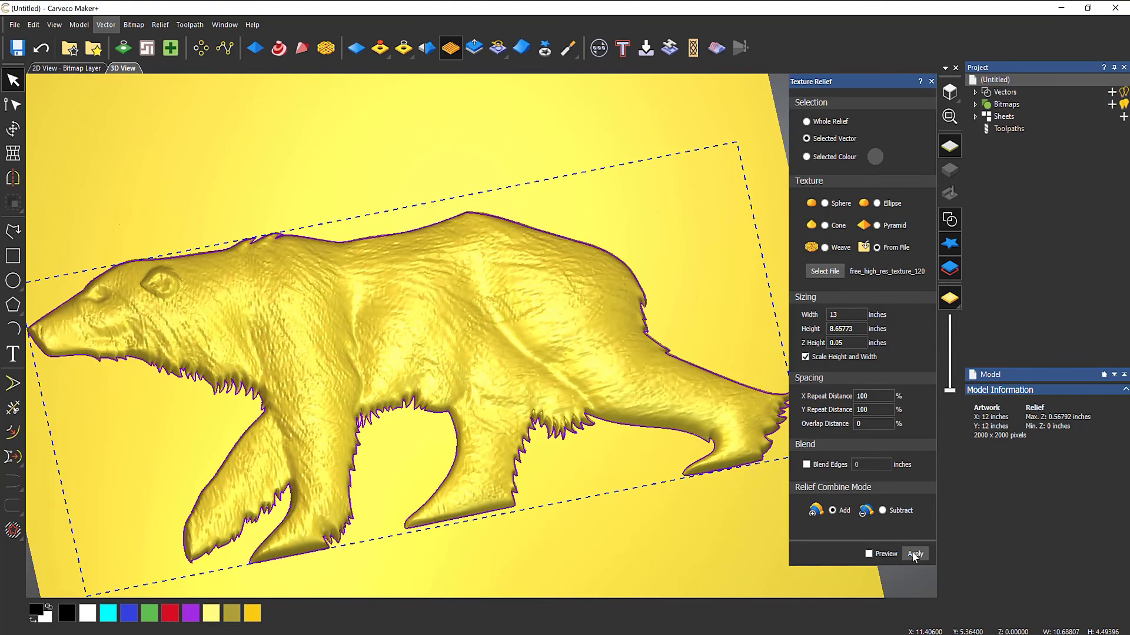
- Inspect the textured bear in 3D, then close the Texture Relief panel
{"action": "left_click_drag", "start_coordinate": [492, 363], "coordinate": [472, 336]}
{"action": "scroll", "coordinate": [472, 336], "scroll_direction": "up", "scroll_amount": 3}
{"action": "scroll", "coordinate": [472, 335], "scroll_direction": "down", "scroll_amount": 3}
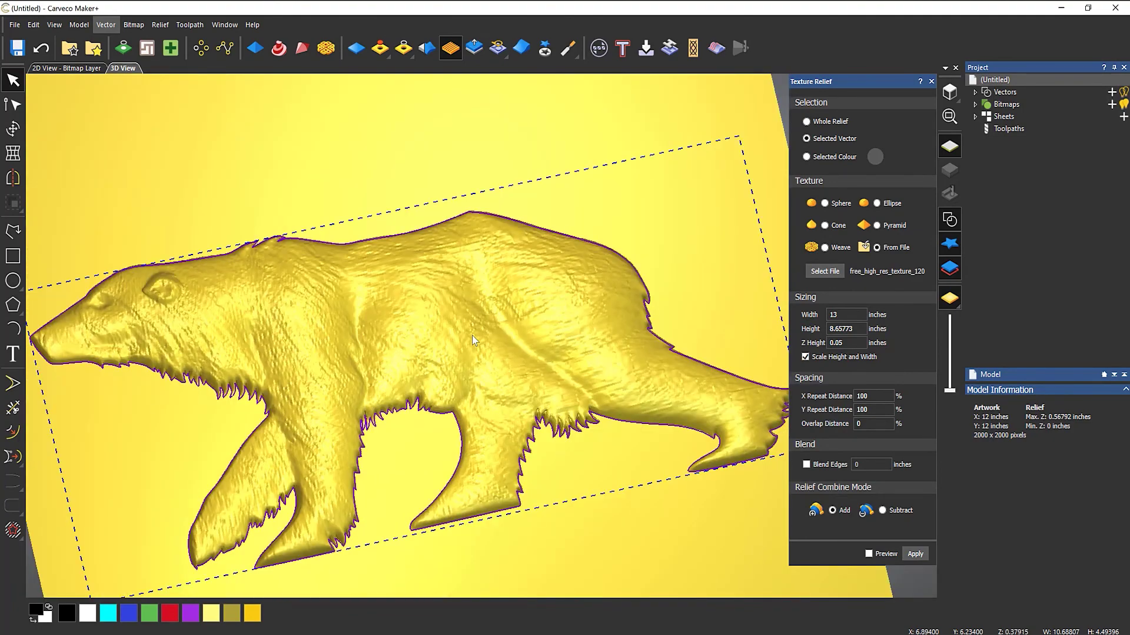
{"action": "left_click", "coordinate": [931, 82]}
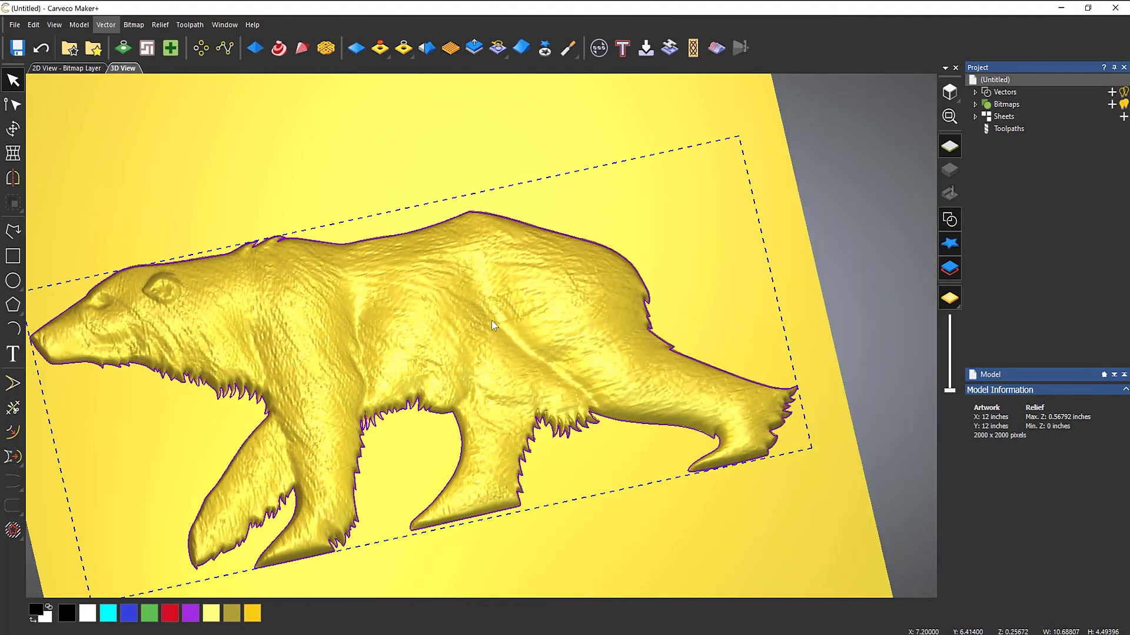
- View the textured panel from the top with the bear outline deselected, fitted and zoomed in
{"action": "key", "text": "0"}
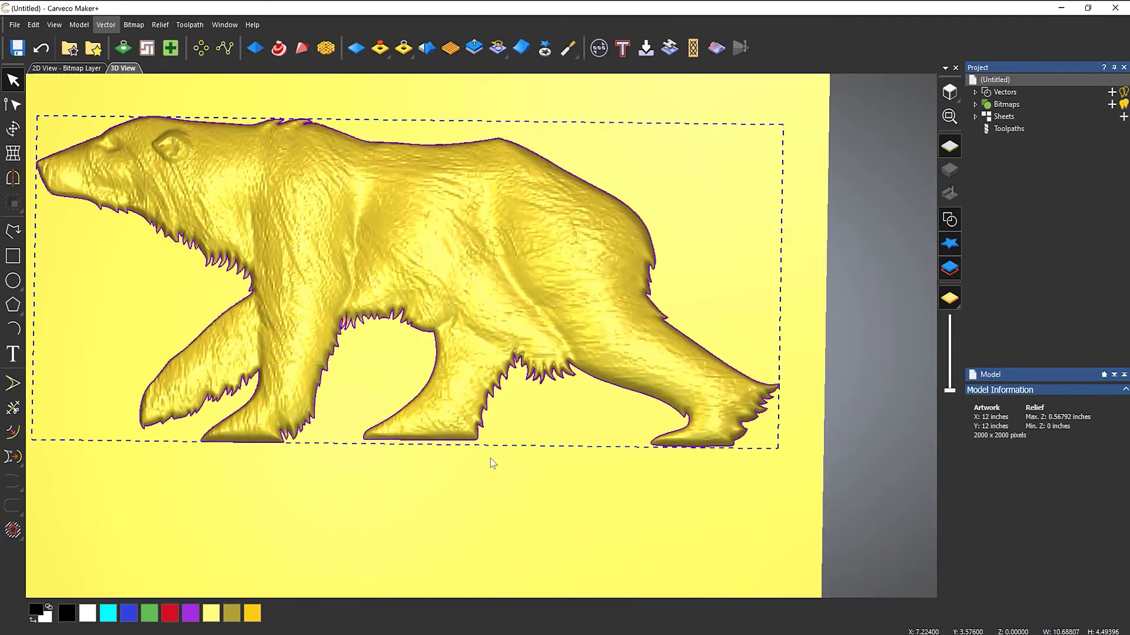
{"action": "scroll", "coordinate": [360, 181], "scroll_direction": "up", "scroll_amount": 3}
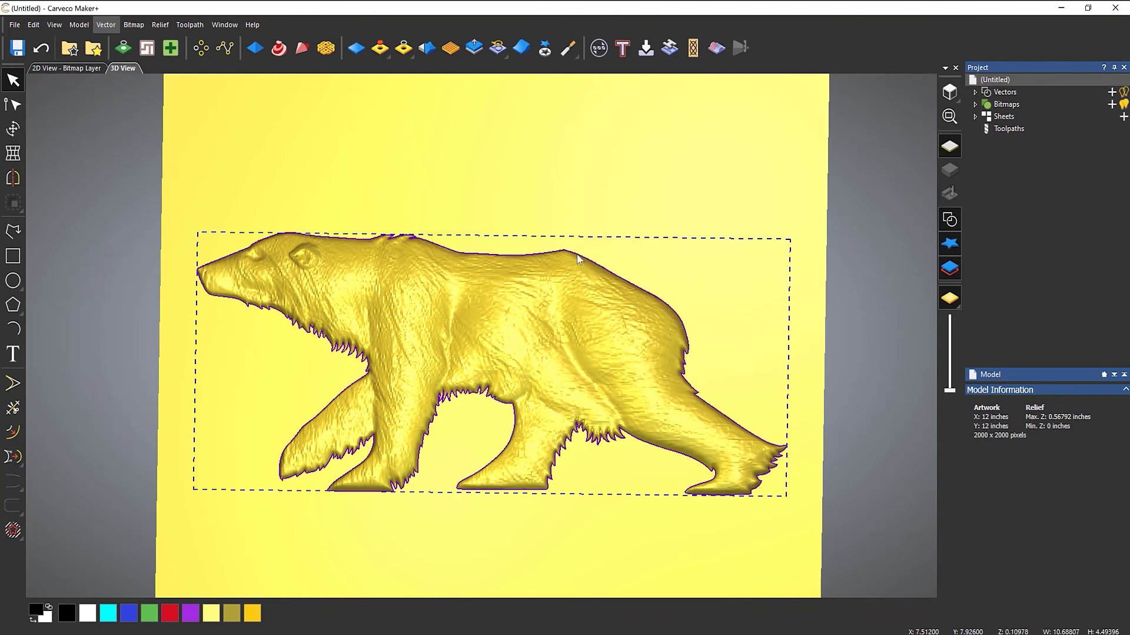
{"action": "key", "text": "Delete"}
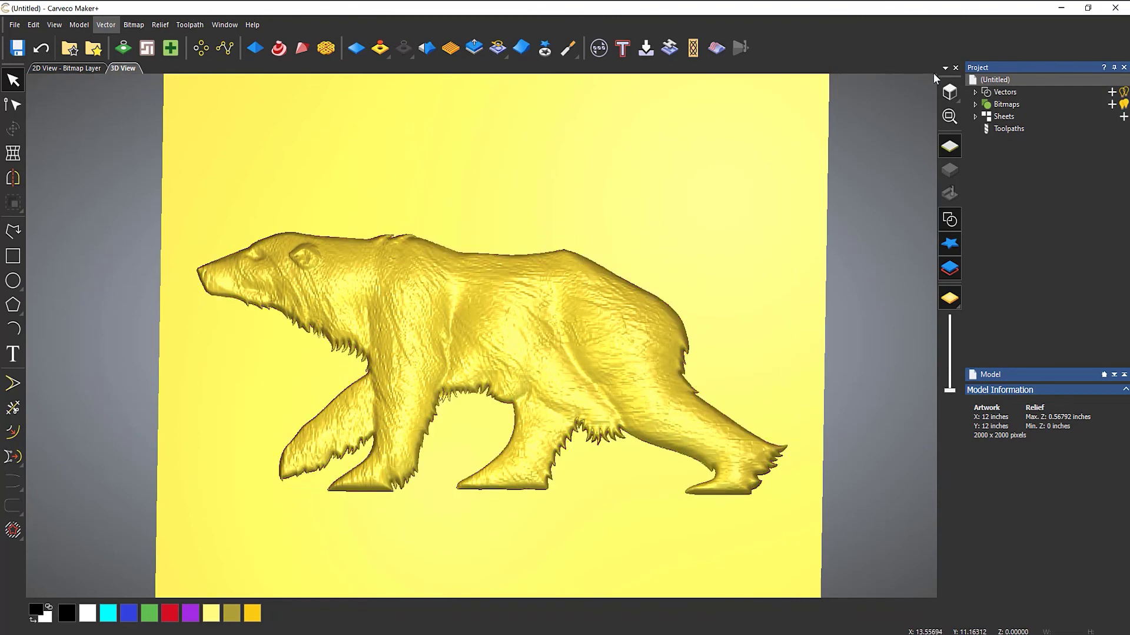
{"action": "left_click", "coordinate": [949, 91]}
{"action": "scroll", "coordinate": [447, 287], "scroll_direction": "up", "scroll_amount": 2}
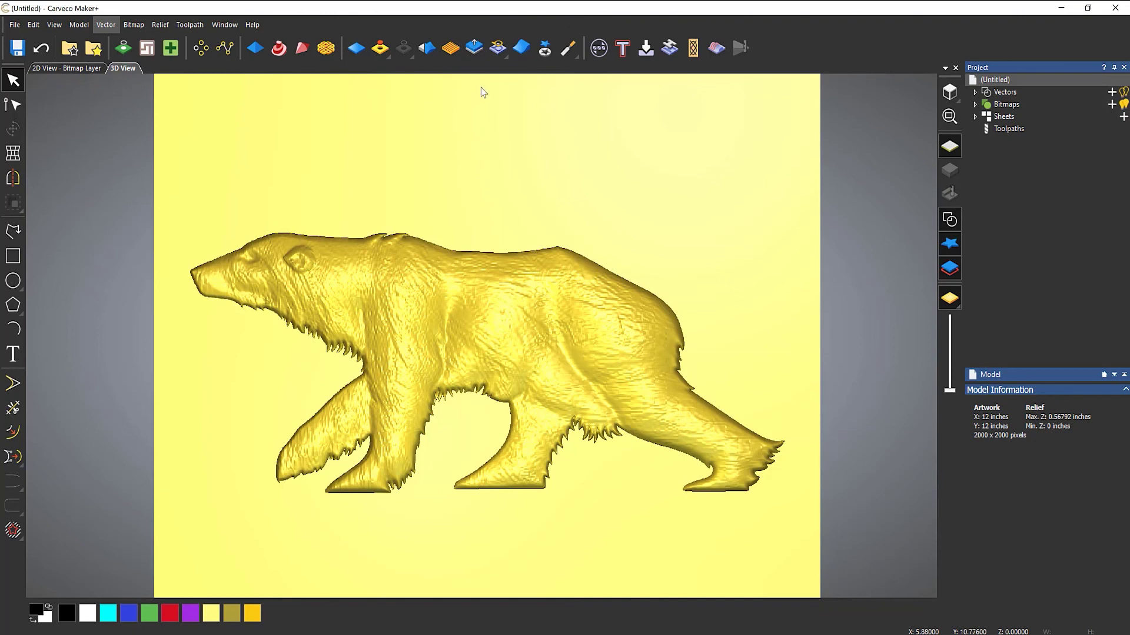
- Apply Smooth Relief to the whole relief at 53% strength
{"action": "left_click", "coordinate": [428, 48]}
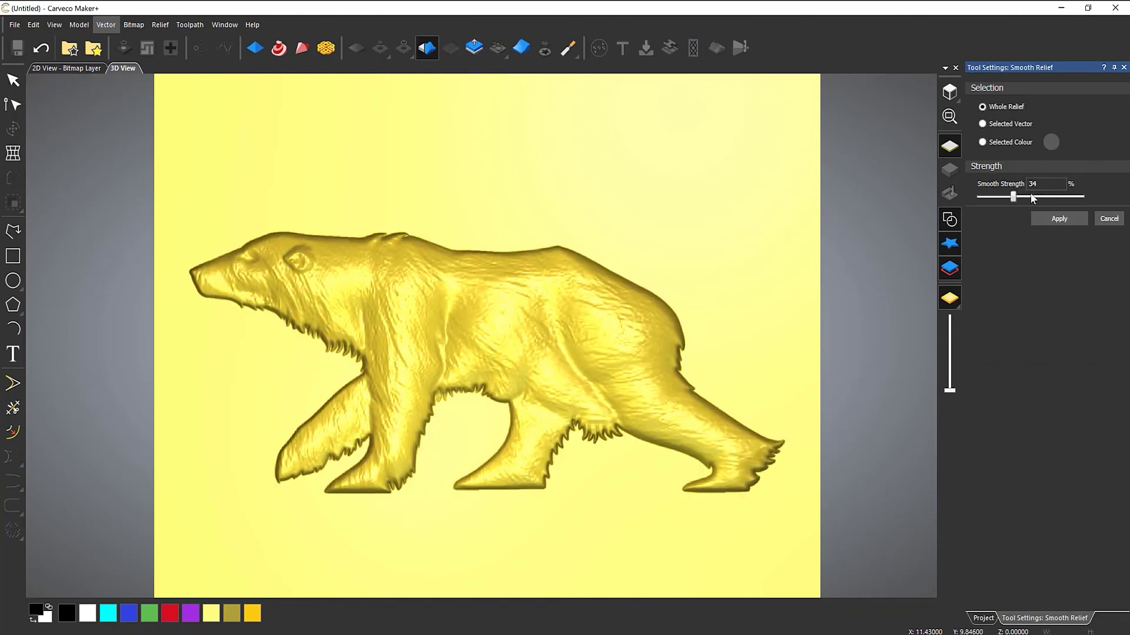
{"action": "left_click_drag", "start_coordinate": [1012, 197], "coordinate": [1034, 198]}
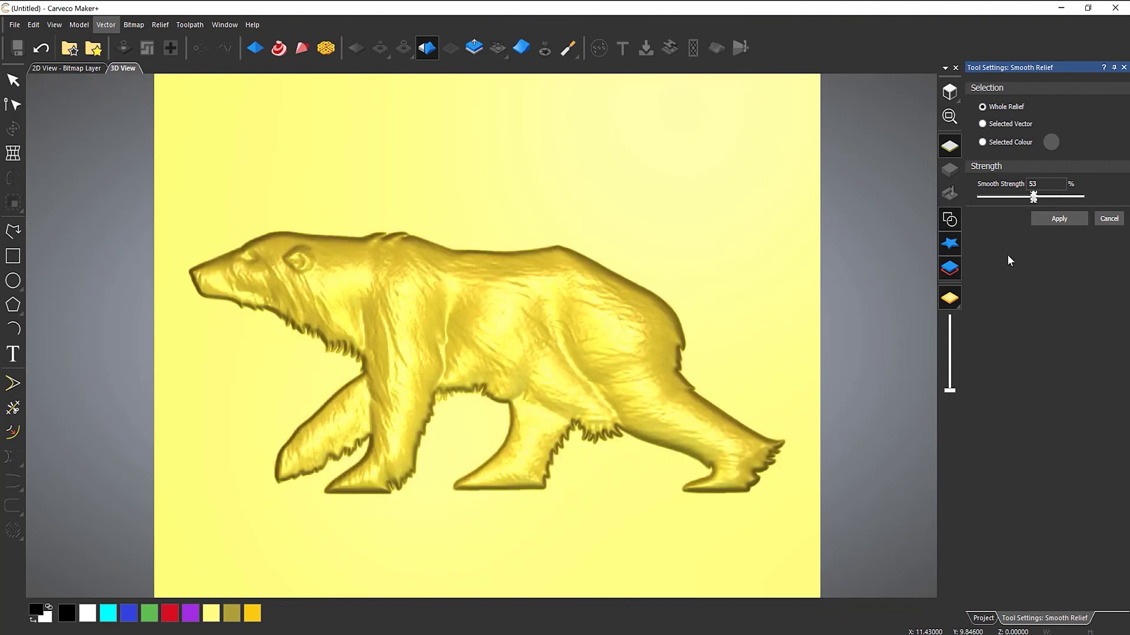
{"action": "left_click", "coordinate": [1044, 220]}
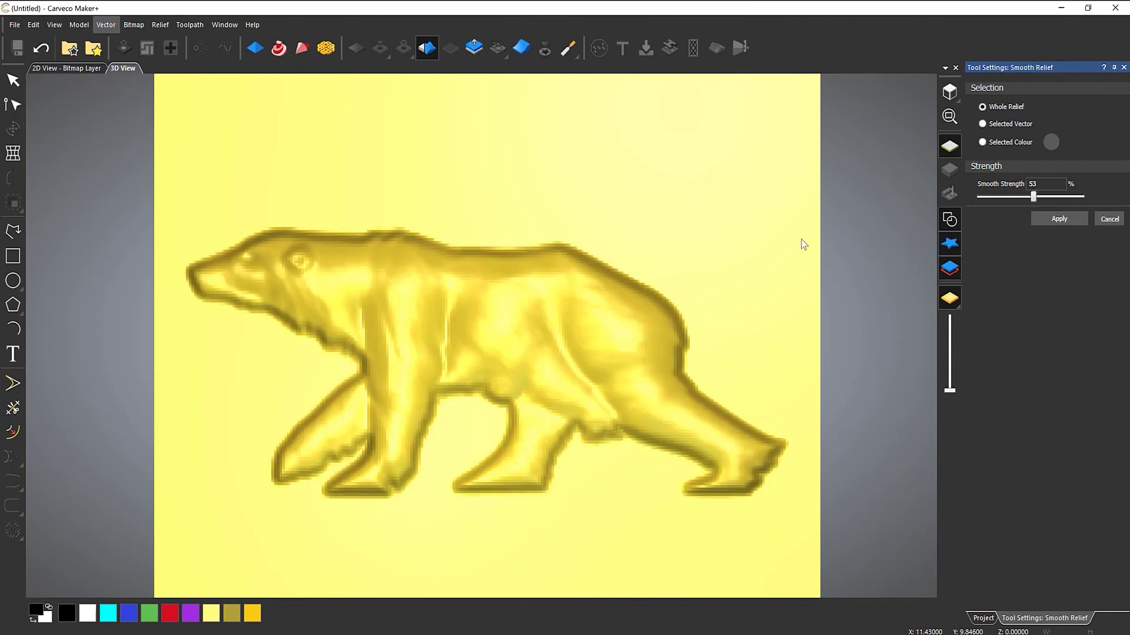